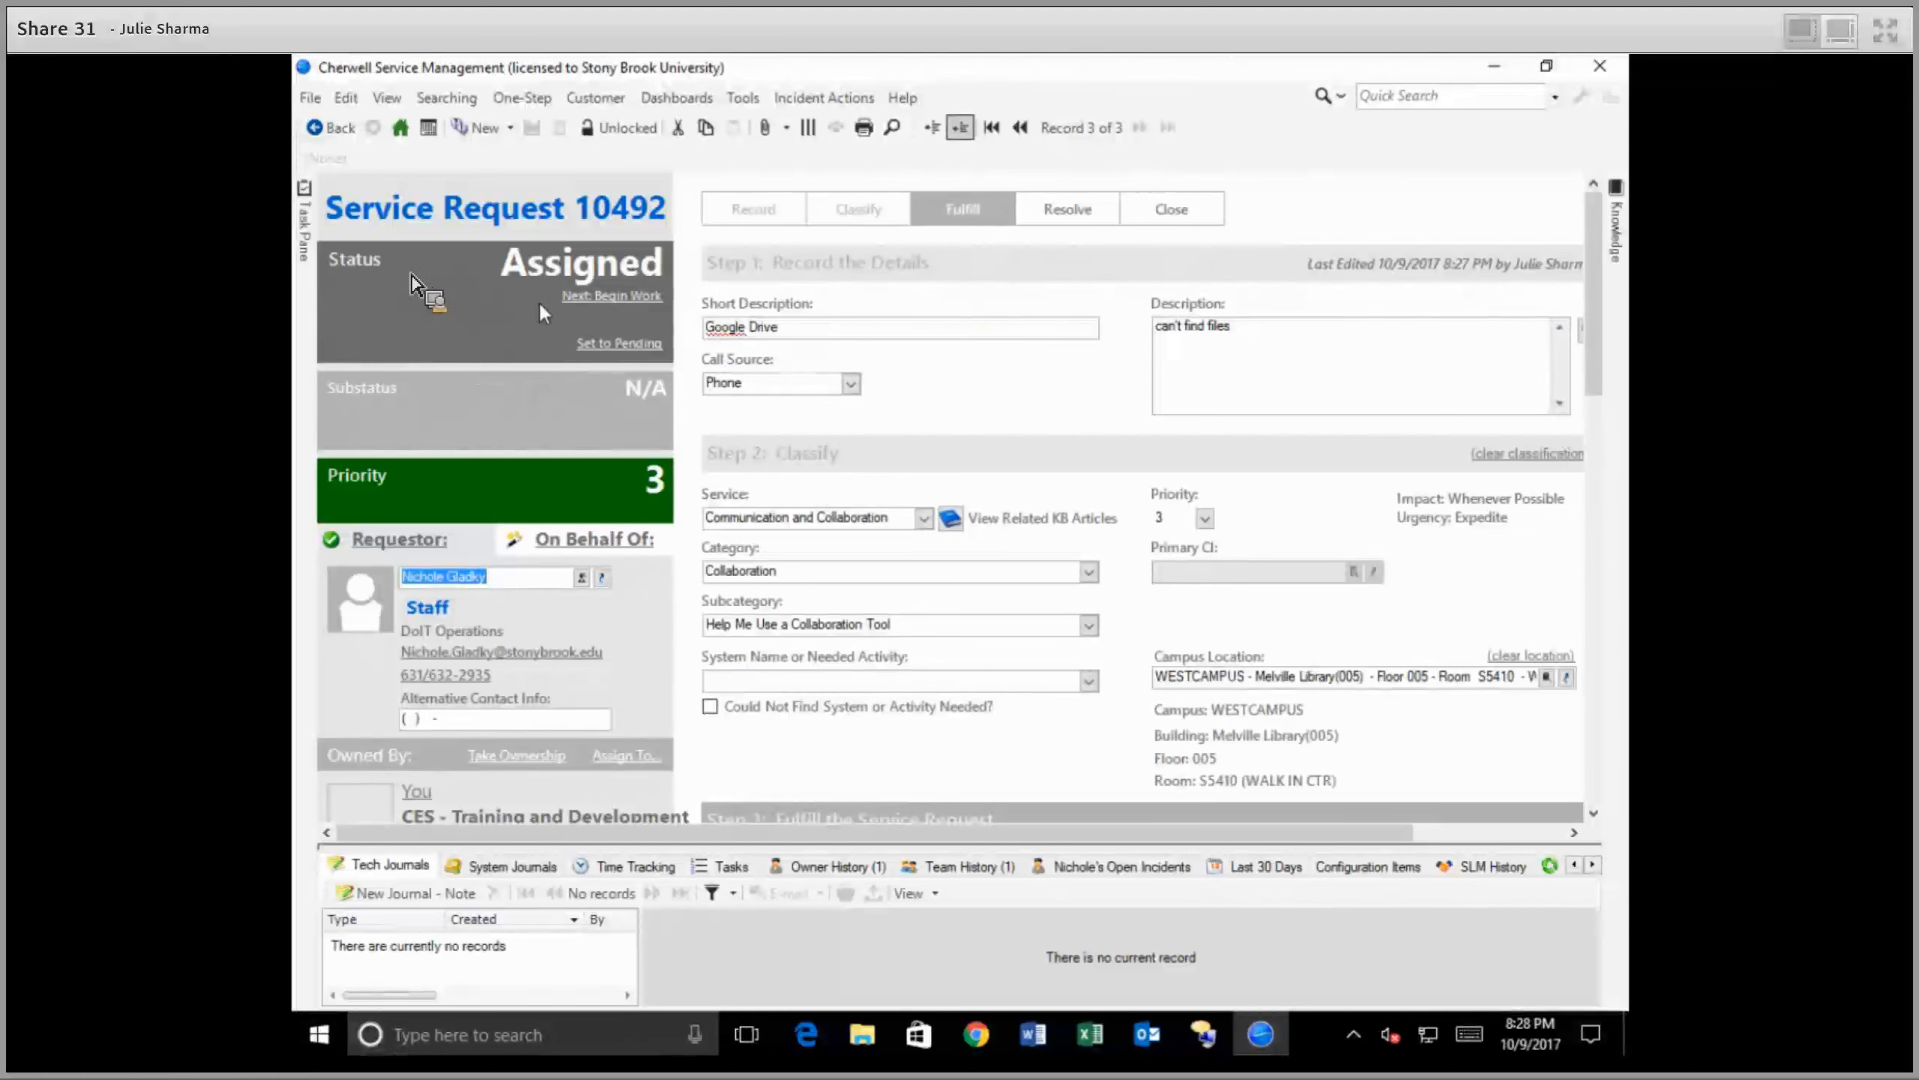
Step: Begin work on the service request so its status is In Progress, and save the changes to the incident
{"action": "left_click", "coordinate": [594, 298]}
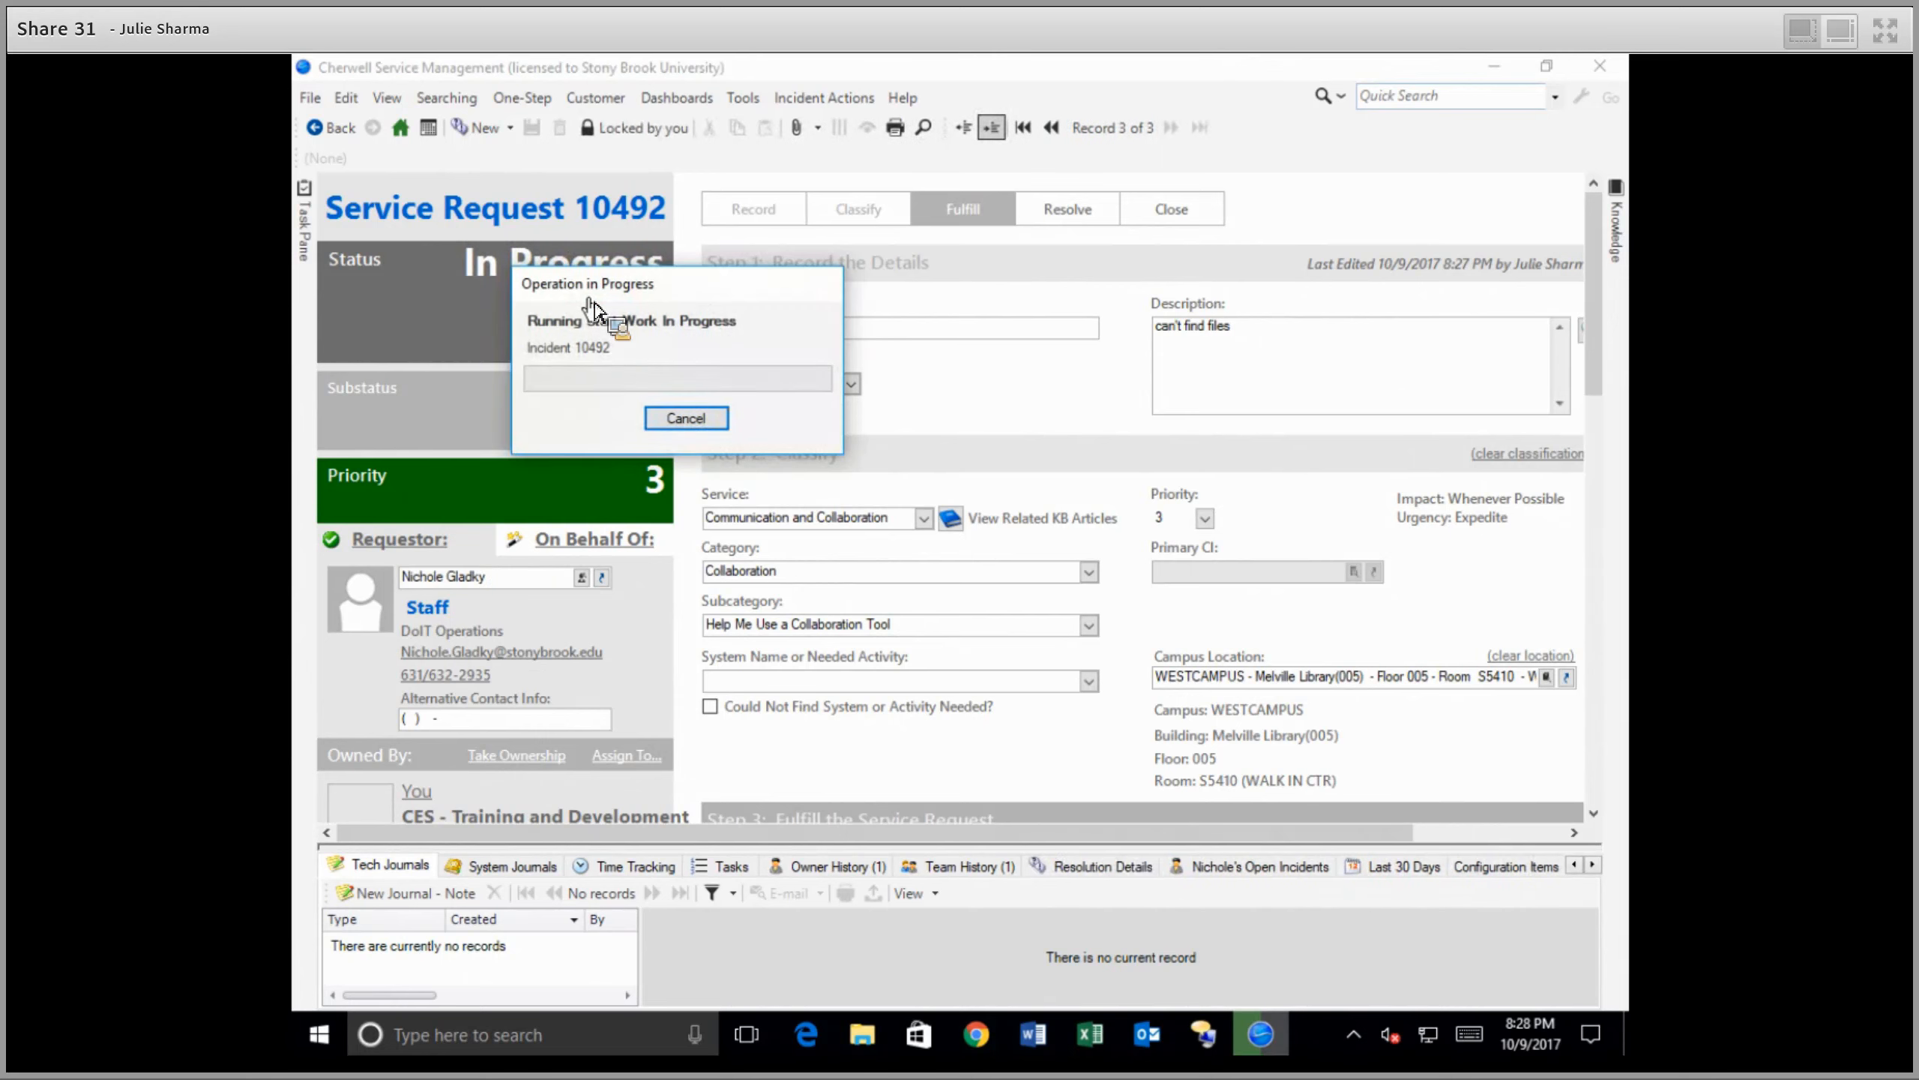
{"action": "left_click", "coordinate": [594, 297]}
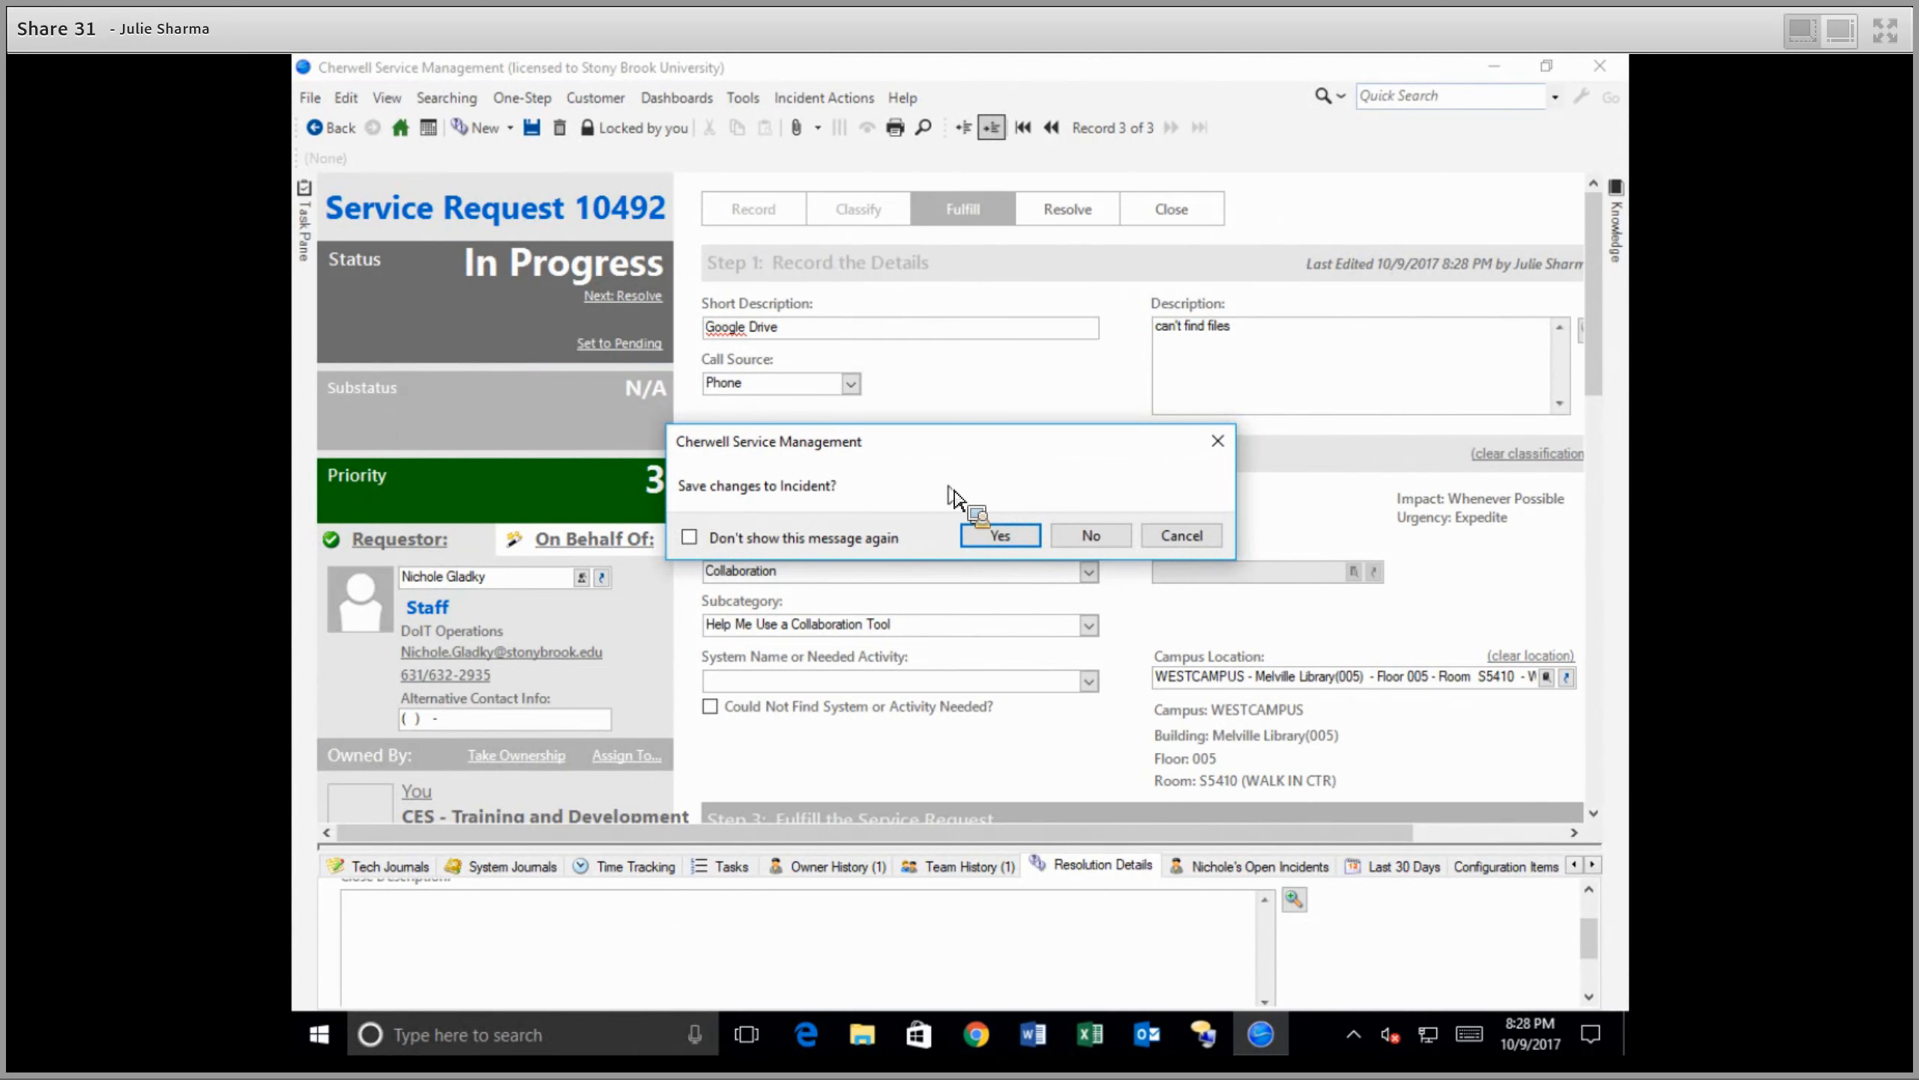
{"action": "left_click", "coordinate": [991, 537]}
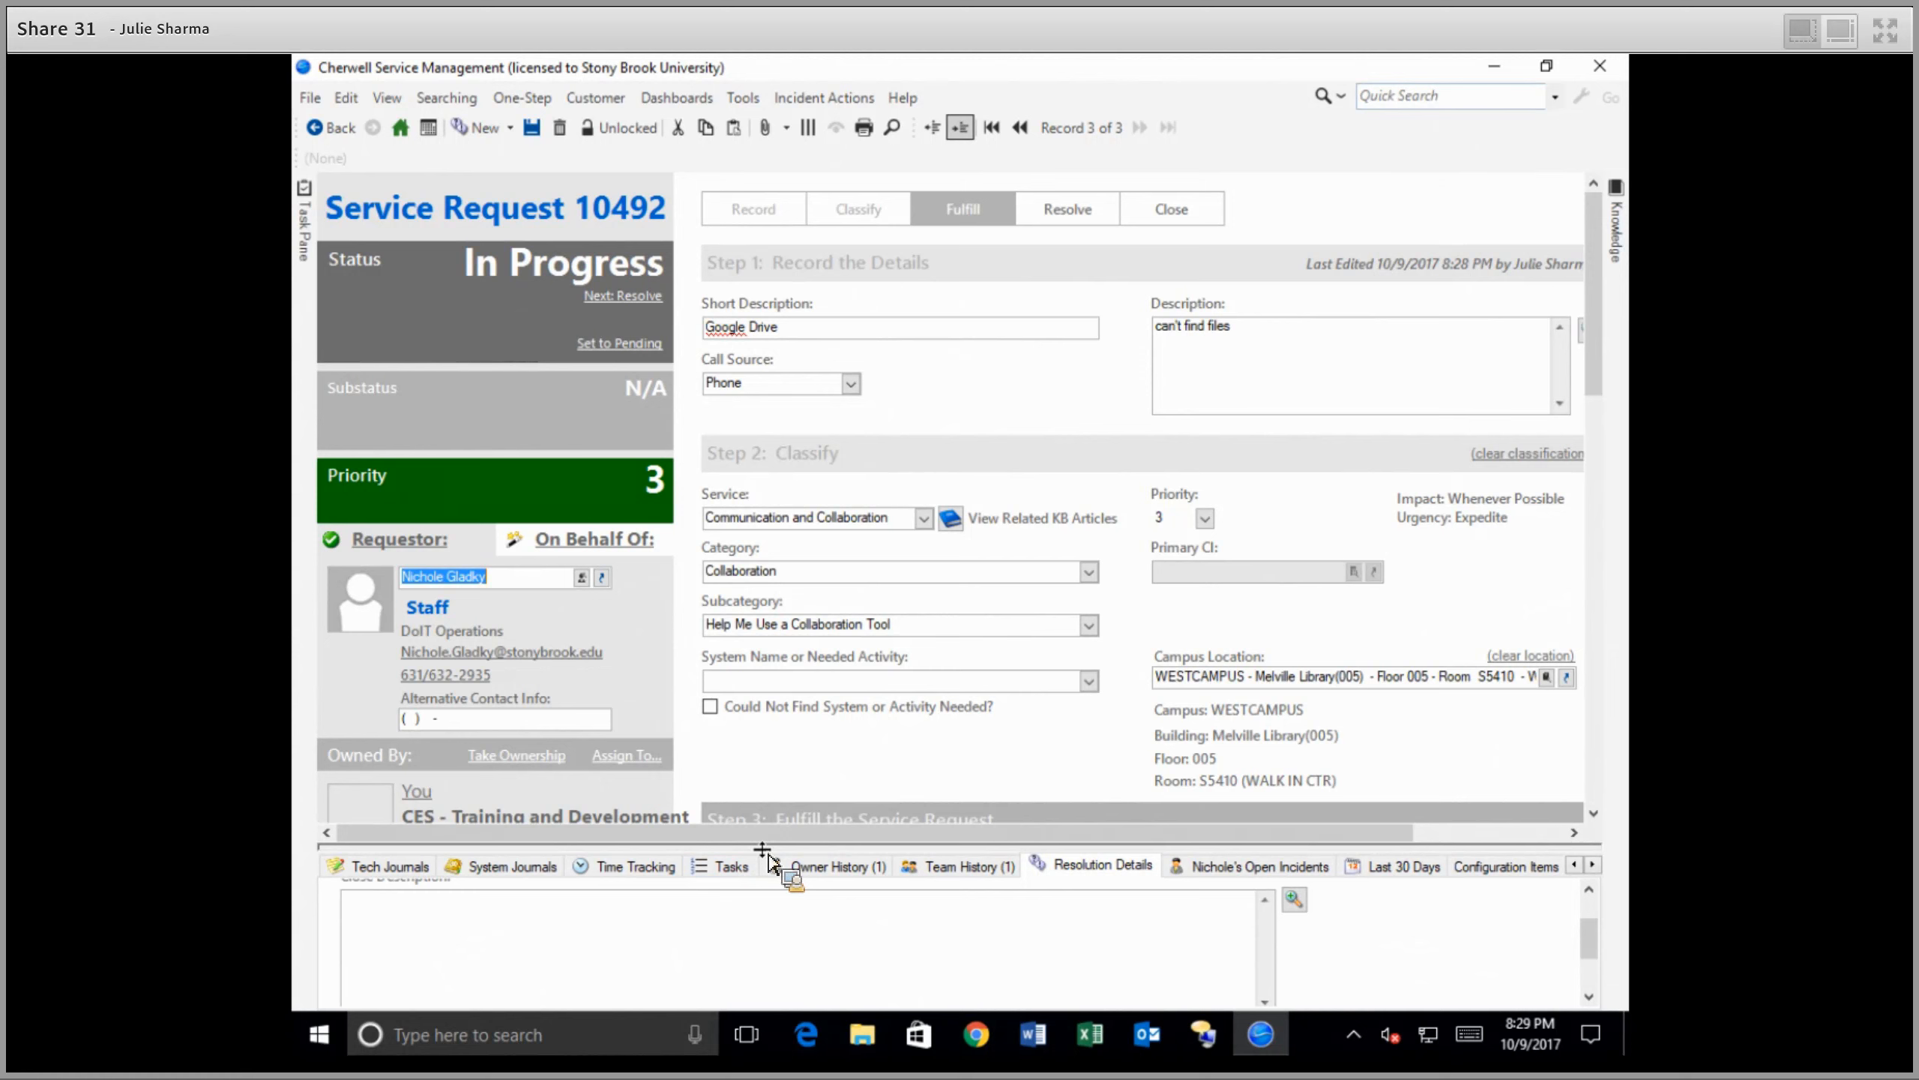
Step: Enlarge the lower details area and add a Tech Journals note with the details "left vm"
{"action": "left_click_drag", "start_coordinate": [761, 849], "coordinate": [789, 582]}
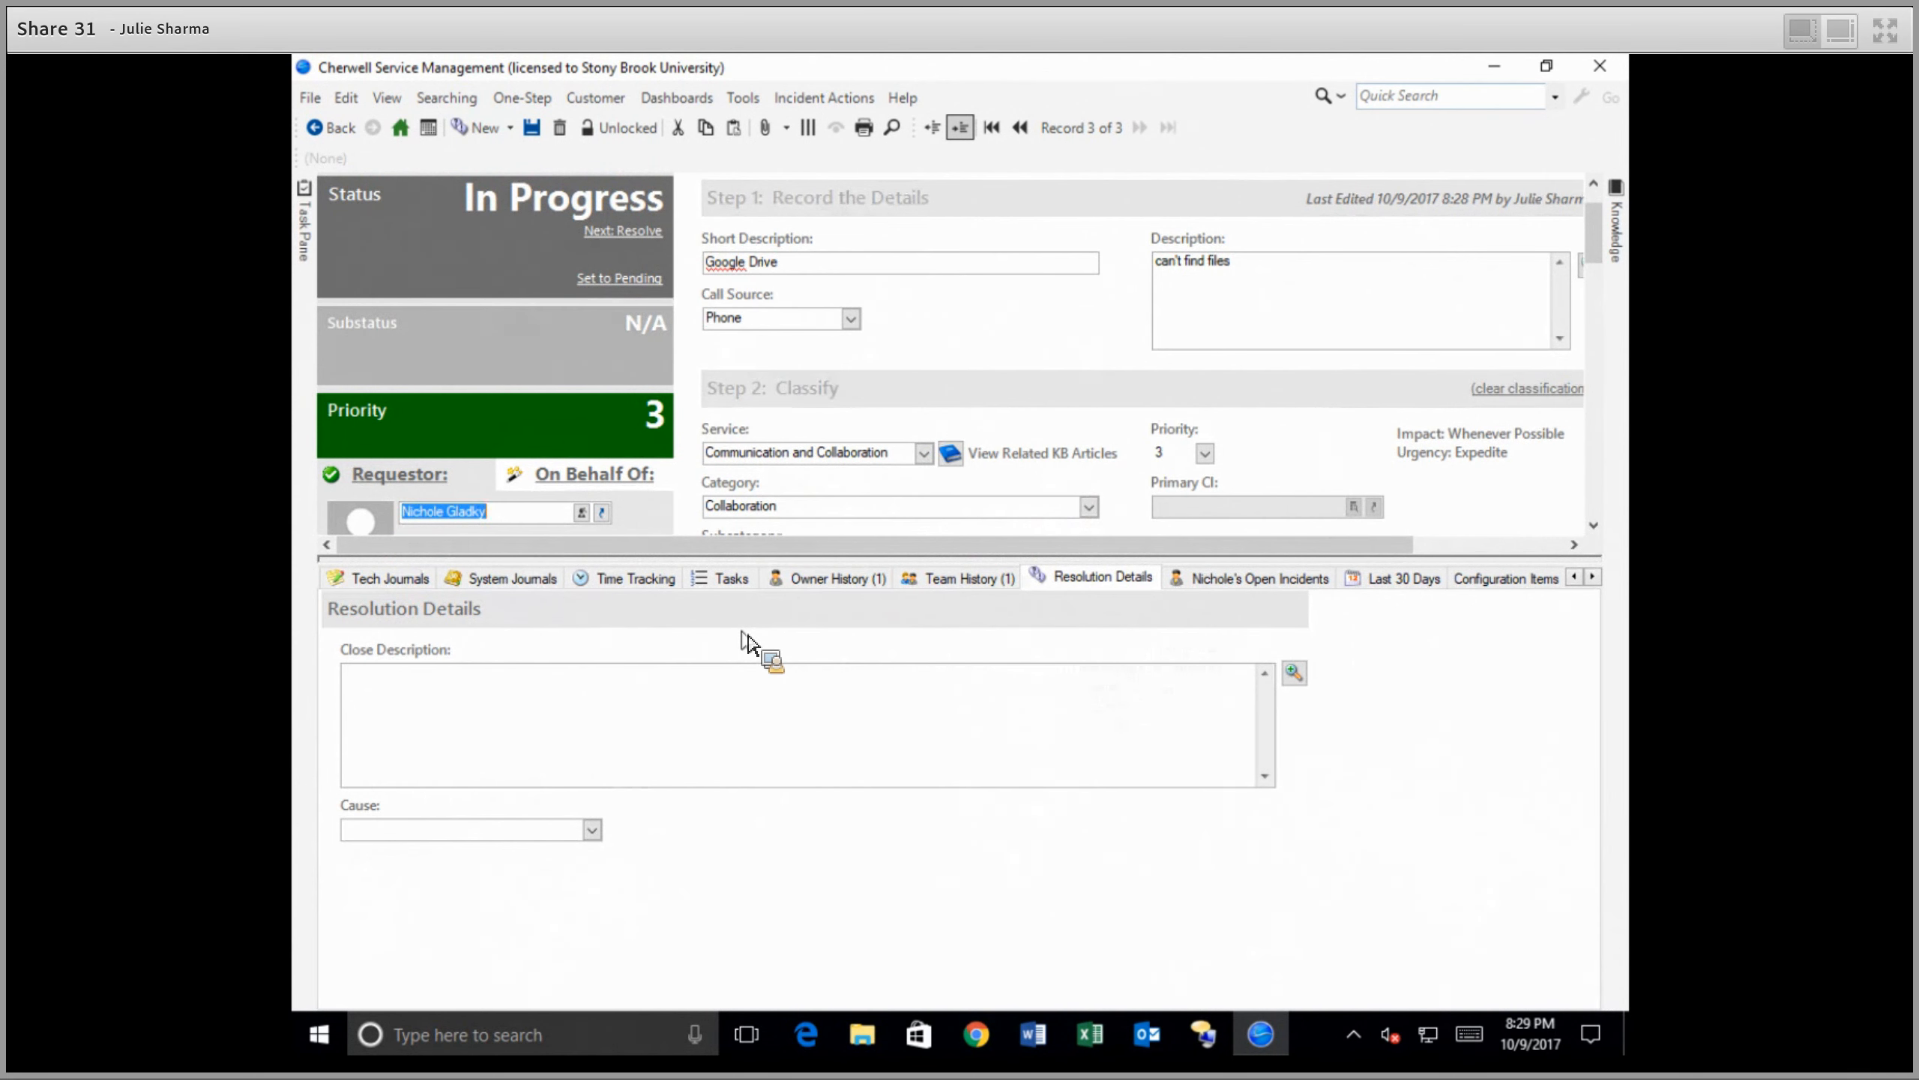
{"action": "left_click", "coordinate": [390, 578]}
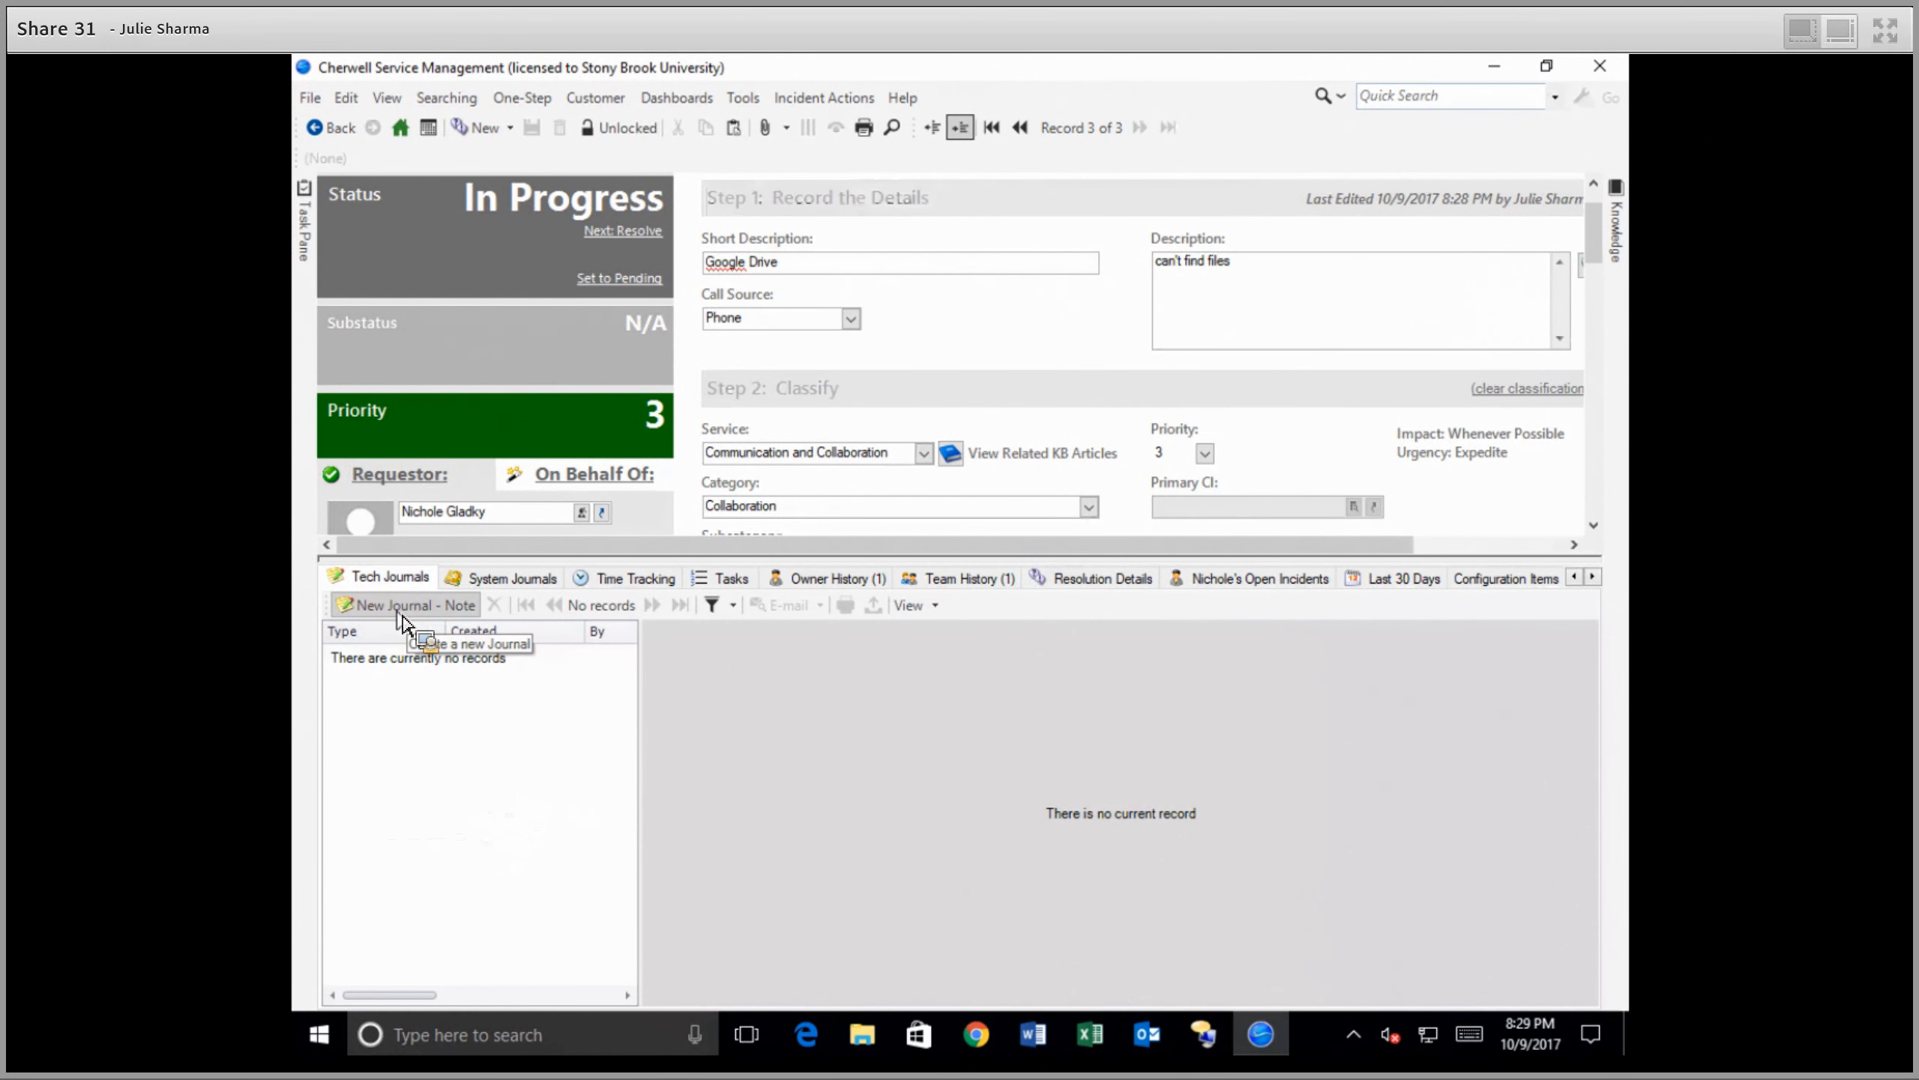
{"action": "left_click", "coordinate": [402, 606]}
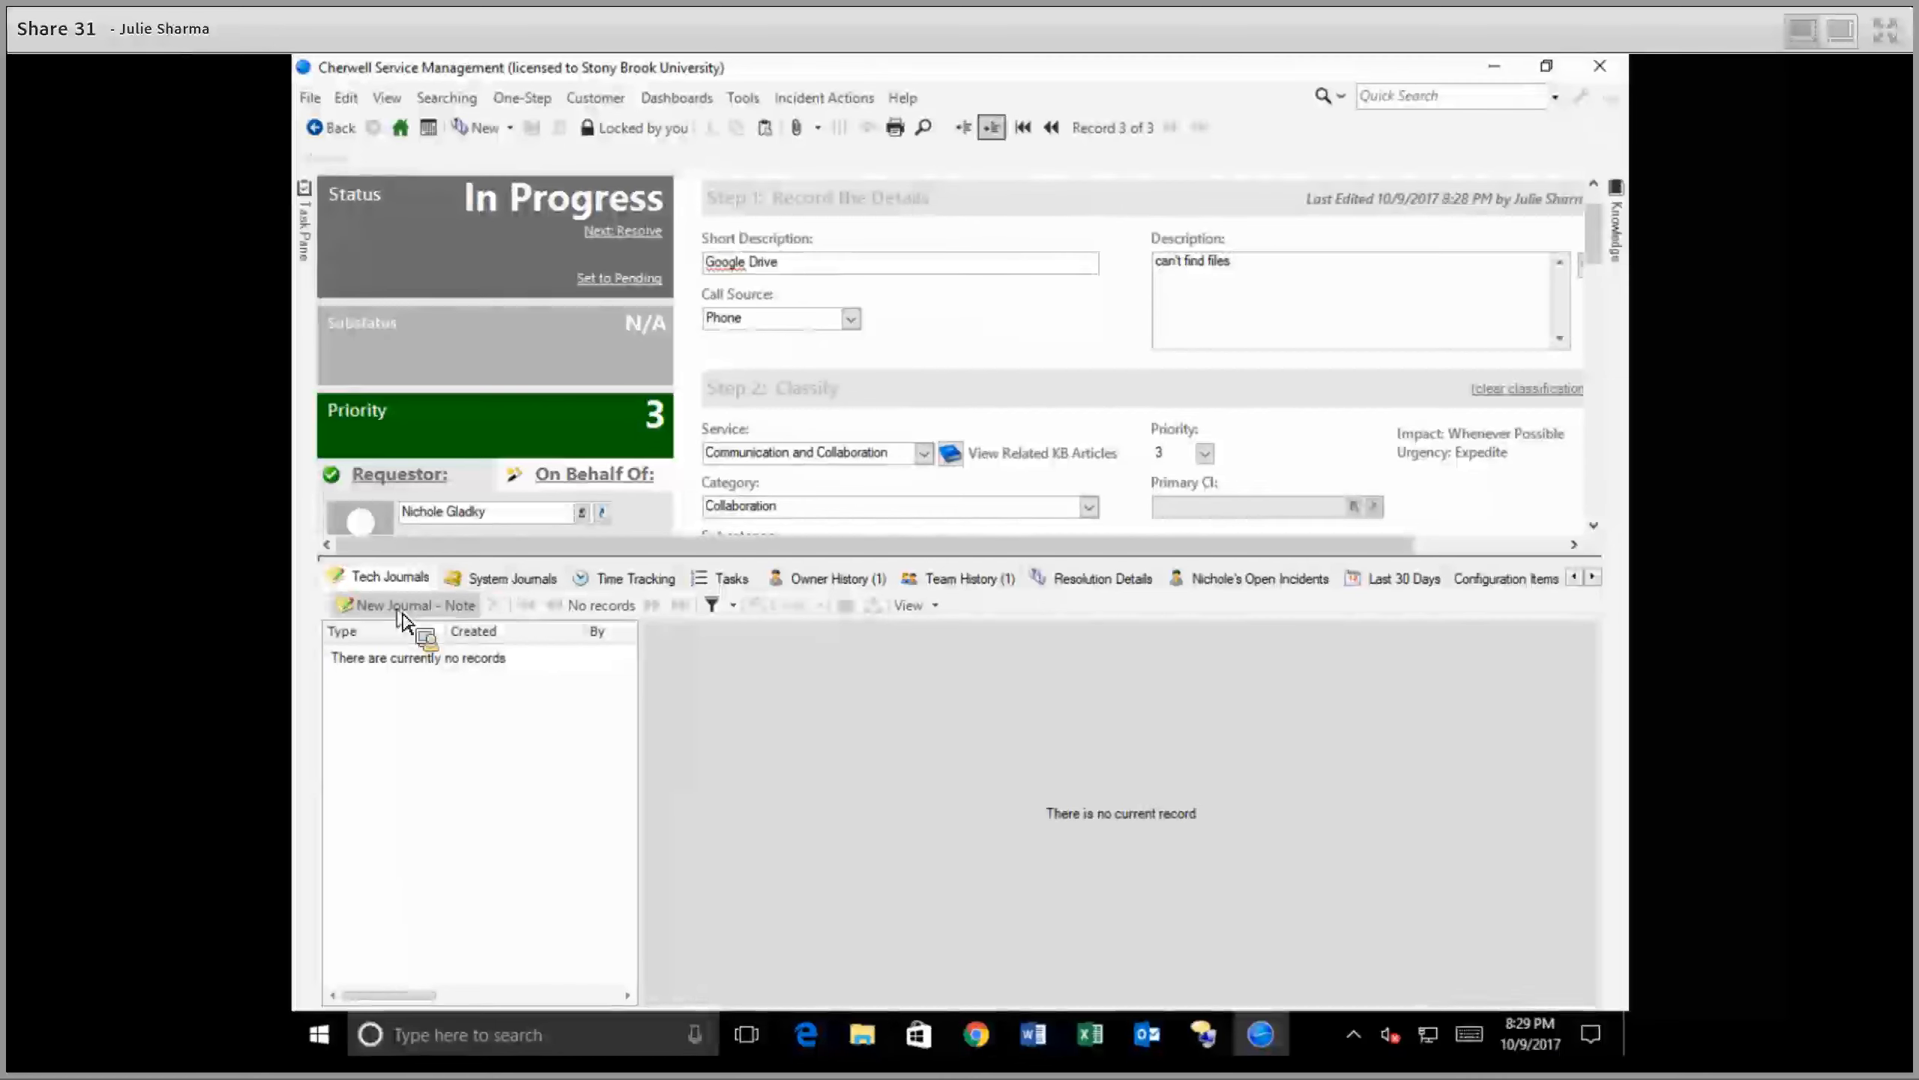
{"action": "left_click", "coordinate": [772, 830]}
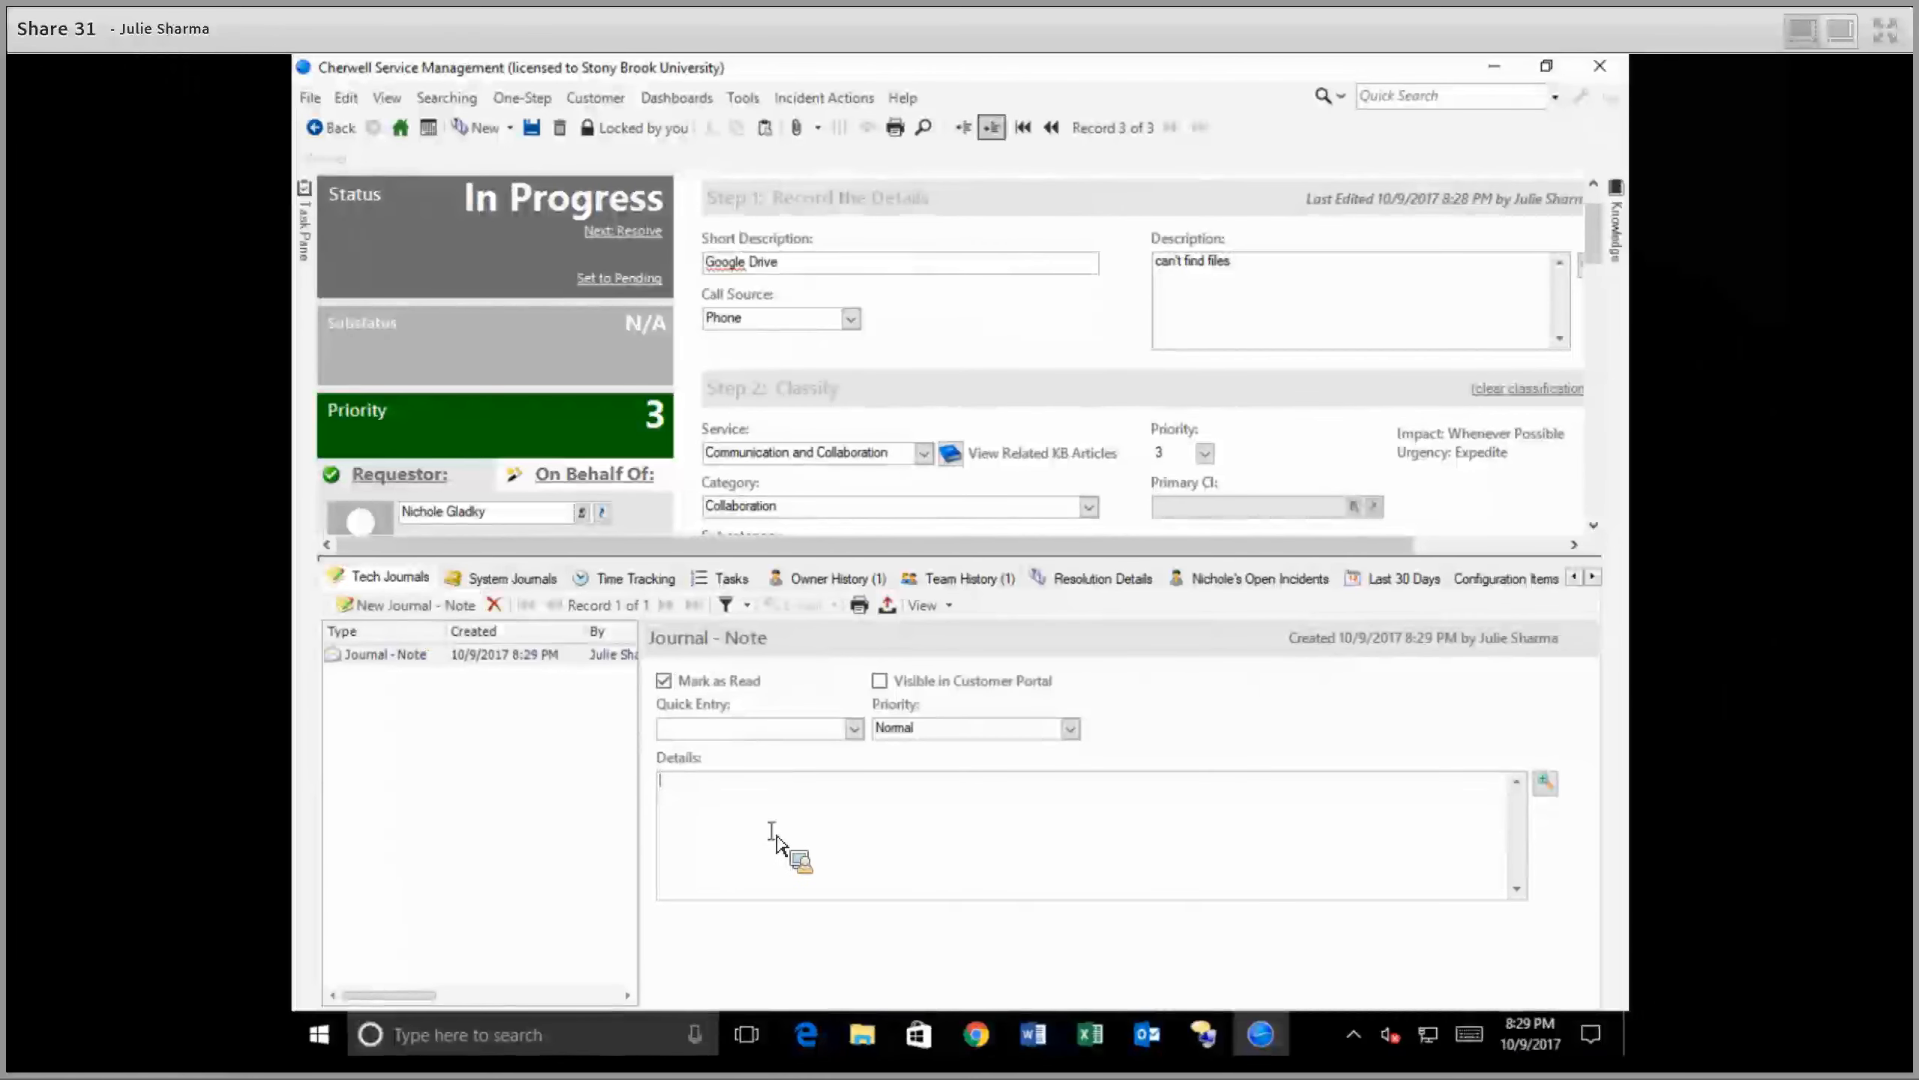
{"action": "type", "text": "left vm"}
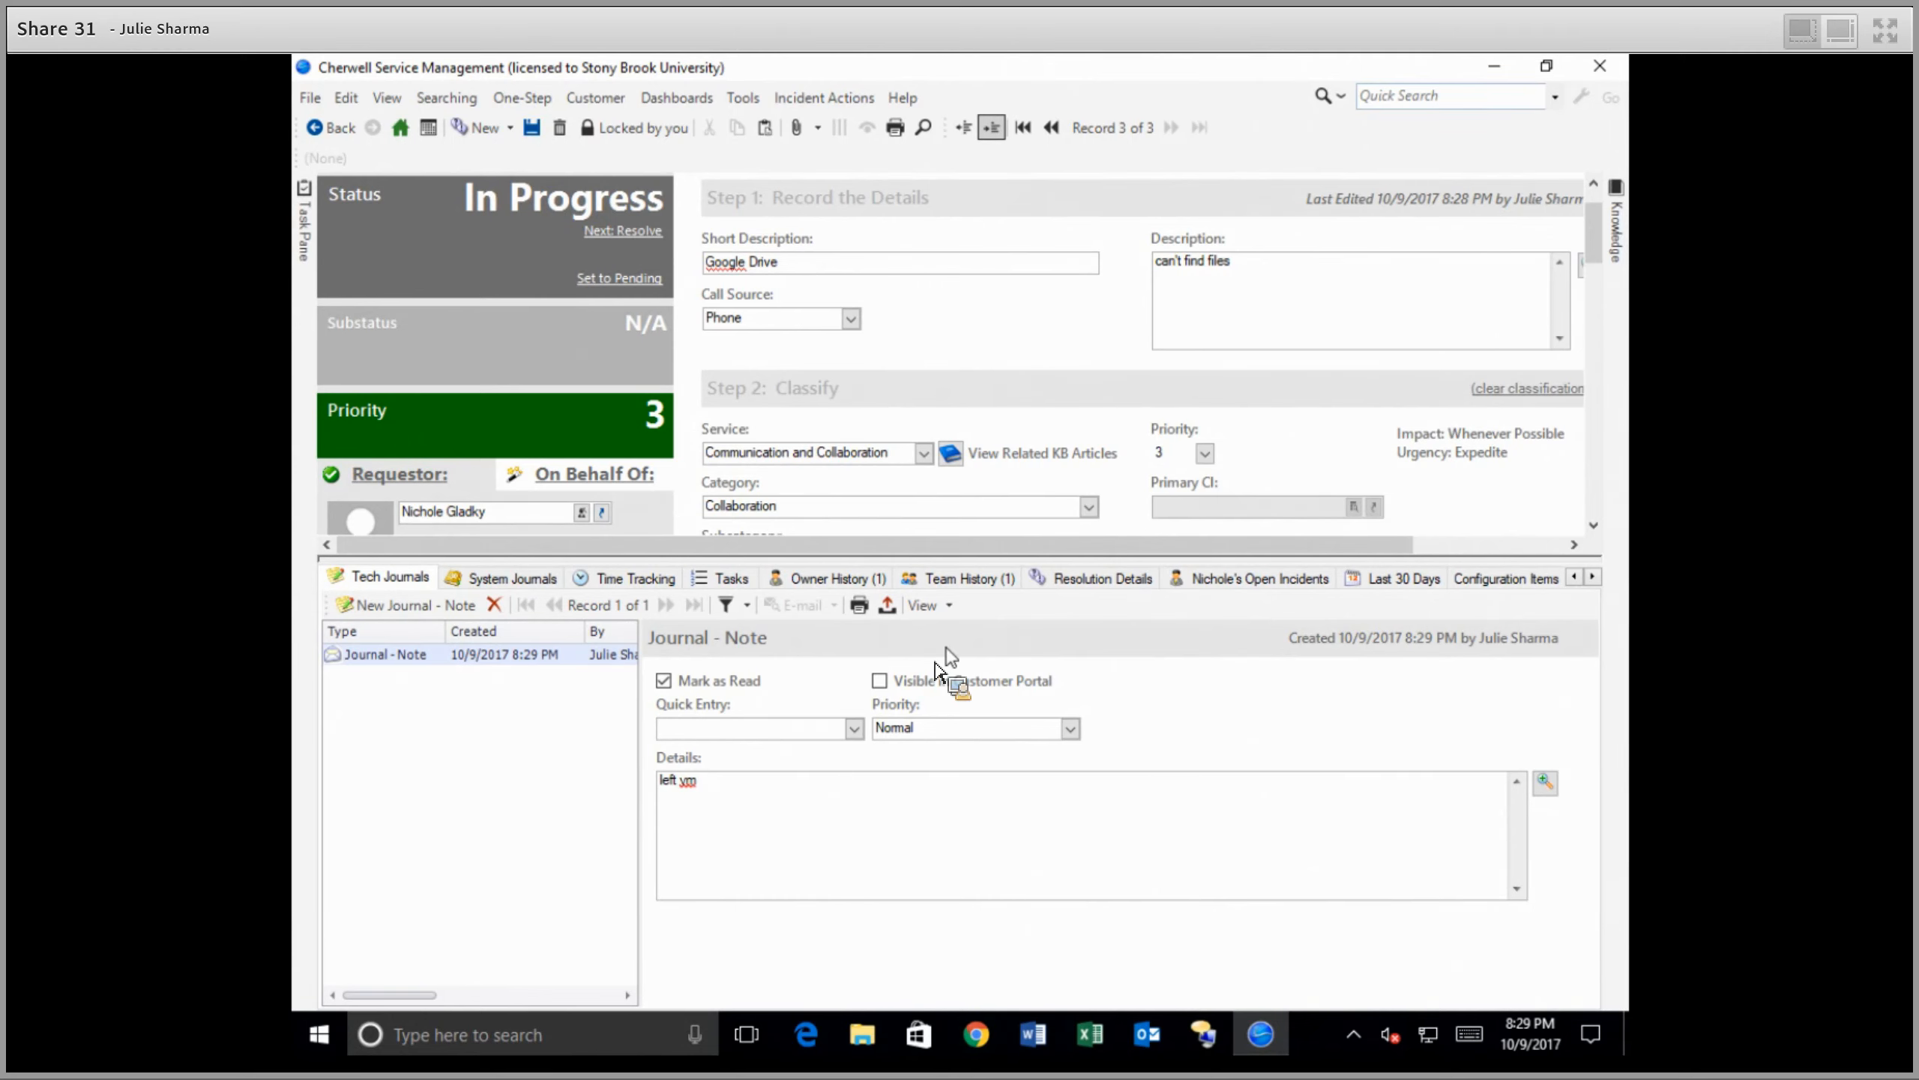
Step: Preview the tech journals in Horizontal Grid/Form View and return them to Vertical Grid/Form View
{"action": "left_click", "coordinate": [950, 606]}
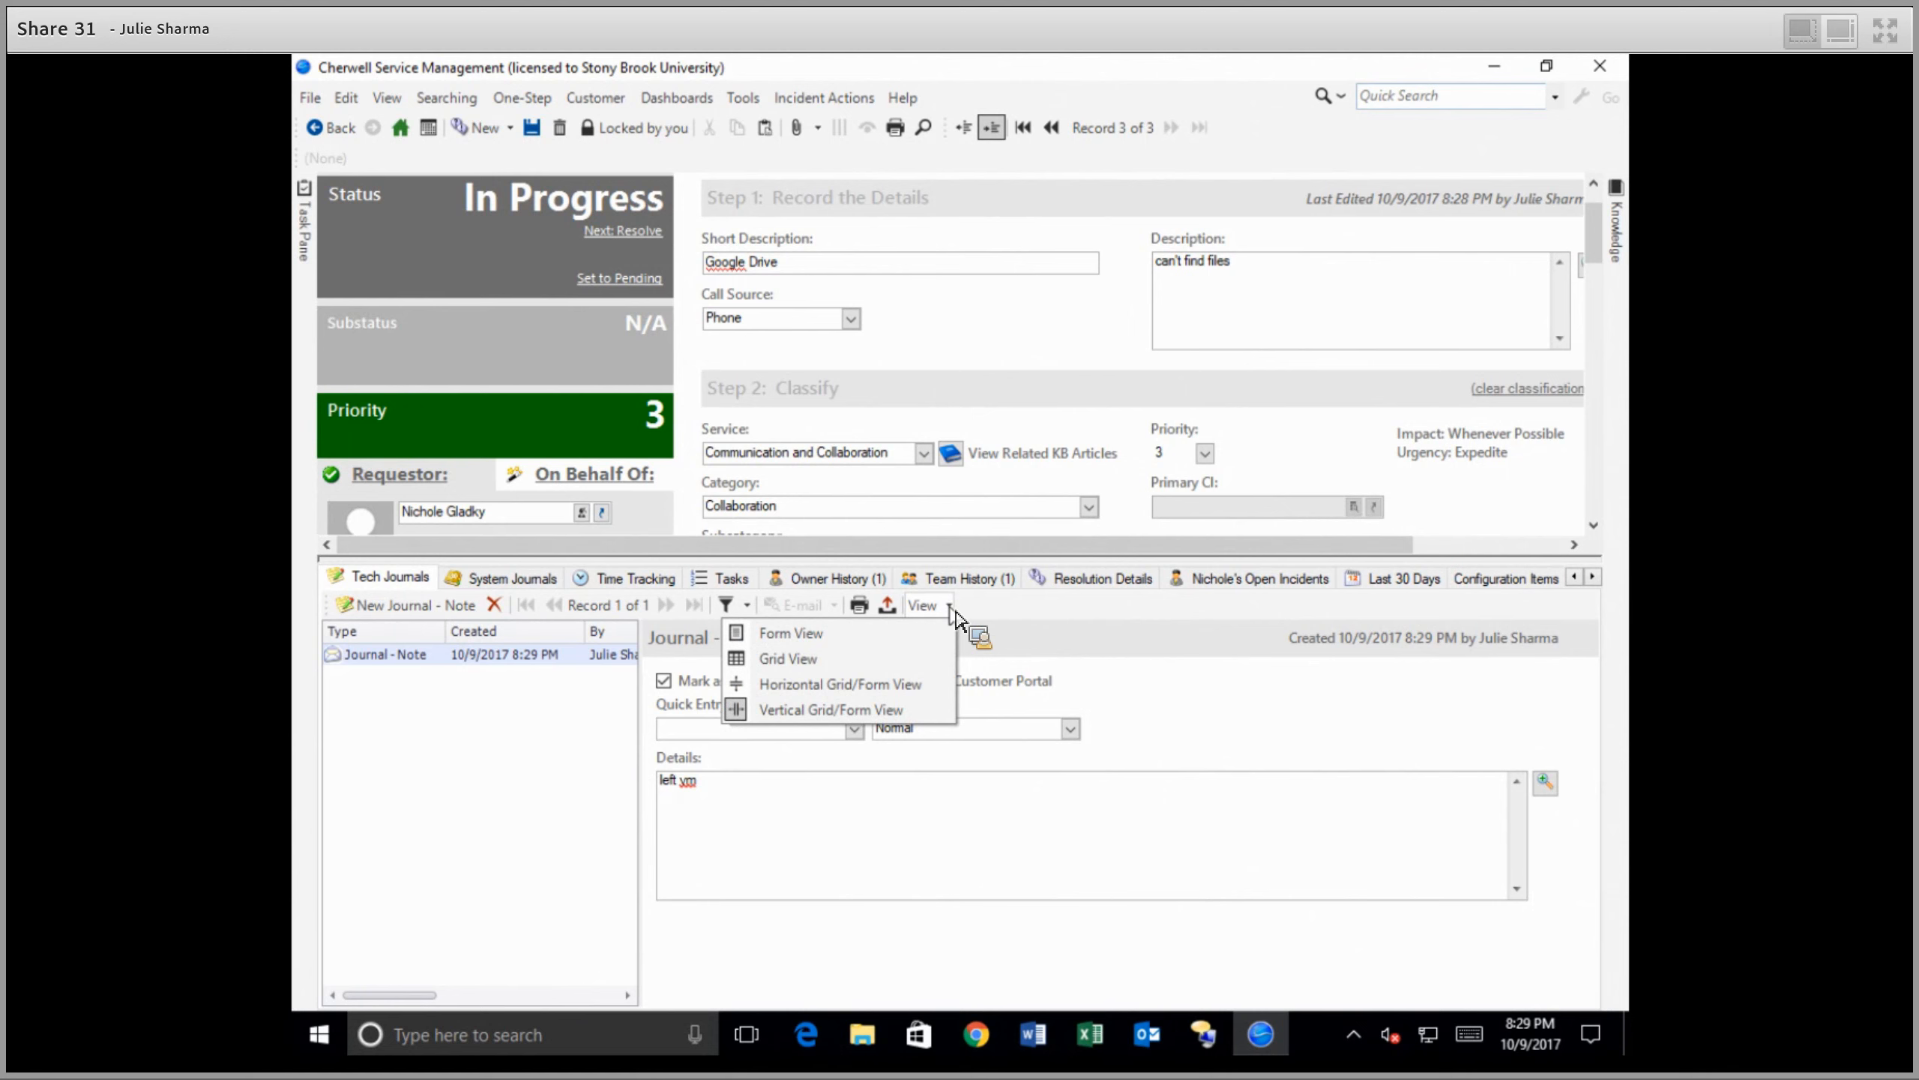
{"action": "left_click", "coordinate": [906, 684]}
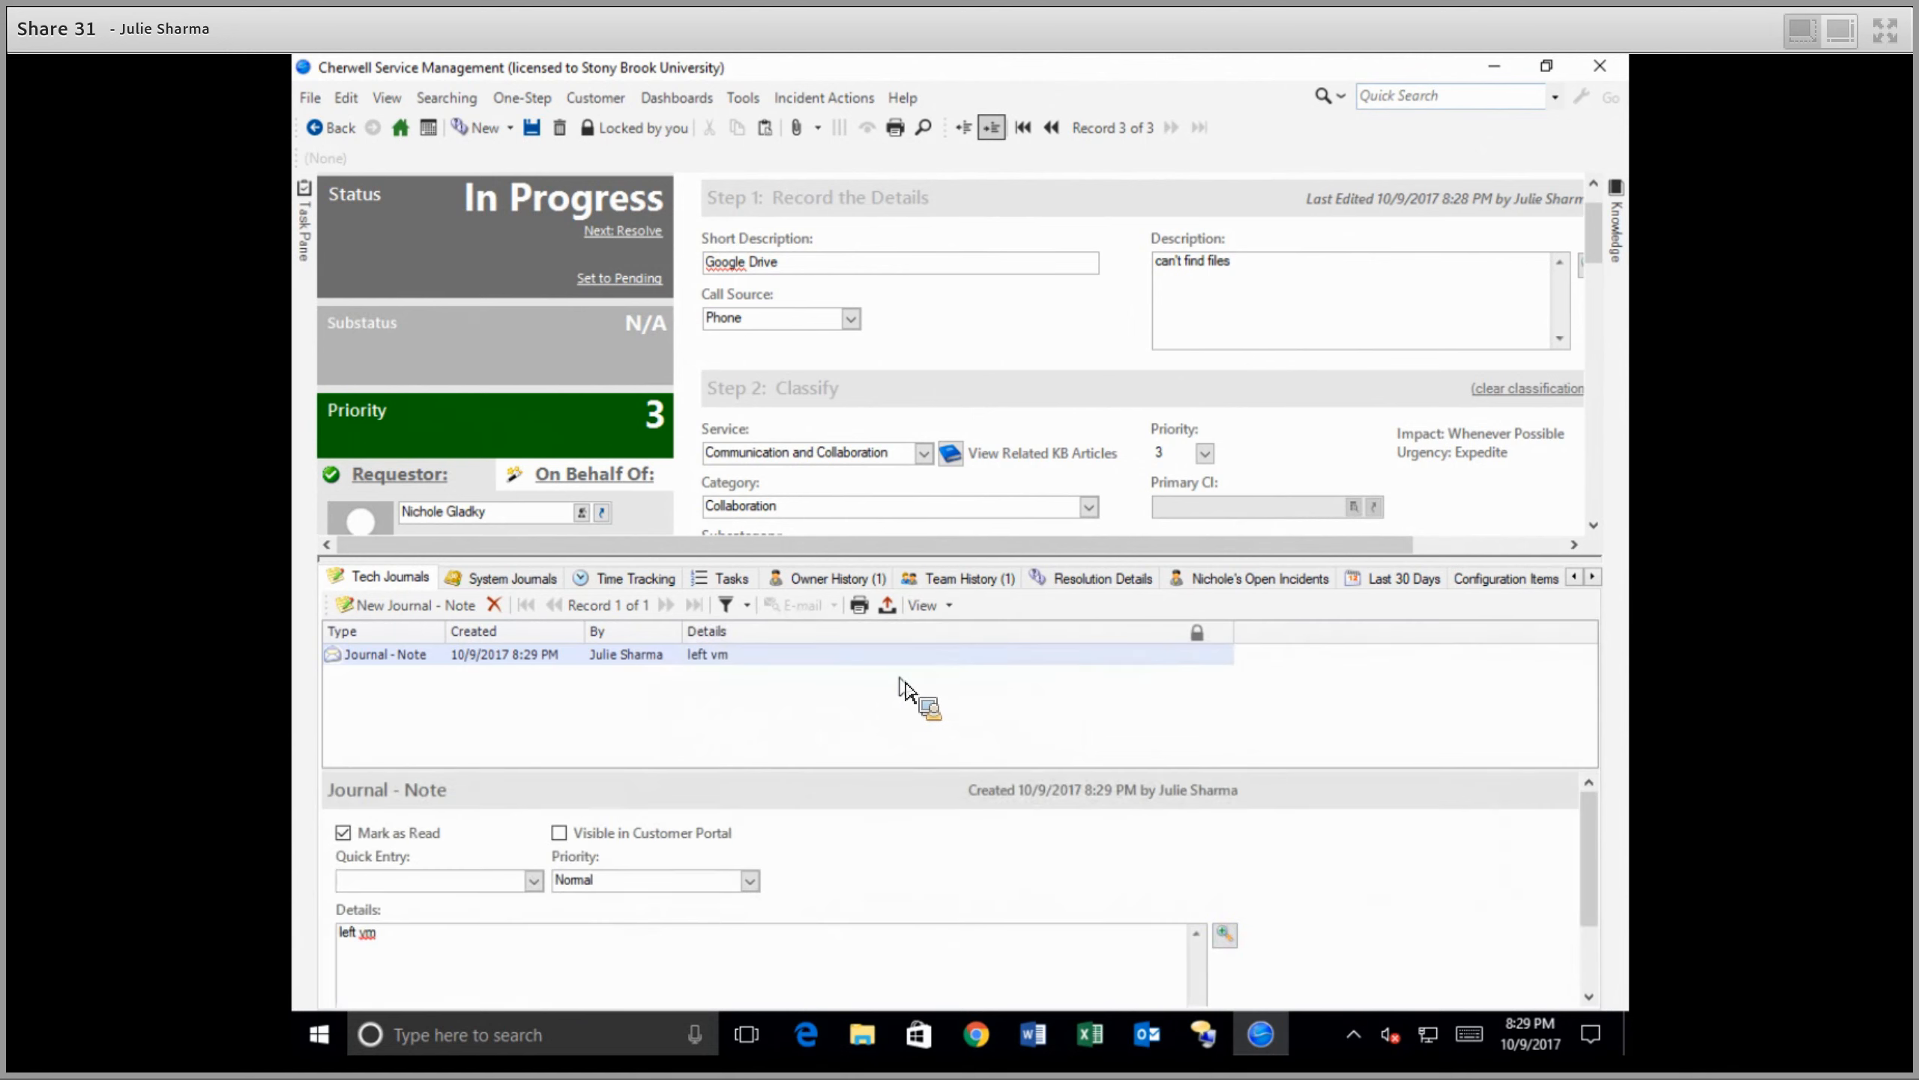
{"action": "left_click", "coordinate": [951, 608]}
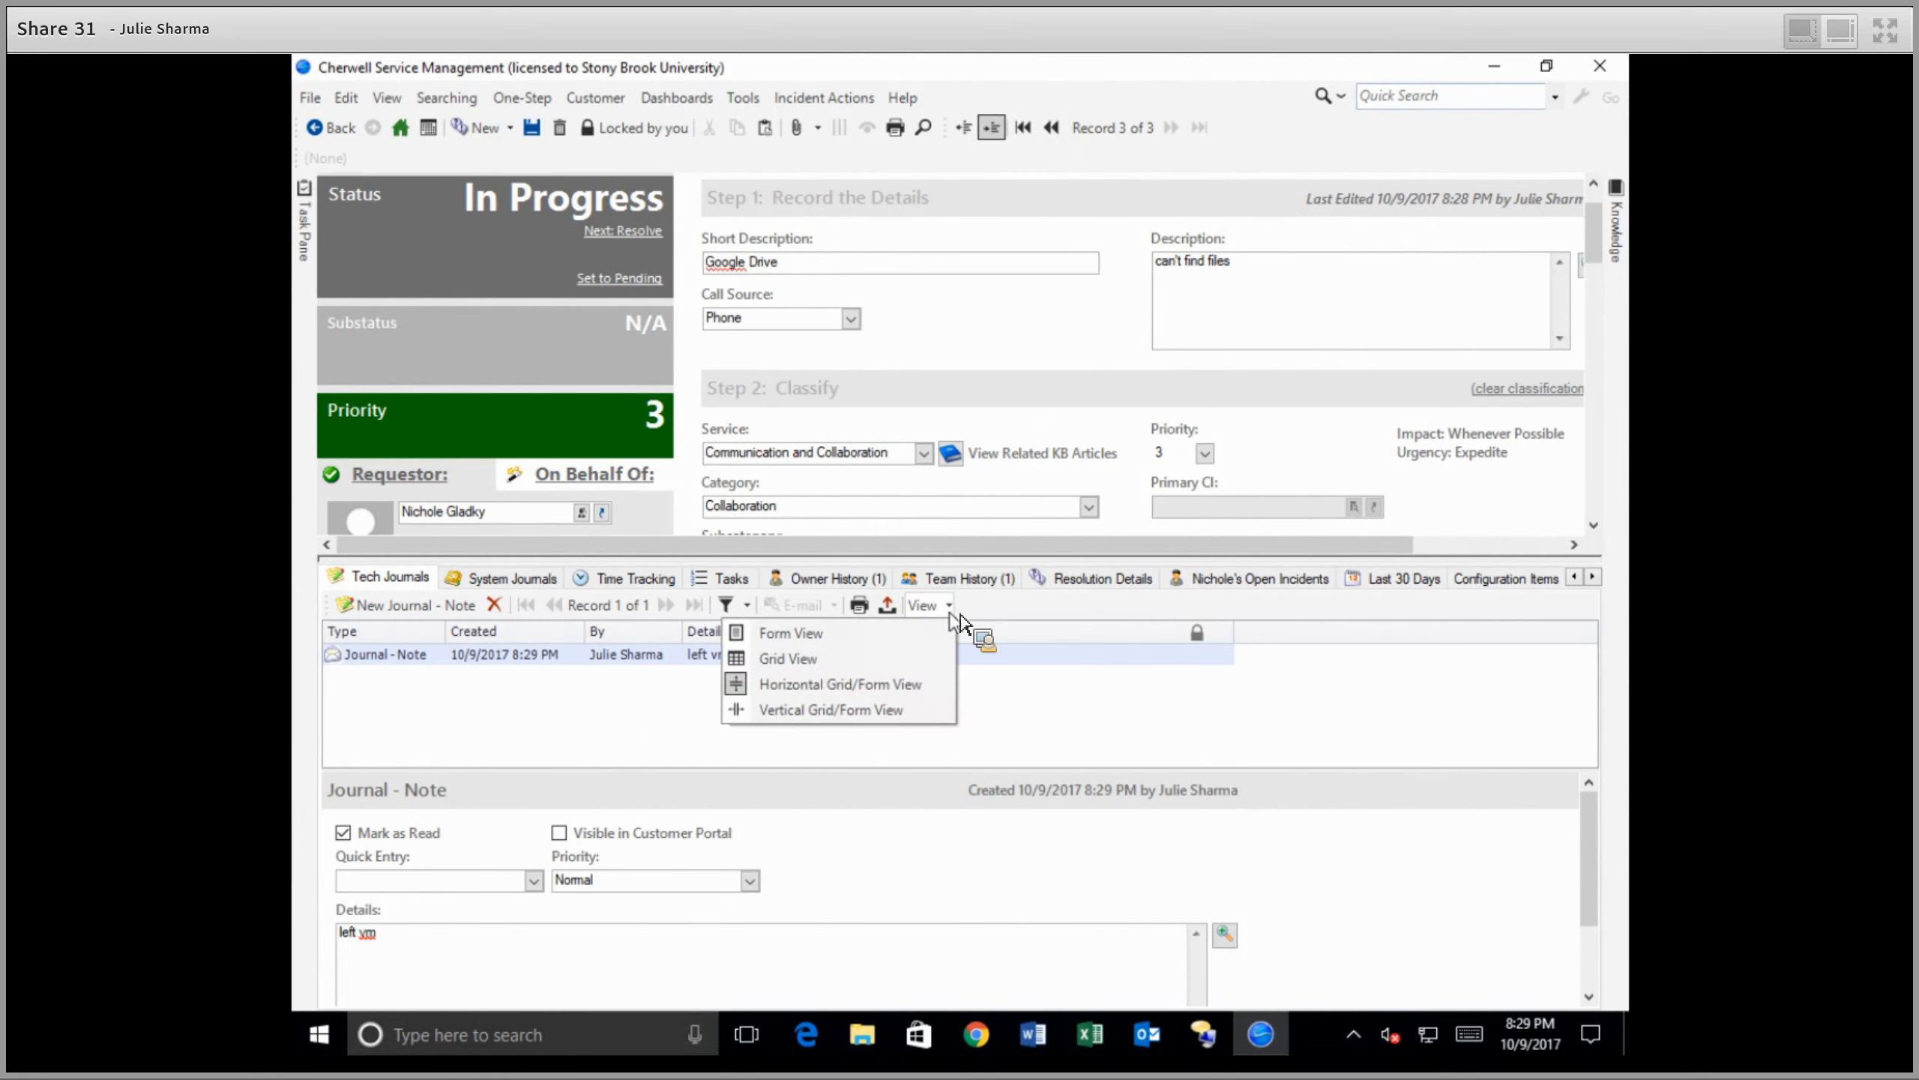
{"action": "left_click", "coordinate": [906, 711]}
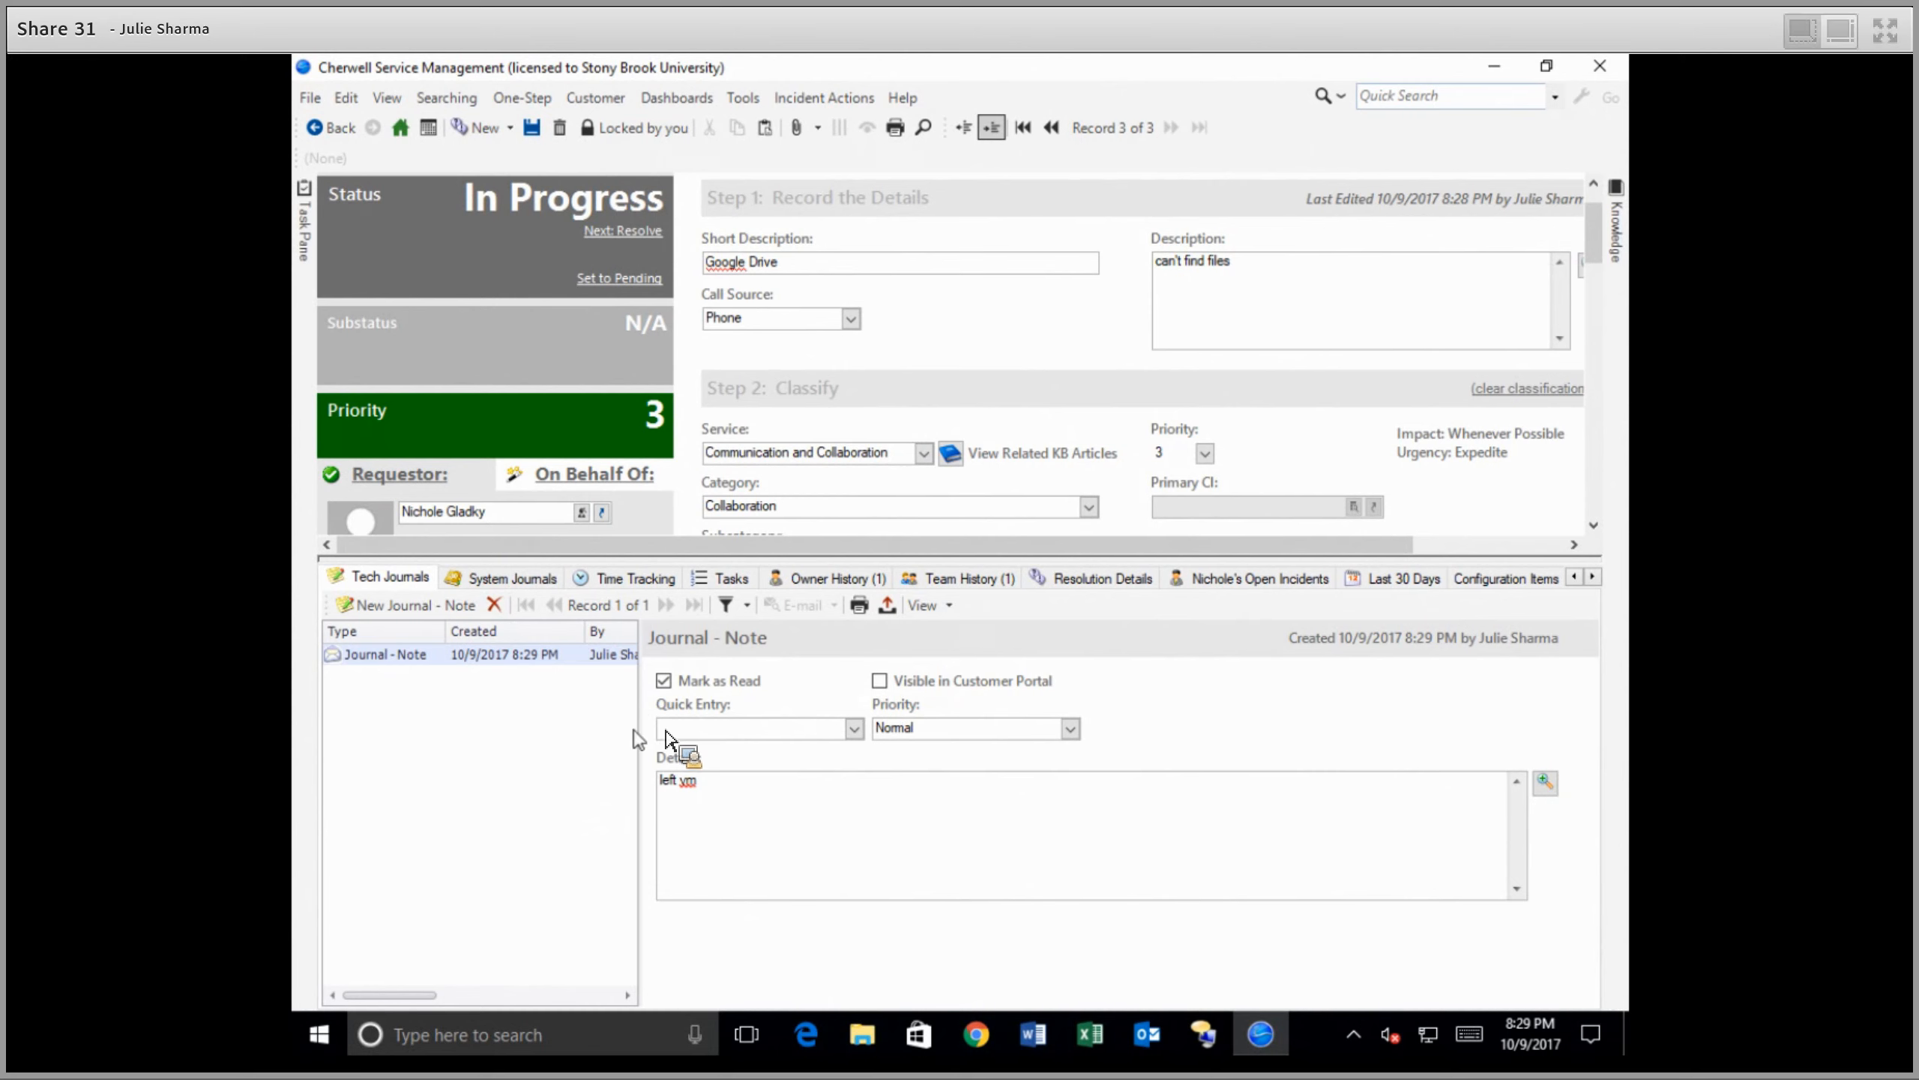
Step: Widen the journal note form slightly, view its details in the enlarged text editor, and return to the record
{"action": "mouse_move", "coordinate": [641, 730]}
{"action": "left_mouse_down"}
{"action": "mouse_move", "coordinate": [854, 735]}
{"action": "mouse_move", "coordinate": [631, 734]}
{"action": "left_mouse_up"}
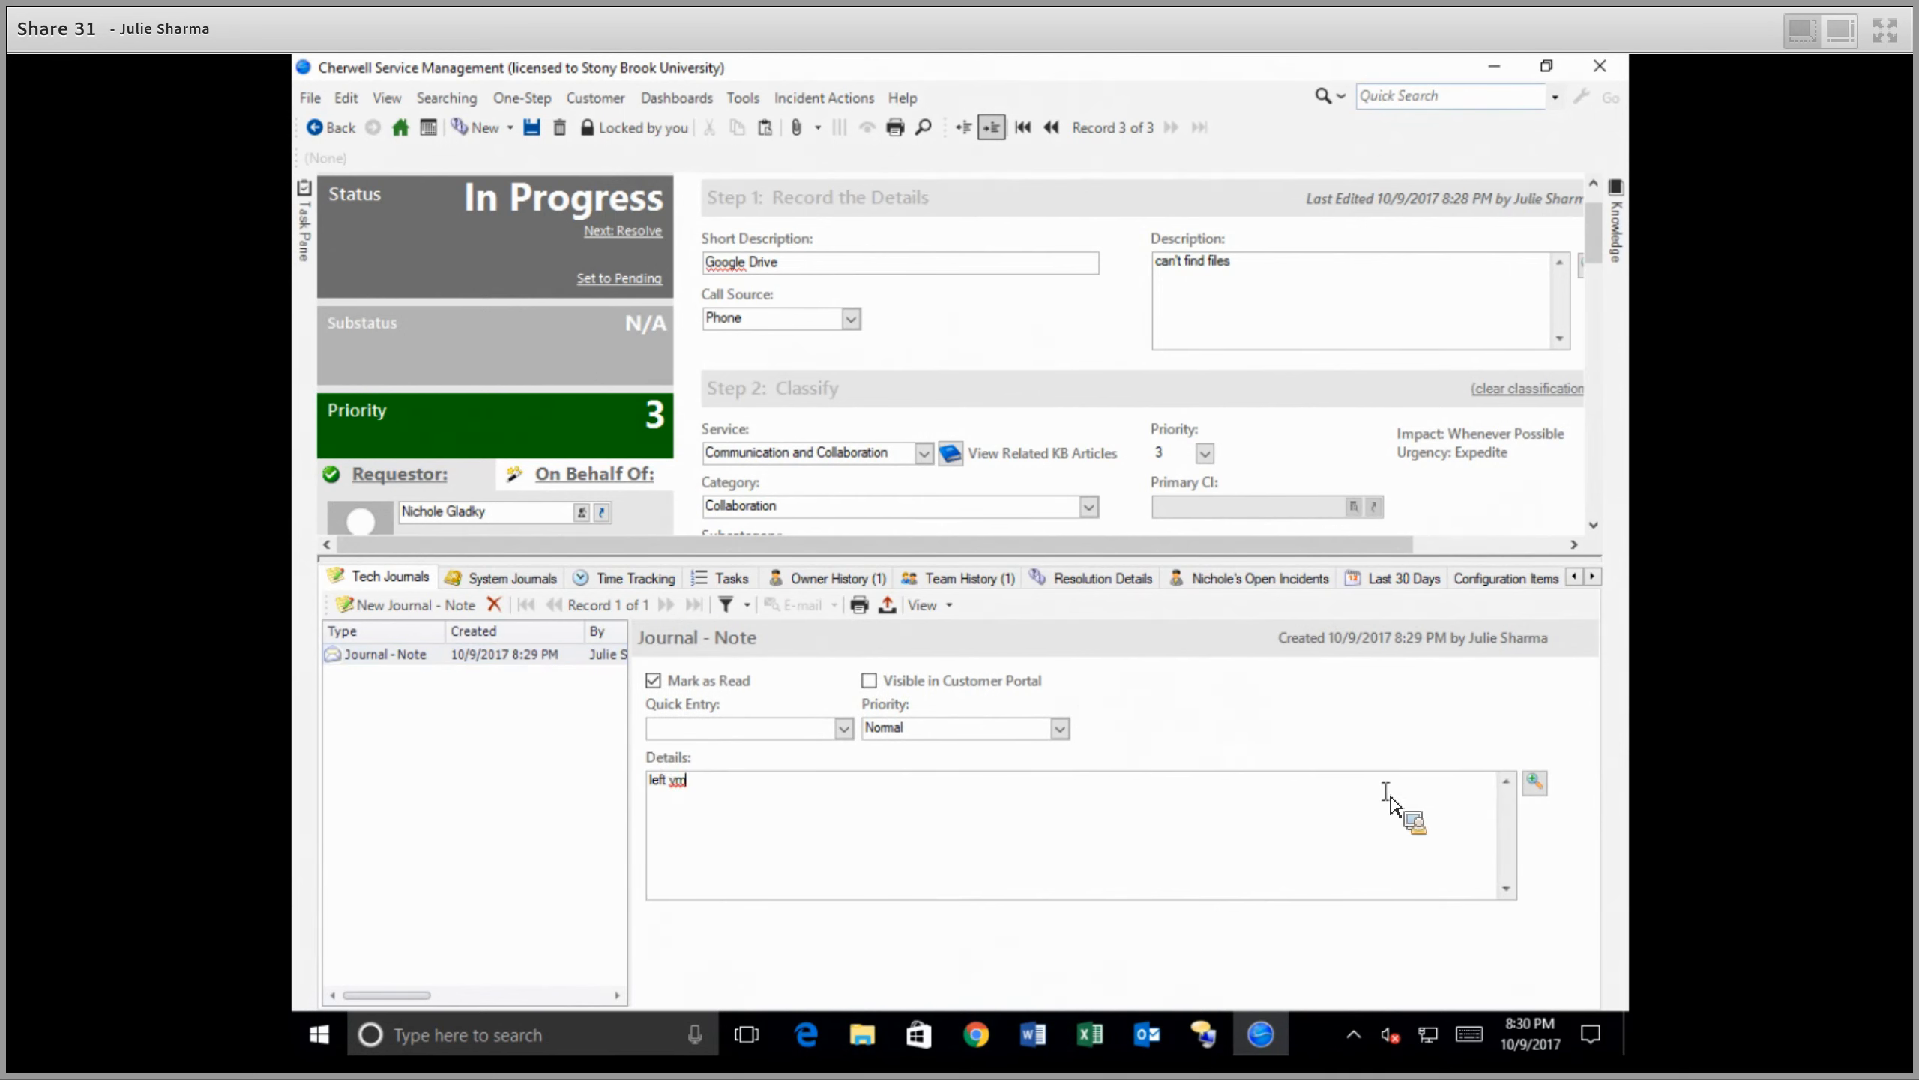
{"action": "left_click", "coordinate": [1536, 785]}
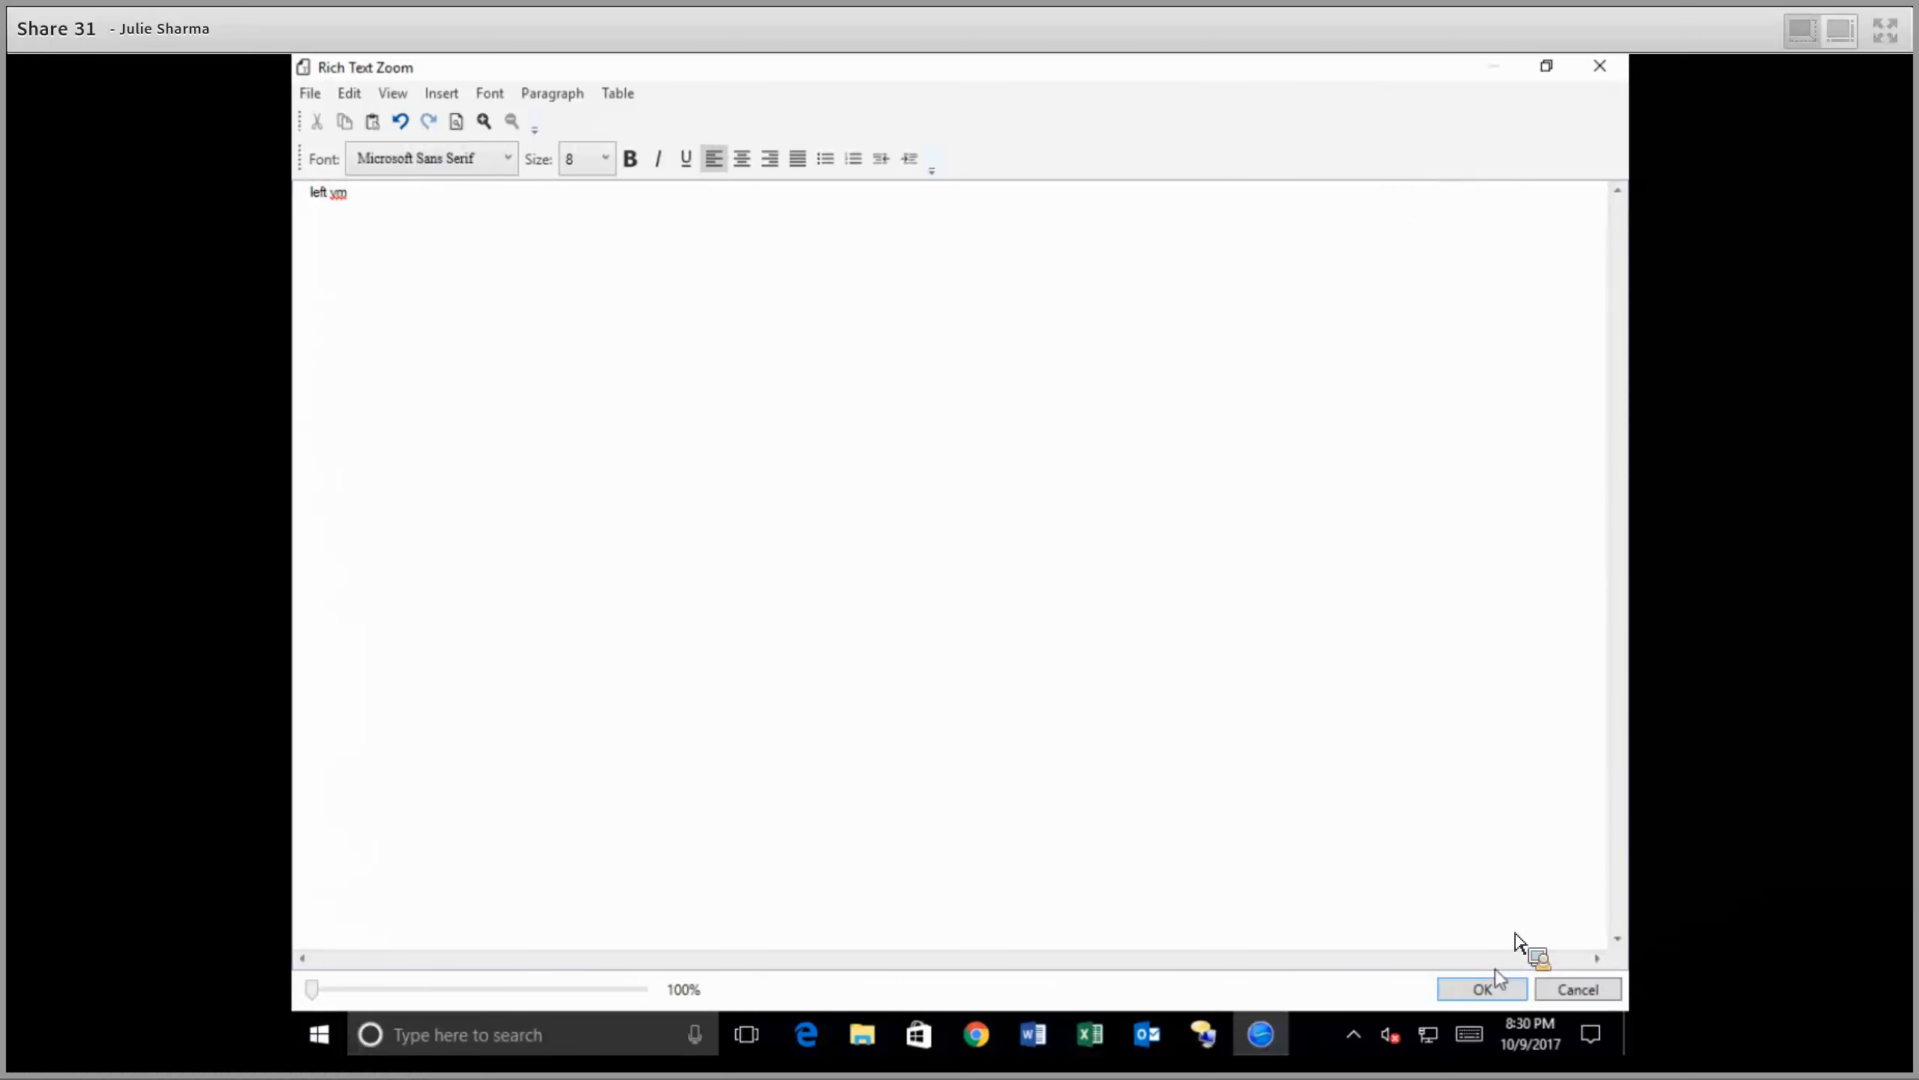
{"action": "left_click", "coordinate": [1482, 990]}
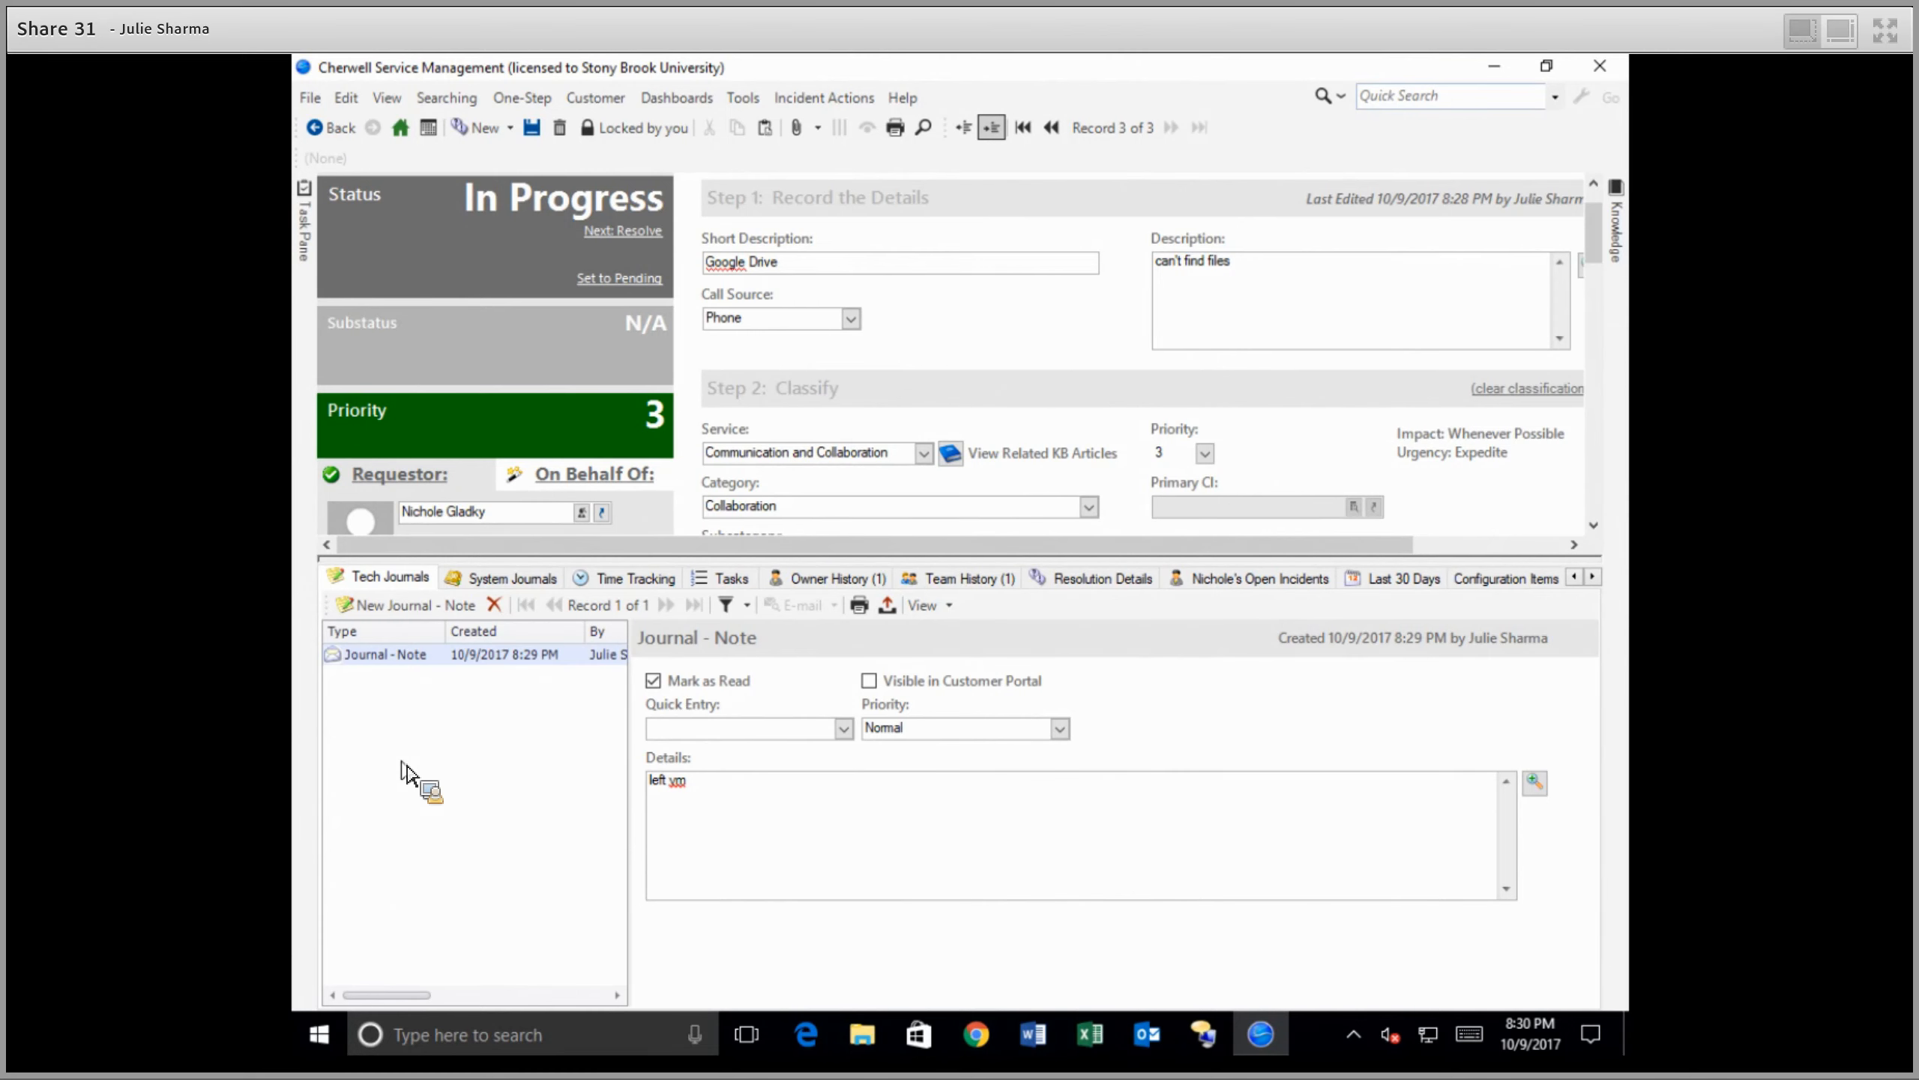
Step: E-mail the current customer from the incident with the subject "Drive Question" and the message "tell me more"
{"action": "left_click", "coordinate": [315, 103]}
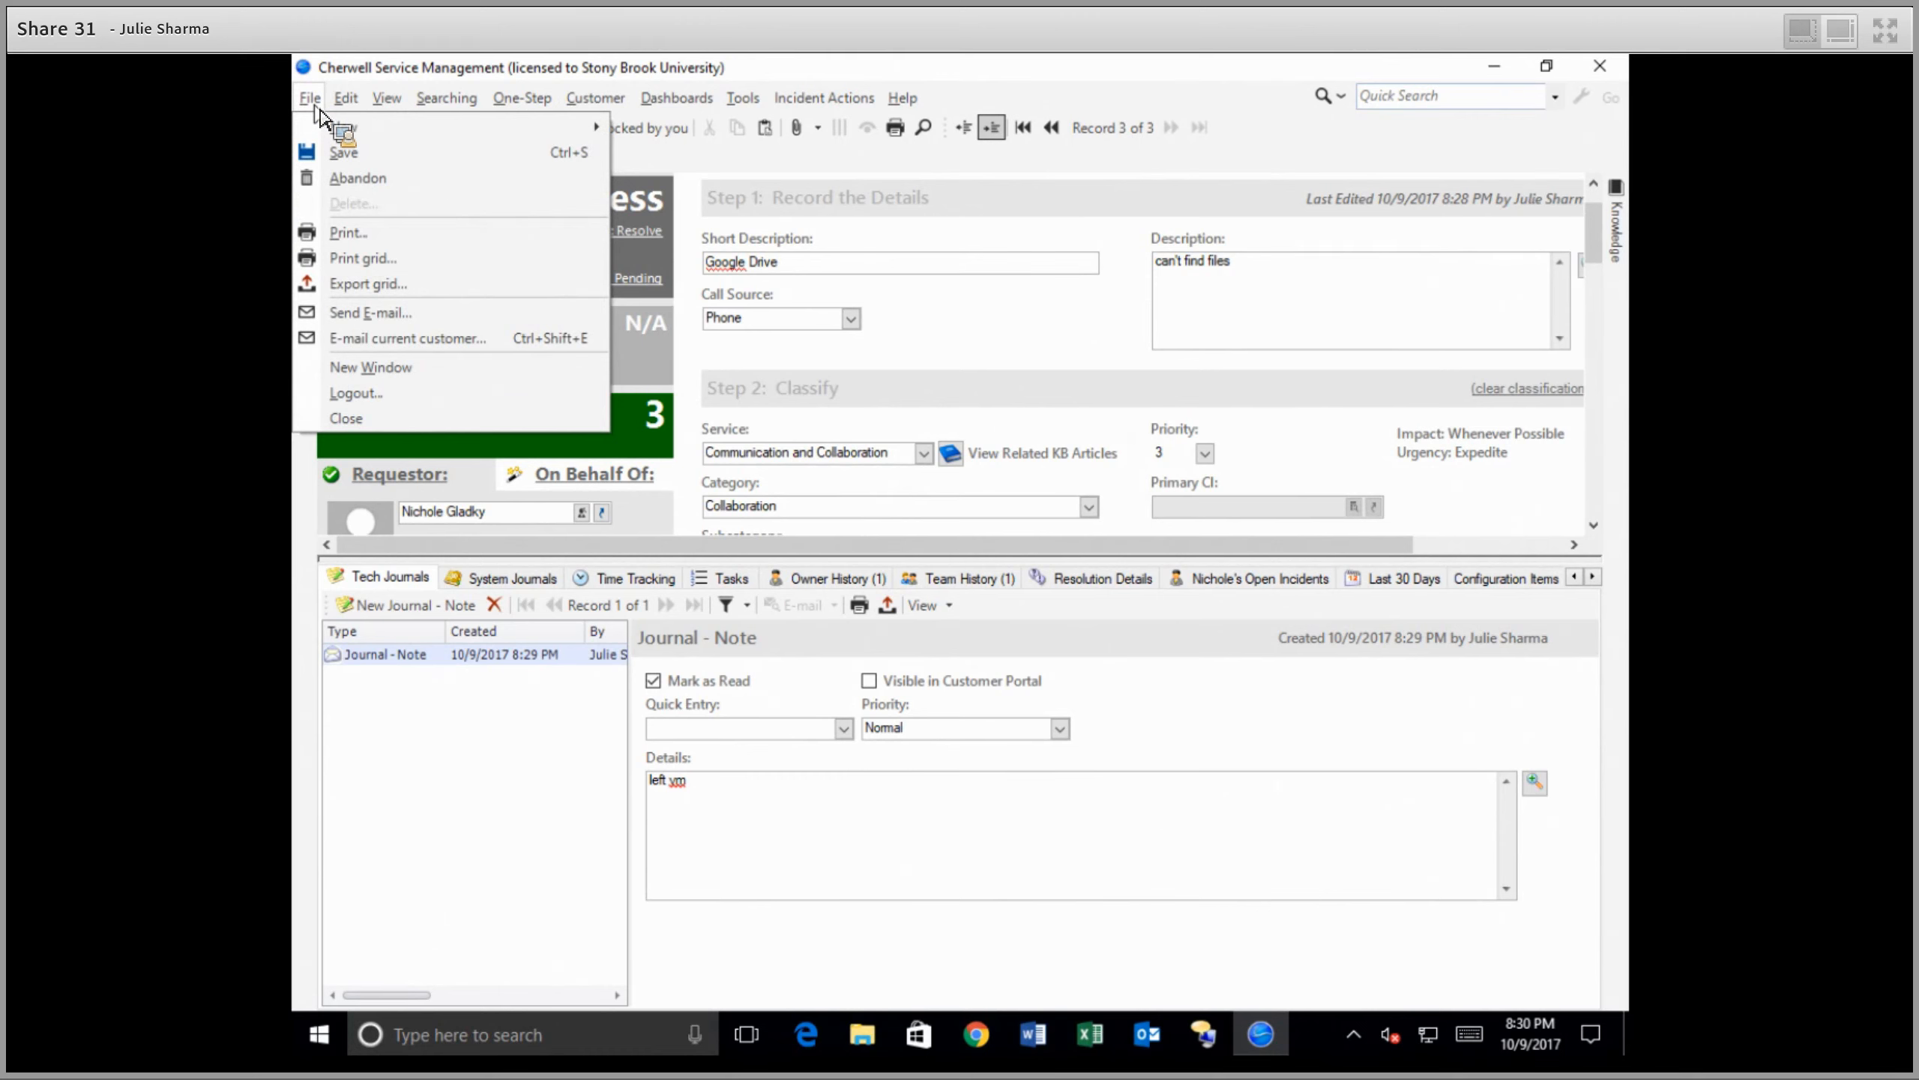
{"action": "left_click", "coordinate": [493, 342]}
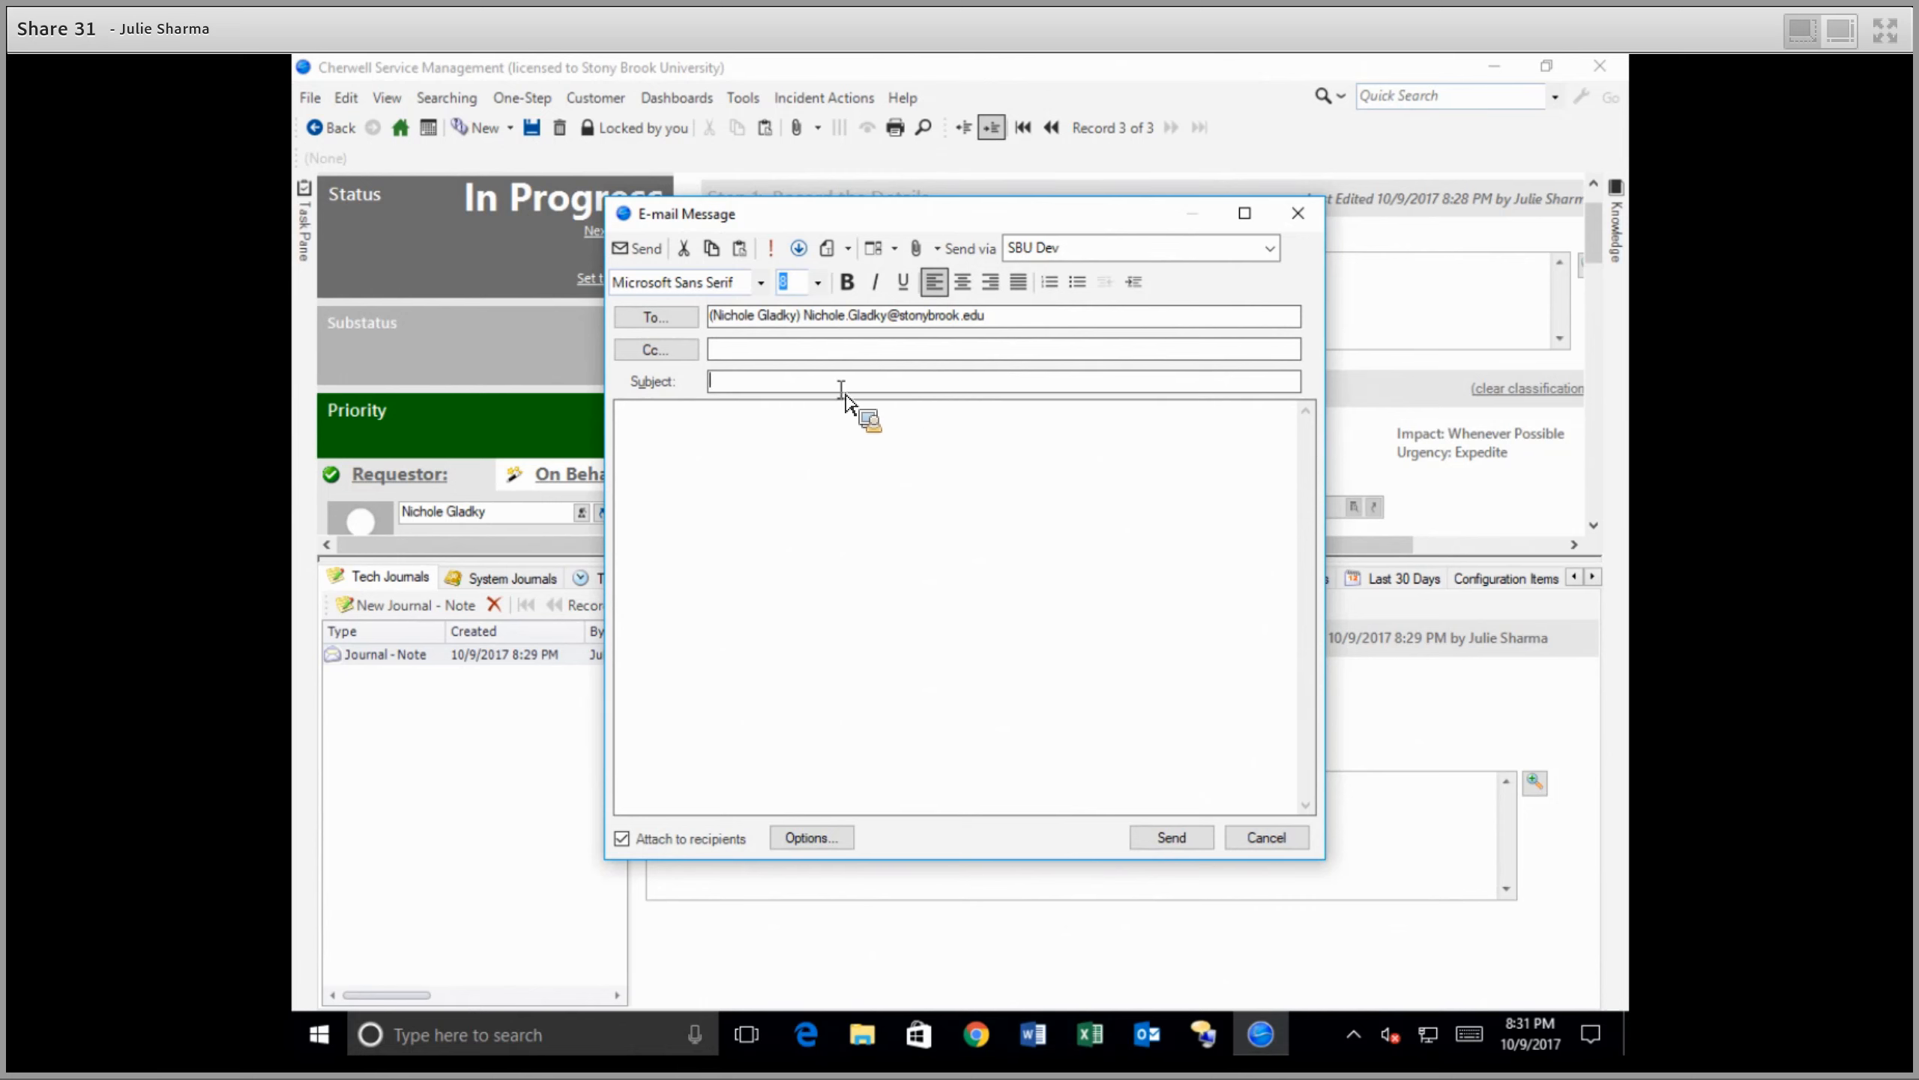
{"action": "type", "text": "Drive Question"}
{"action": "left_click", "coordinate": [940, 254]}
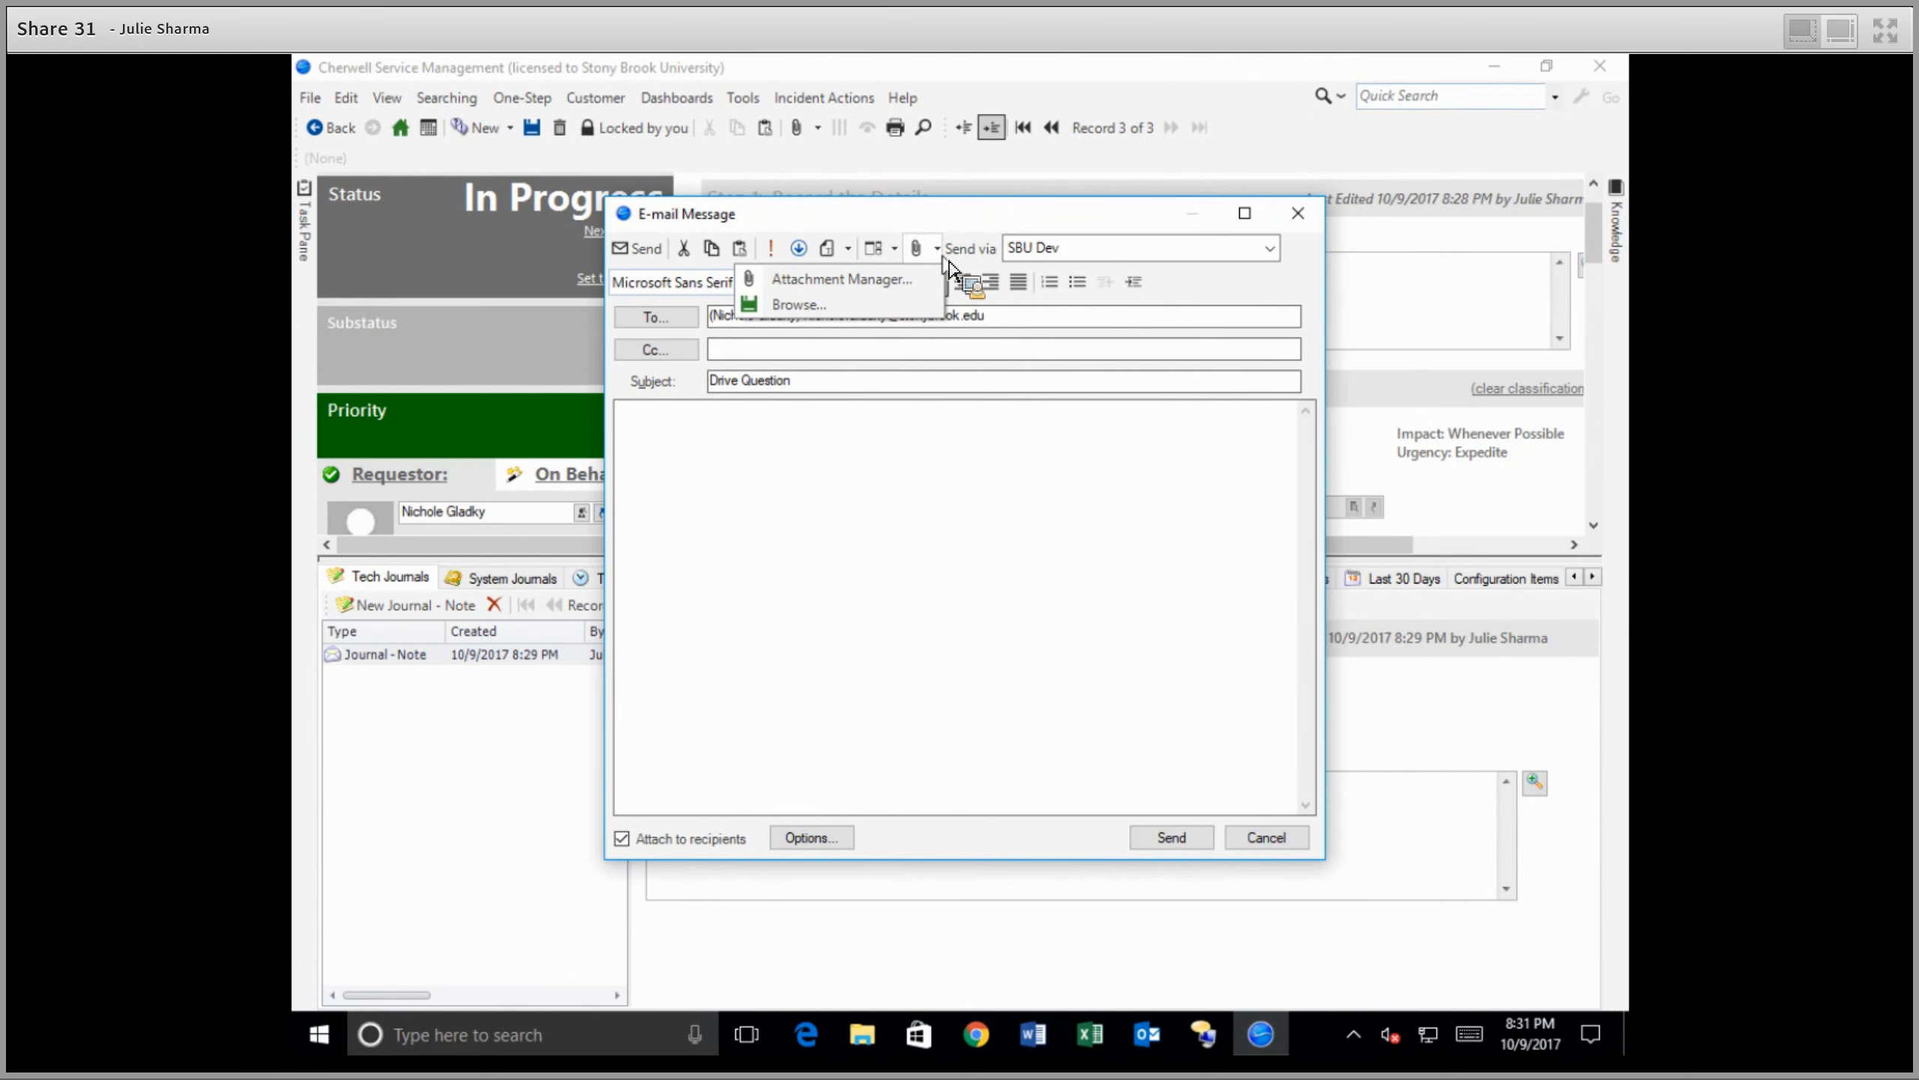
{"action": "left_click", "coordinate": [943, 503]}
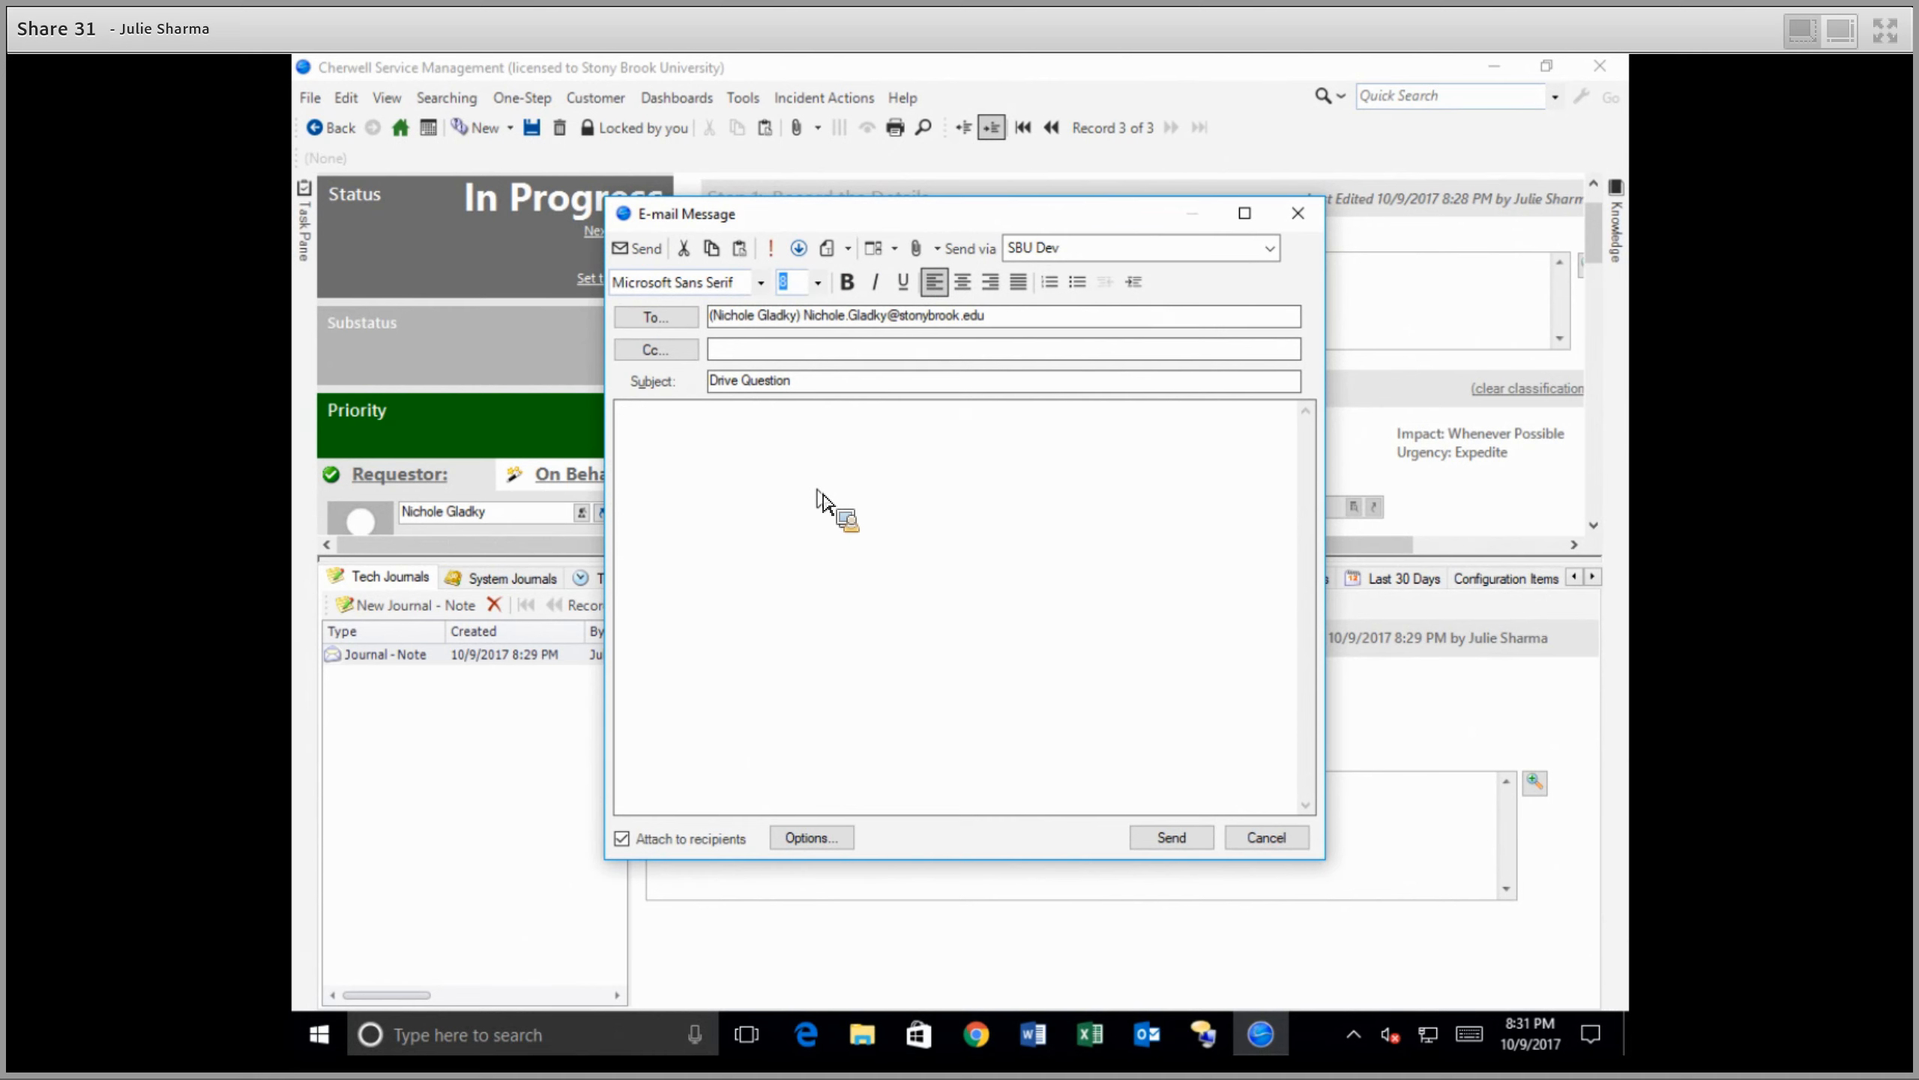
{"action": "type", "text": "tell me more"}
{"action": "left_click", "coordinate": [1168, 838]}
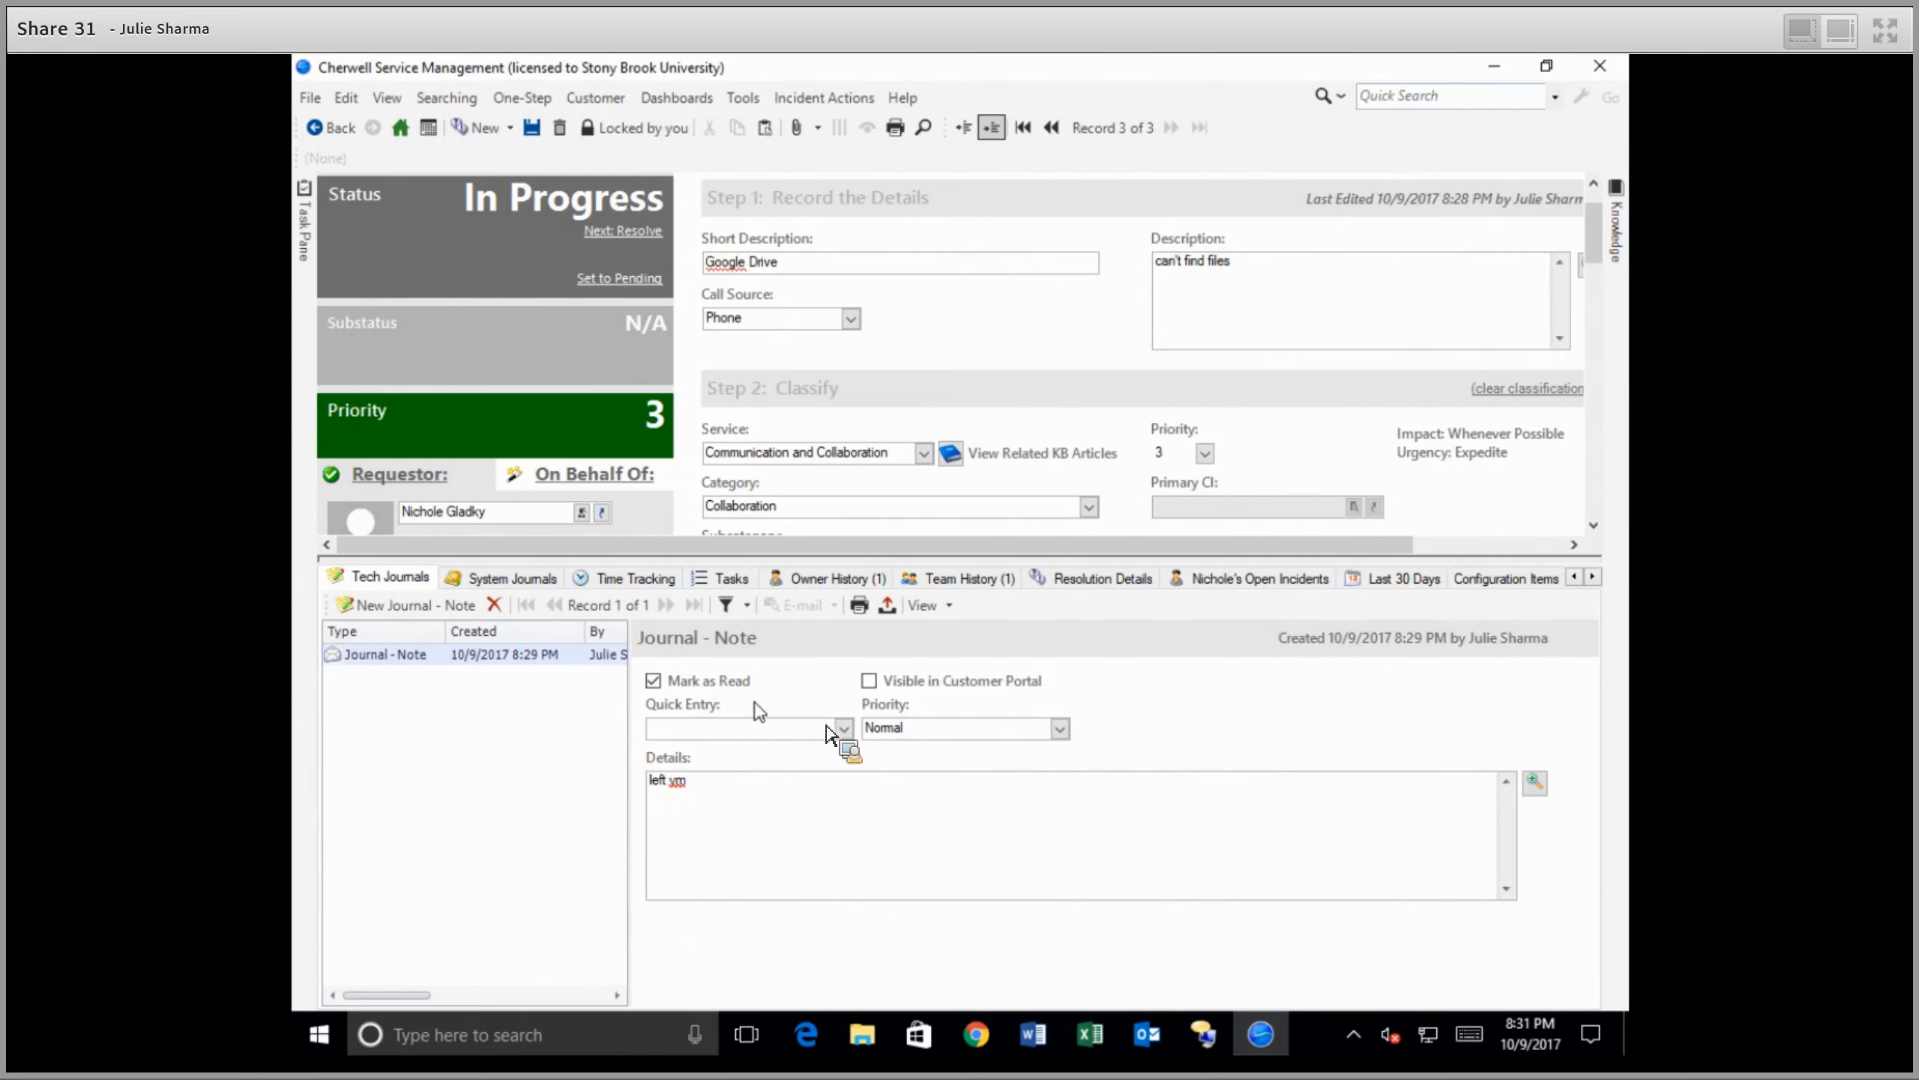
Step: Read the full details of the sent "Drive Question" e-mail in System Journals and return to the journal list
{"action": "left_click", "coordinate": [521, 587]}
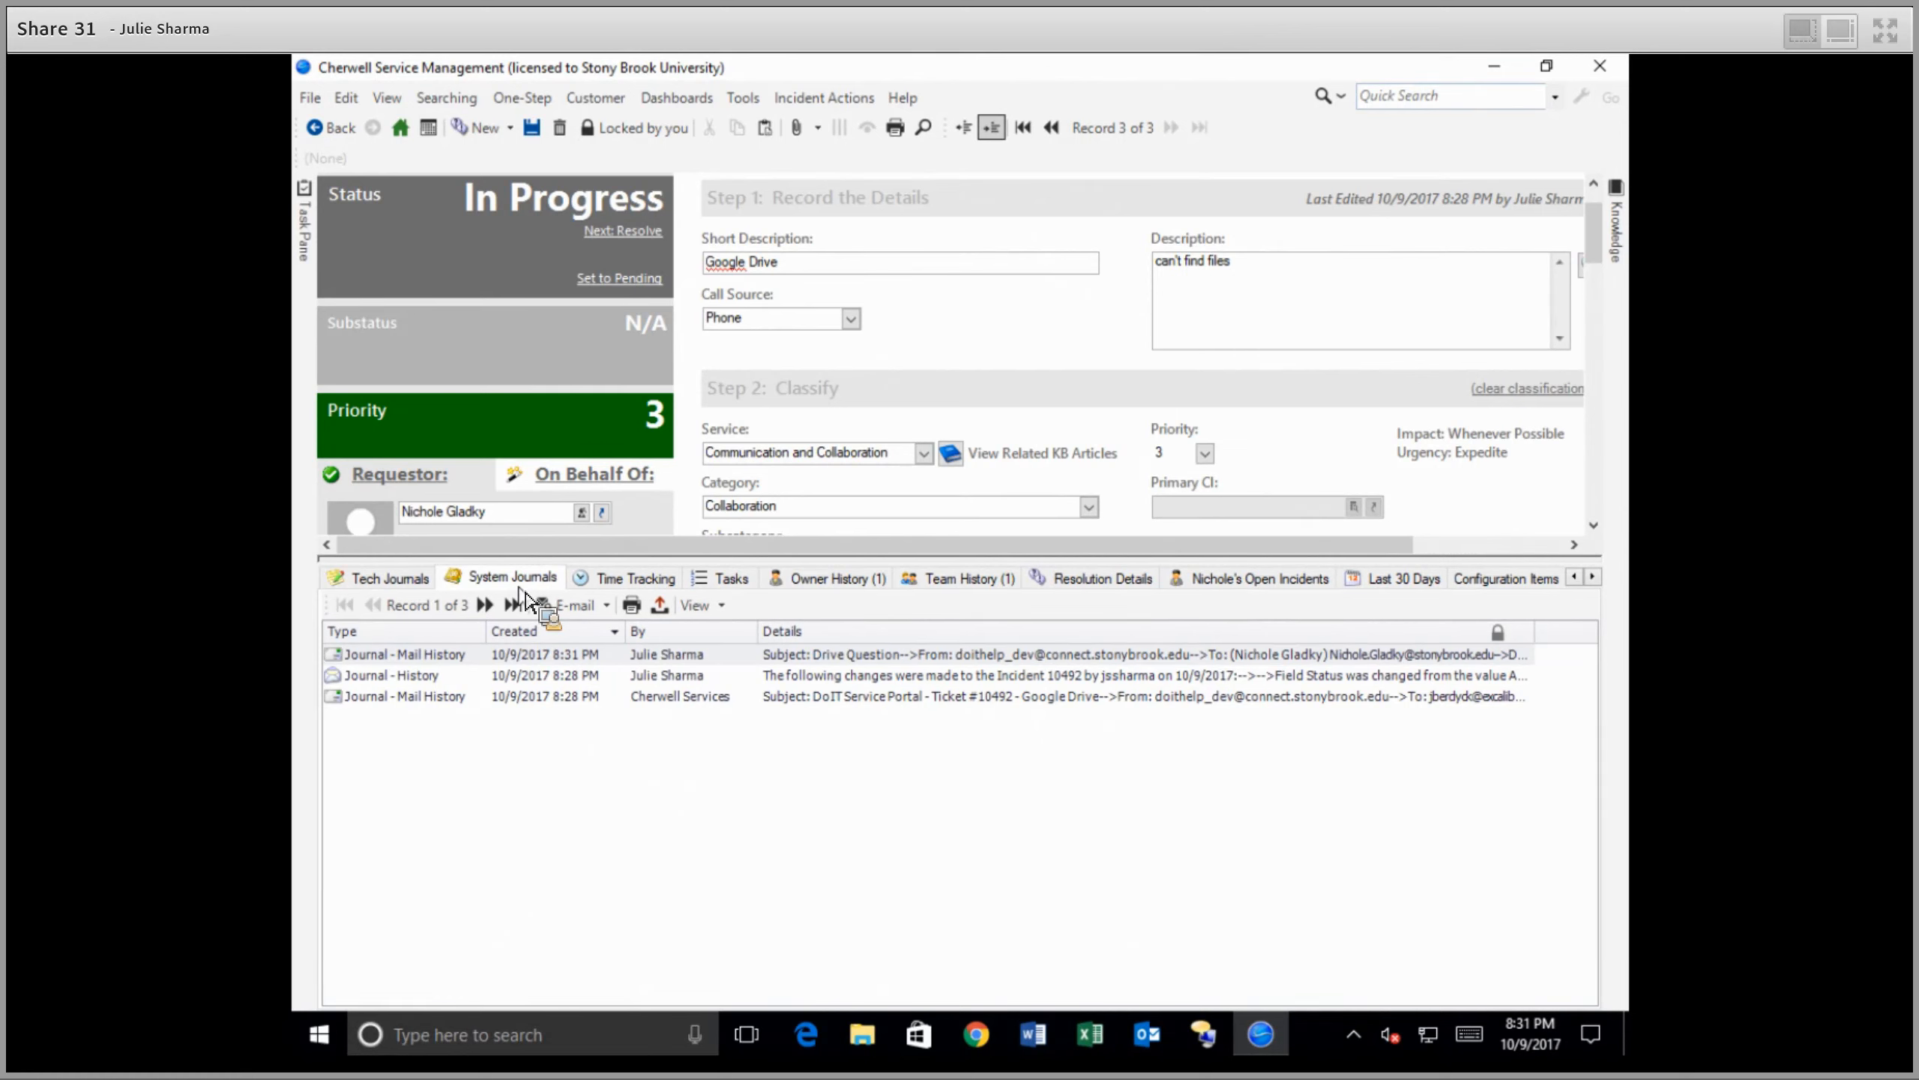
{"action": "left_click", "coordinate": [723, 607]}
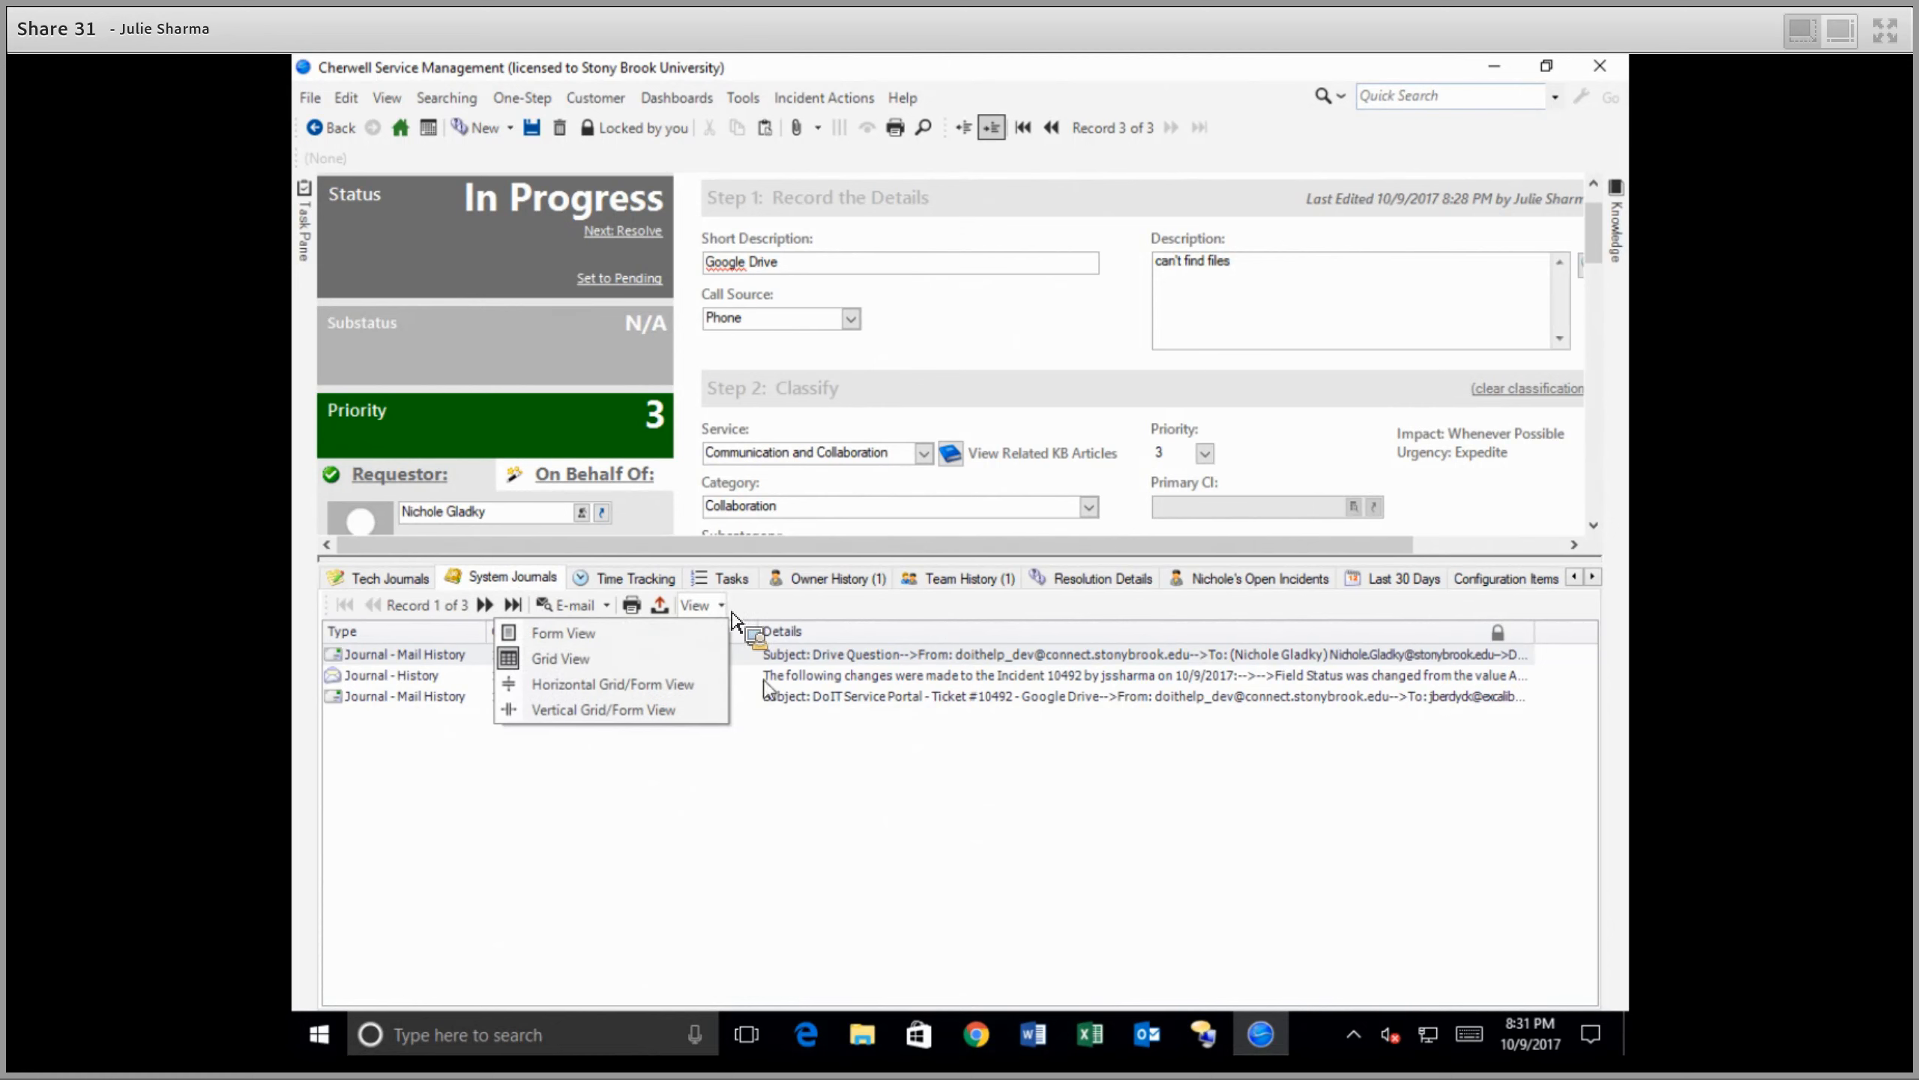
{"action": "left_click", "coordinate": [811, 779]}
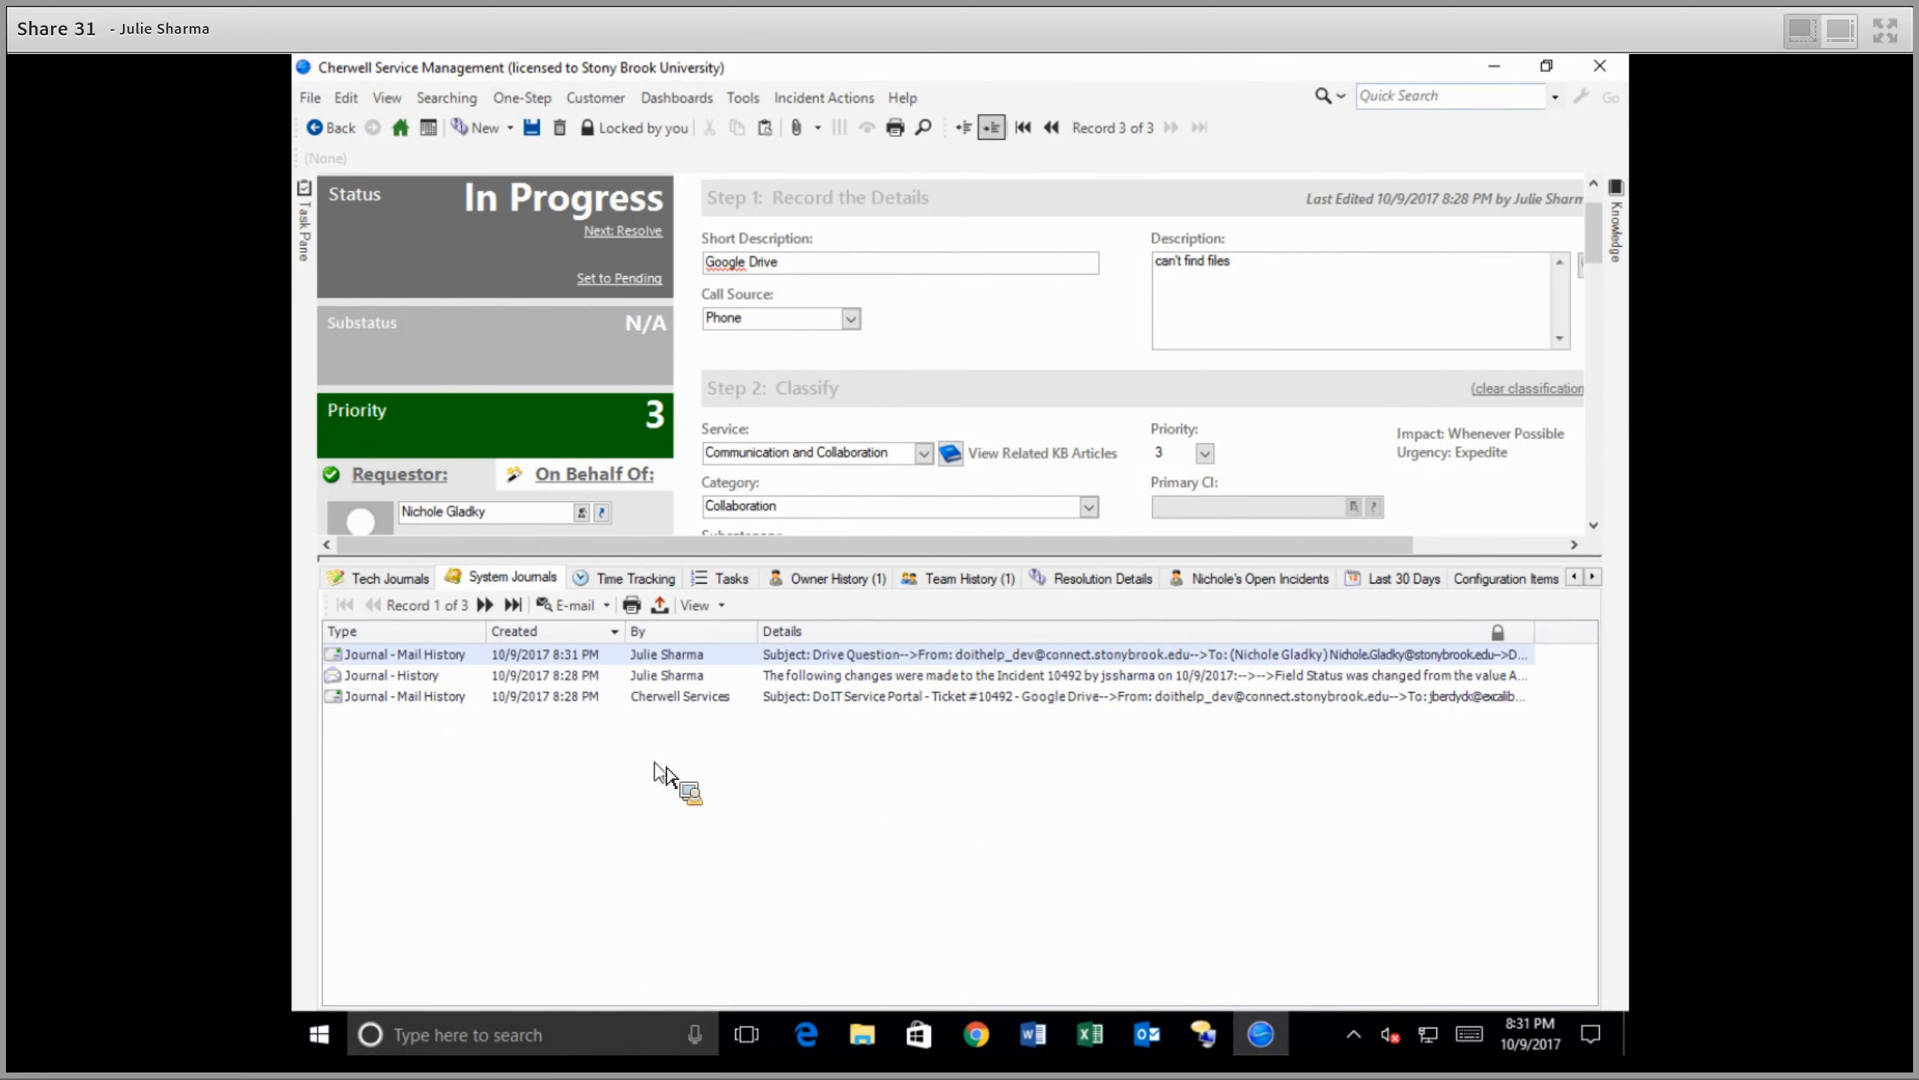
{"action": "double_click", "coordinate": [791, 660]}
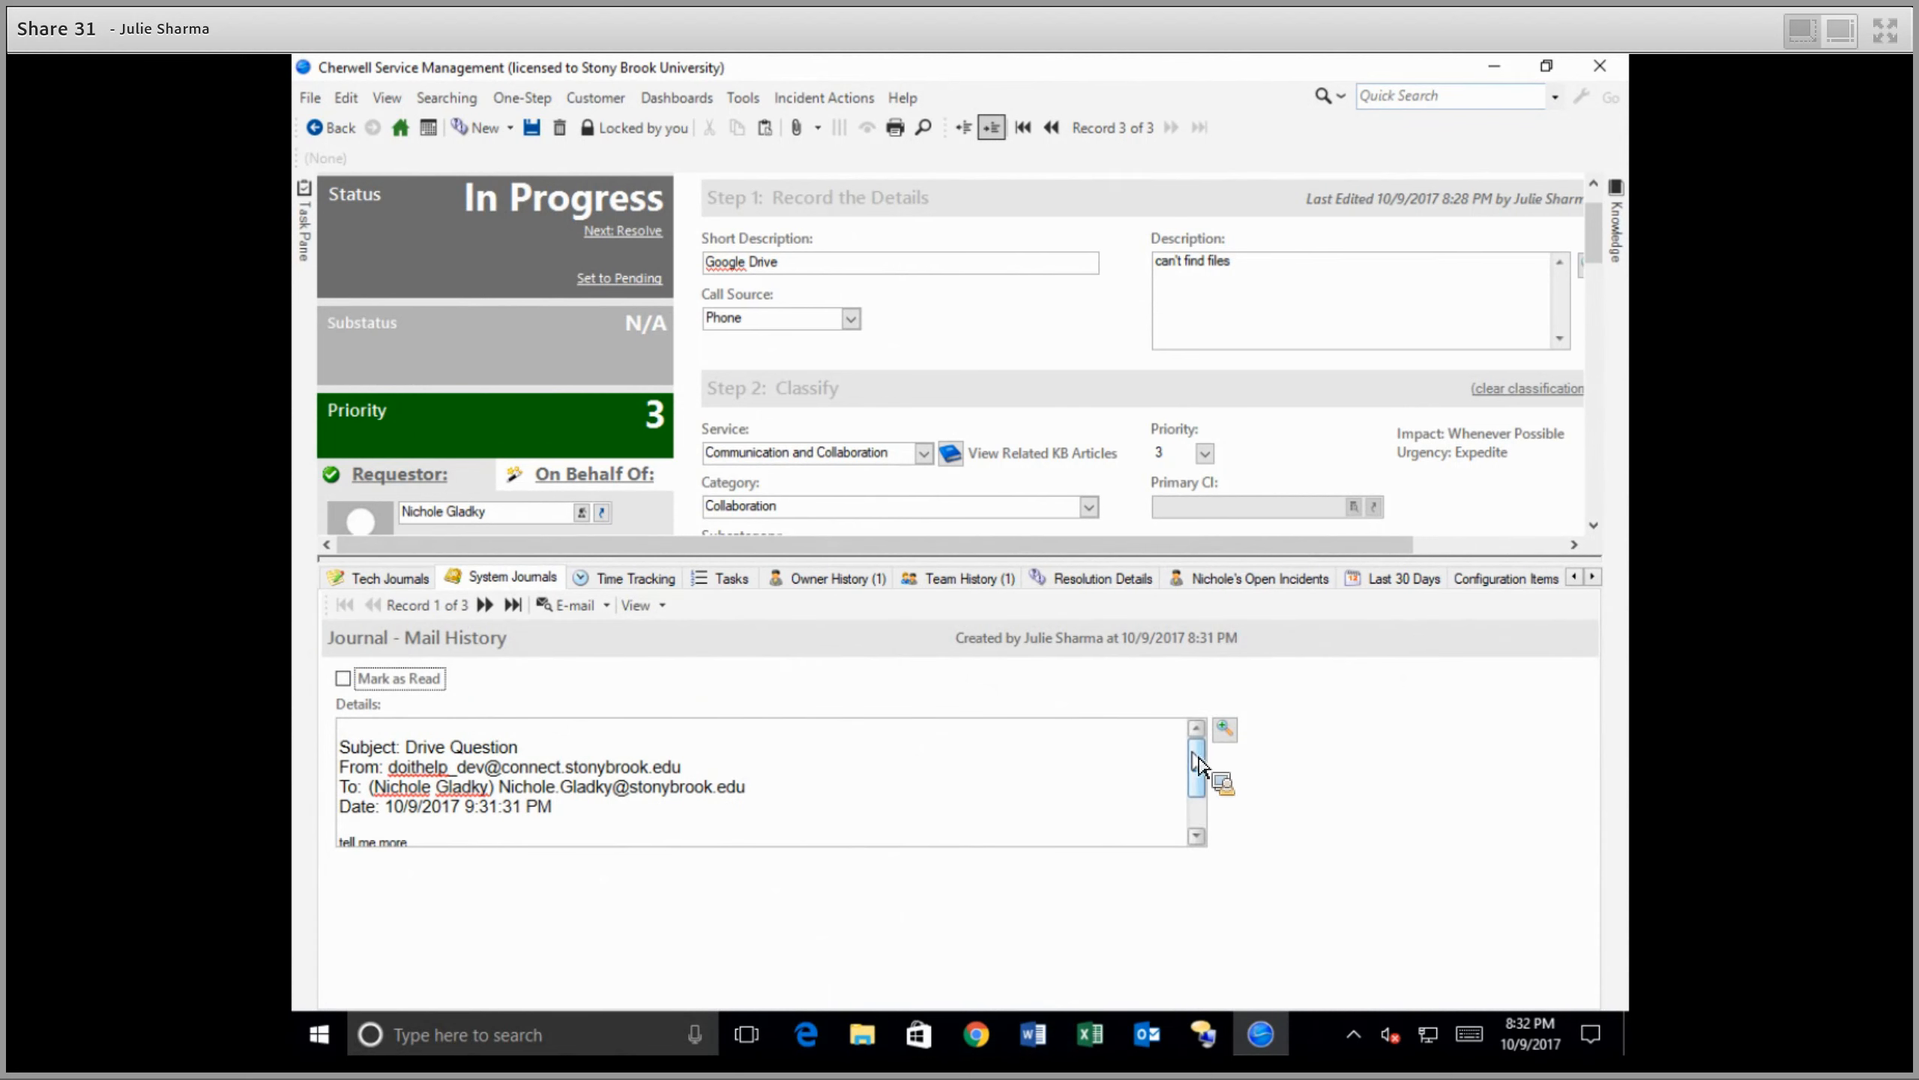
{"action": "scroll", "coordinate": [1200, 787], "scroll_direction": "down", "scroll_amount": 2}
{"action": "mouse_move", "coordinate": [1200, 787]}
{"action": "left_mouse_down"}
{"action": "mouse_move", "coordinate": [1202, 760]}
{"action": "mouse_move", "coordinate": [1195, 802]}
{"action": "left_mouse_up"}
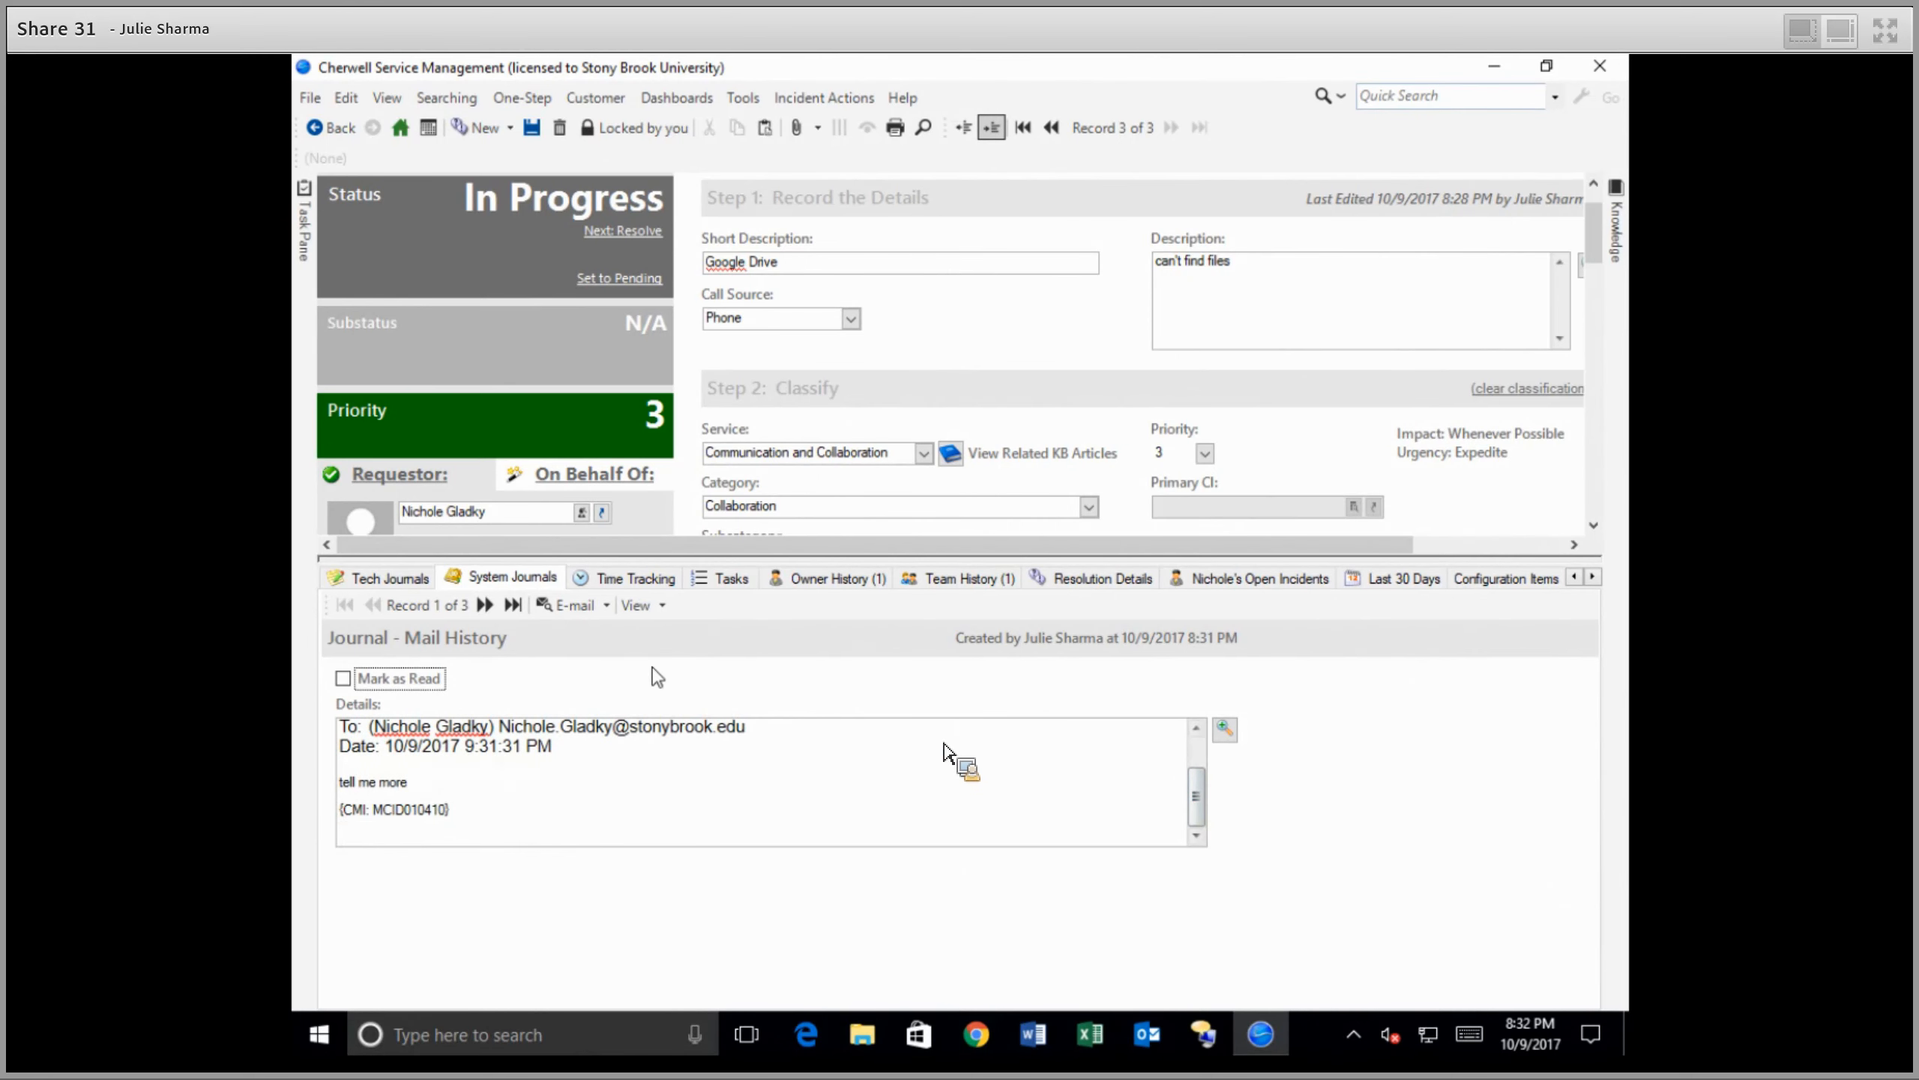
{"action": "left_click", "coordinate": [636, 608]}
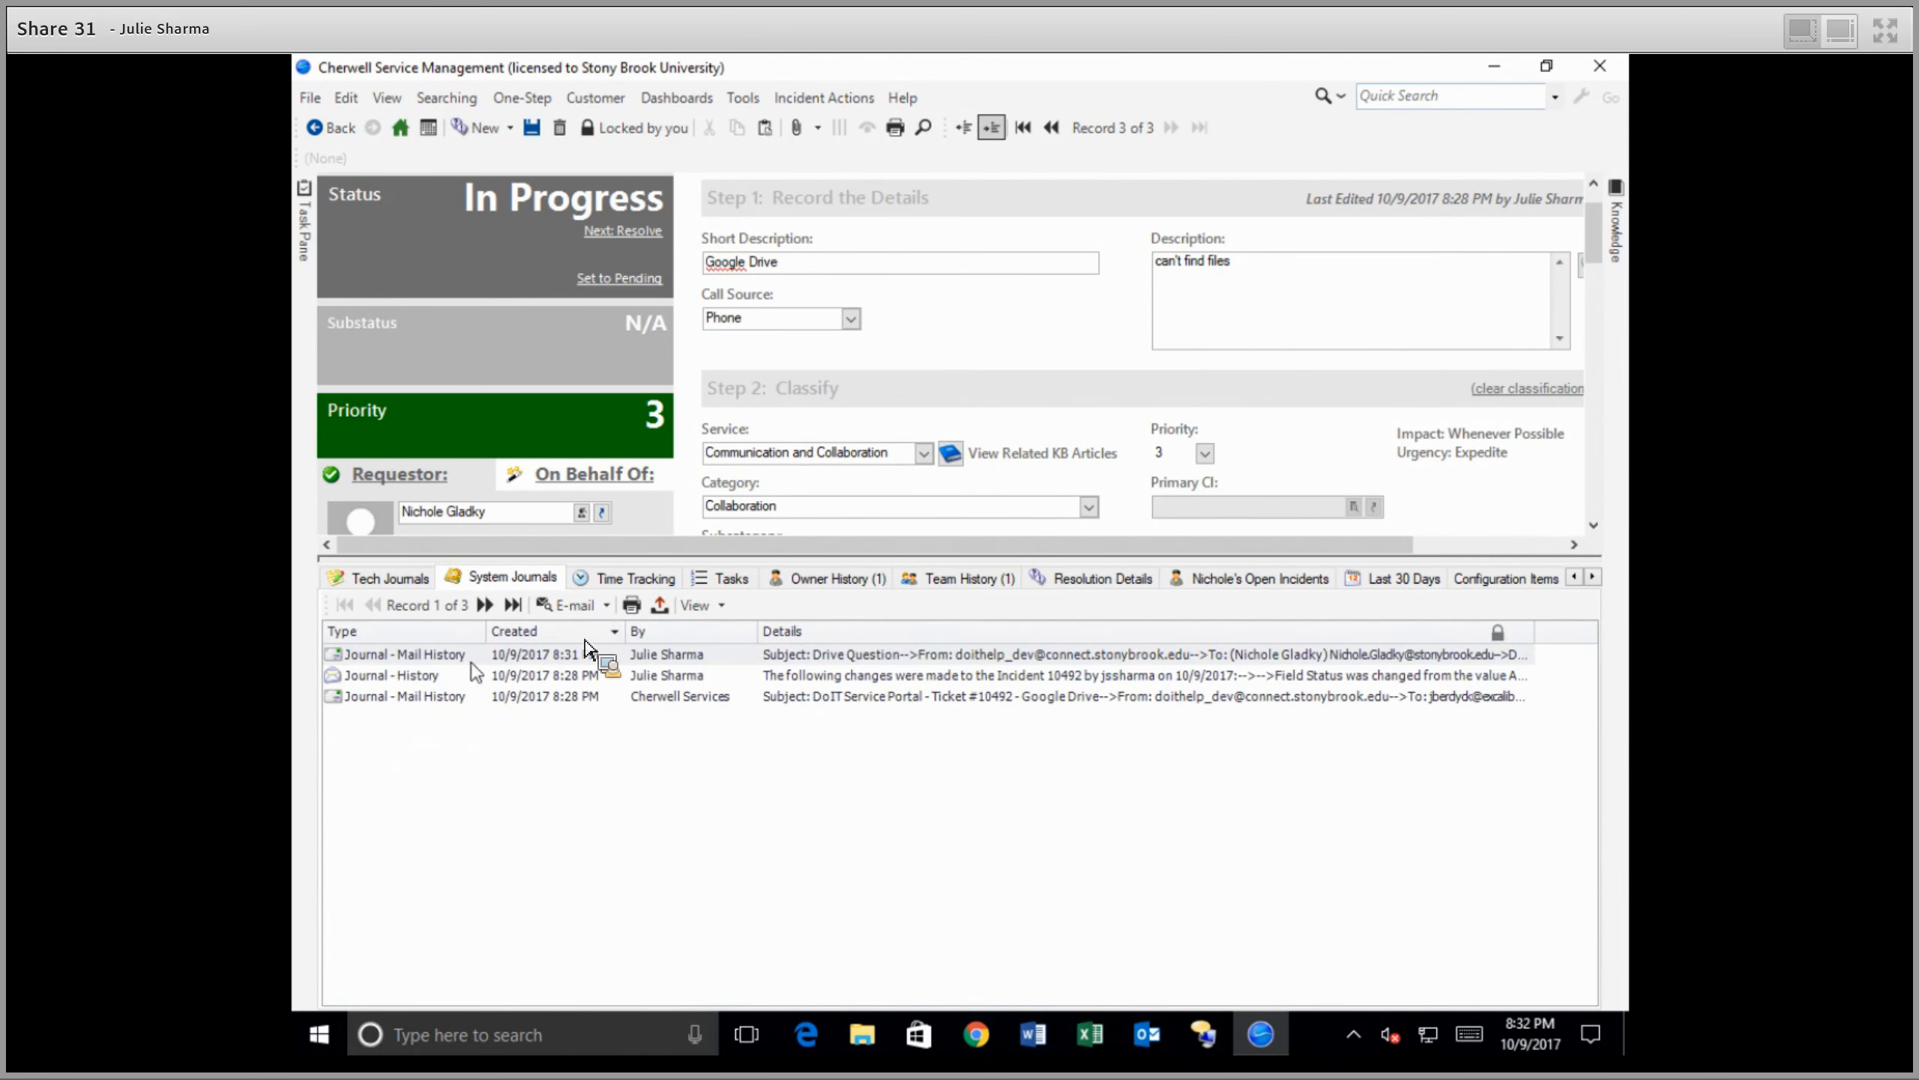
Step: Start a reply to all for the "Drive Question" mail history entry and abandon the draft
{"action": "left_click", "coordinate": [428, 658]}
{"action": "left_click_drag", "start_coordinate": [429, 660], "coordinate": [610, 622]}
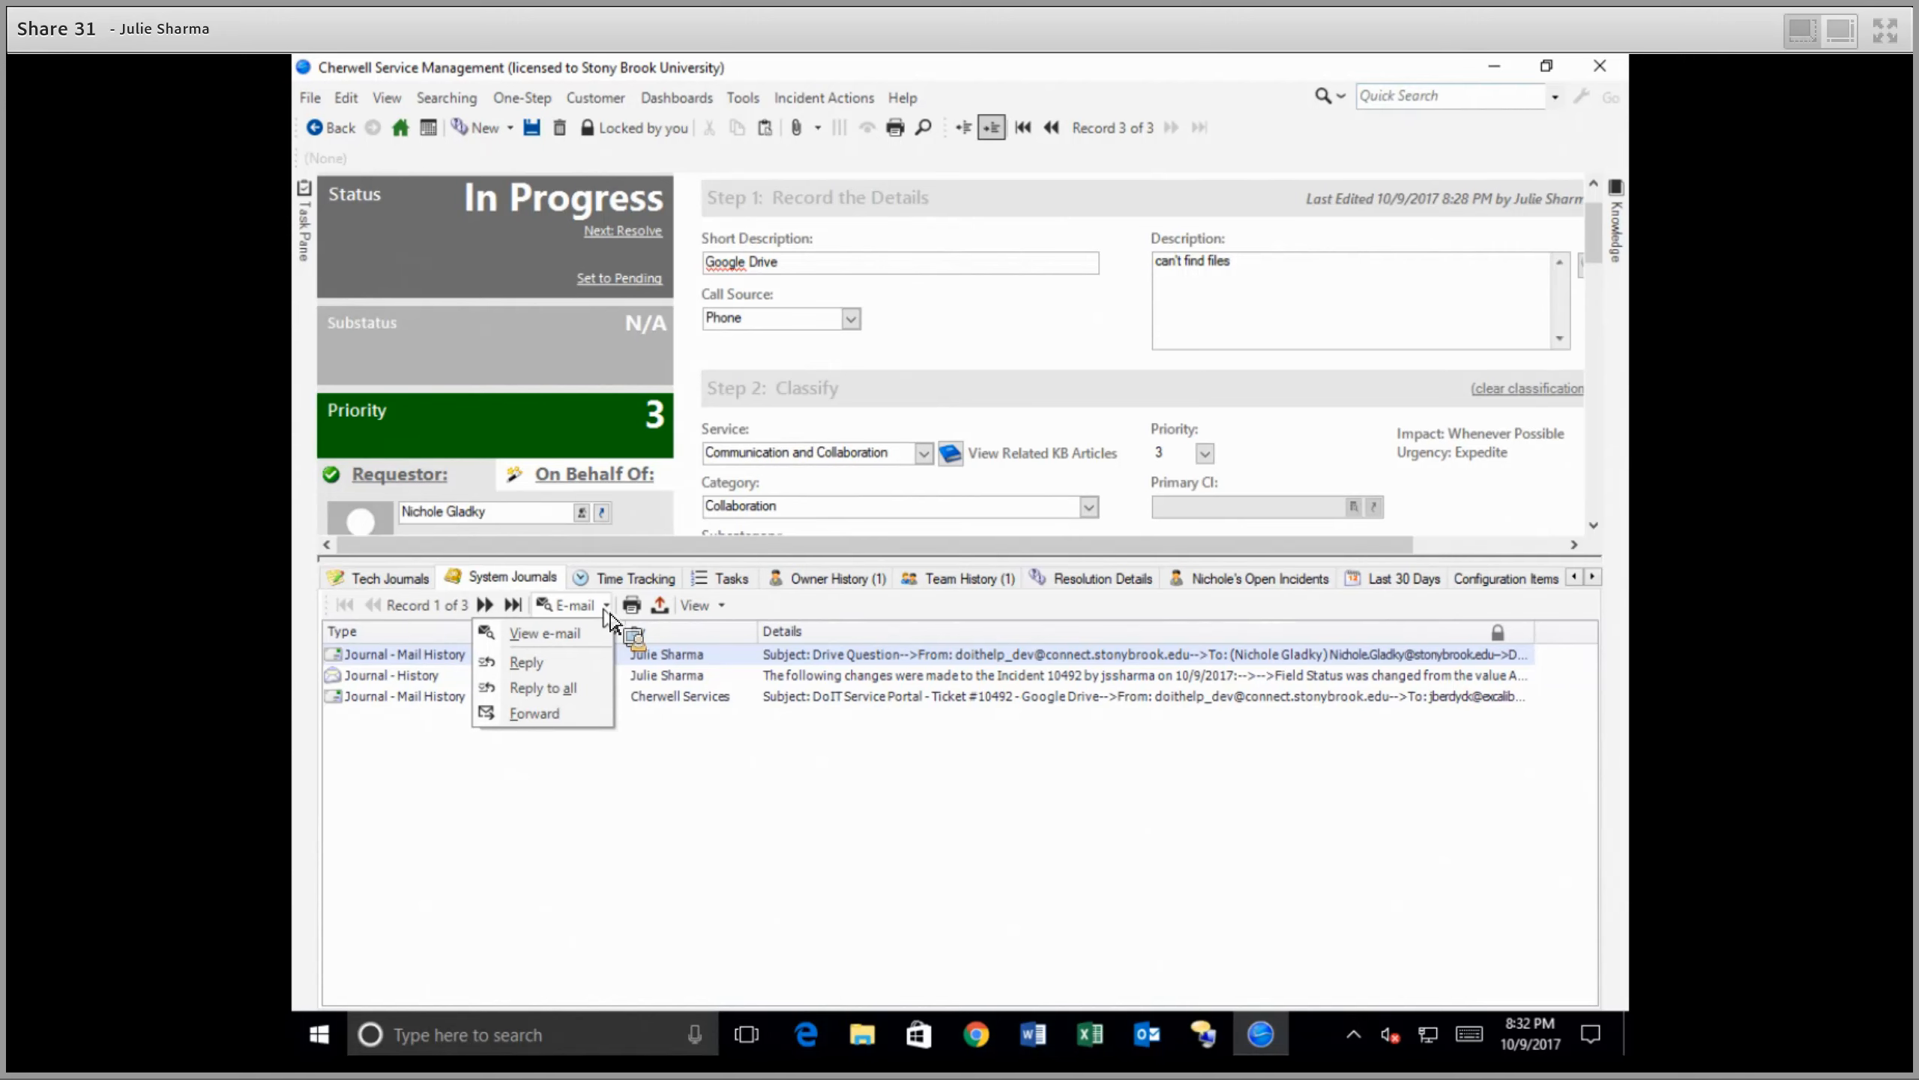
{"action": "left_click_drag", "start_coordinate": [610, 621], "coordinate": [585, 702]}
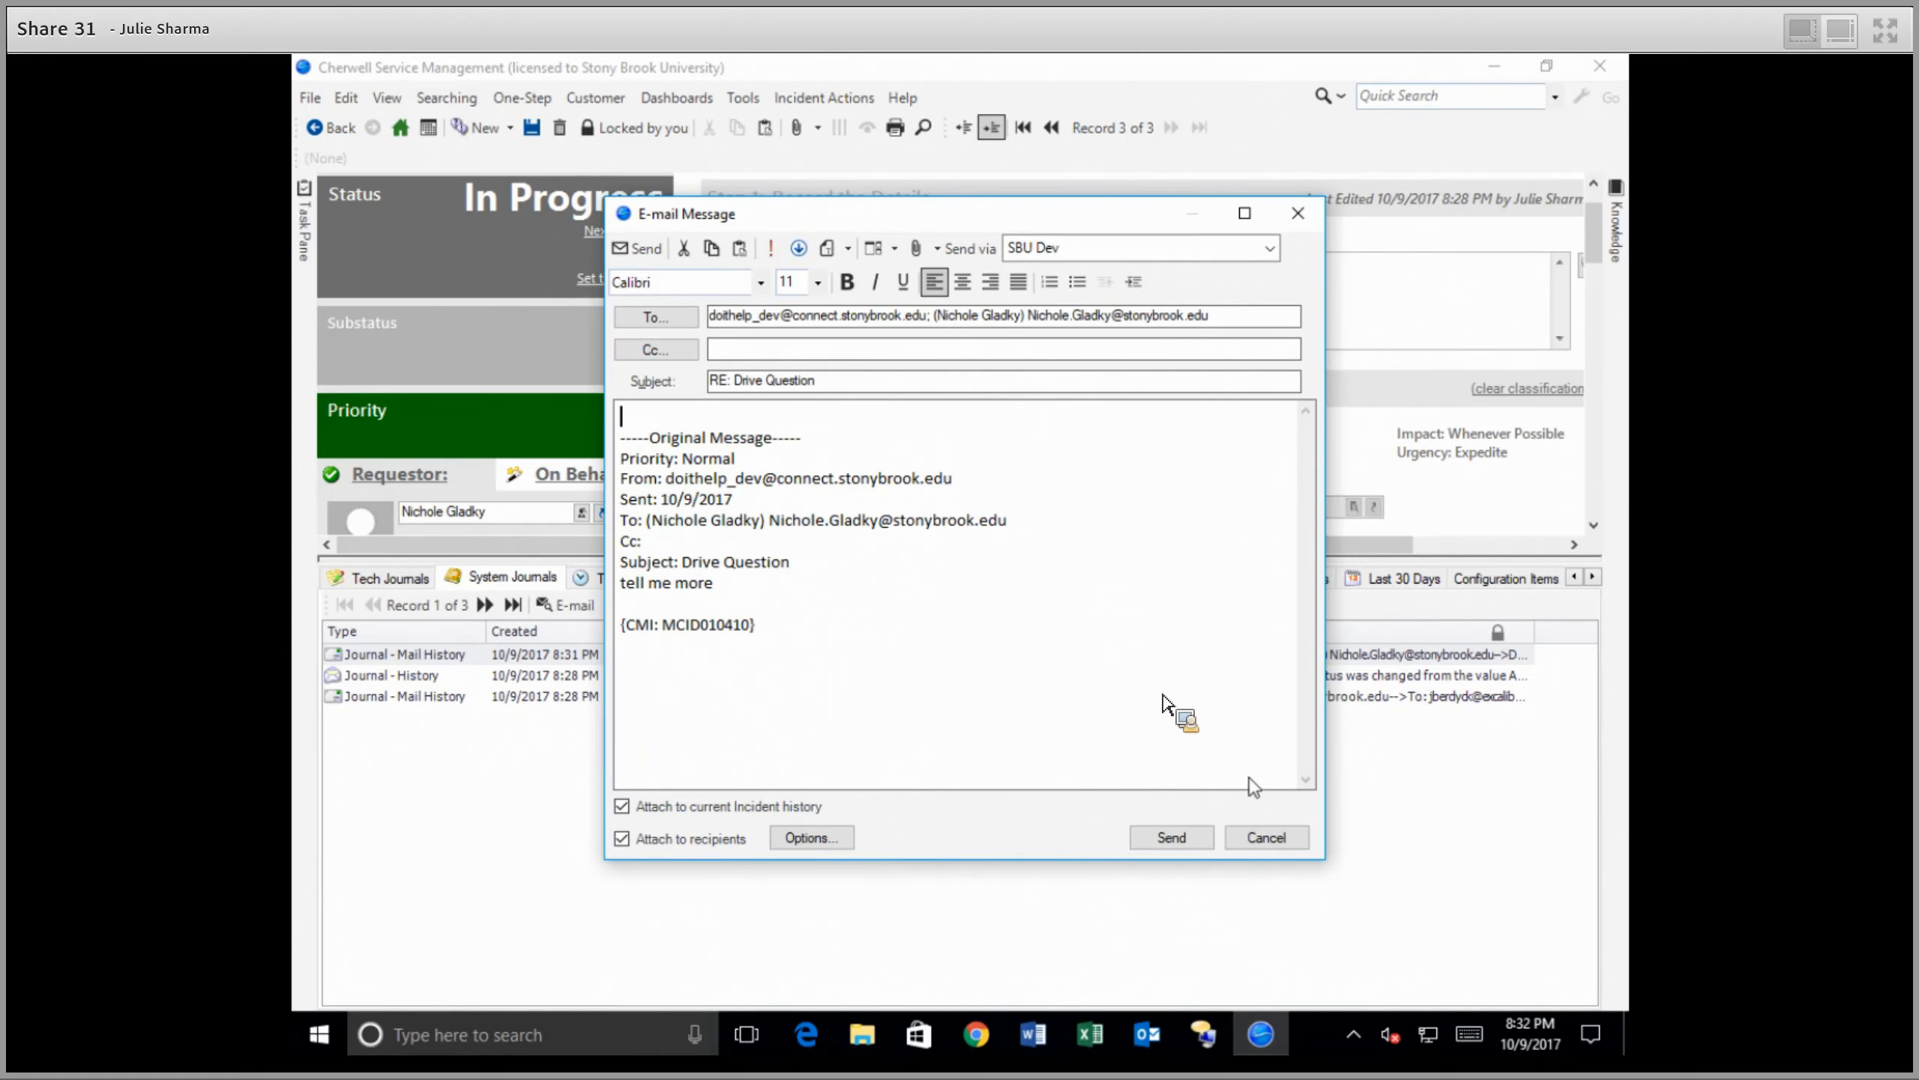
{"action": "left_click", "coordinate": [1257, 841]}
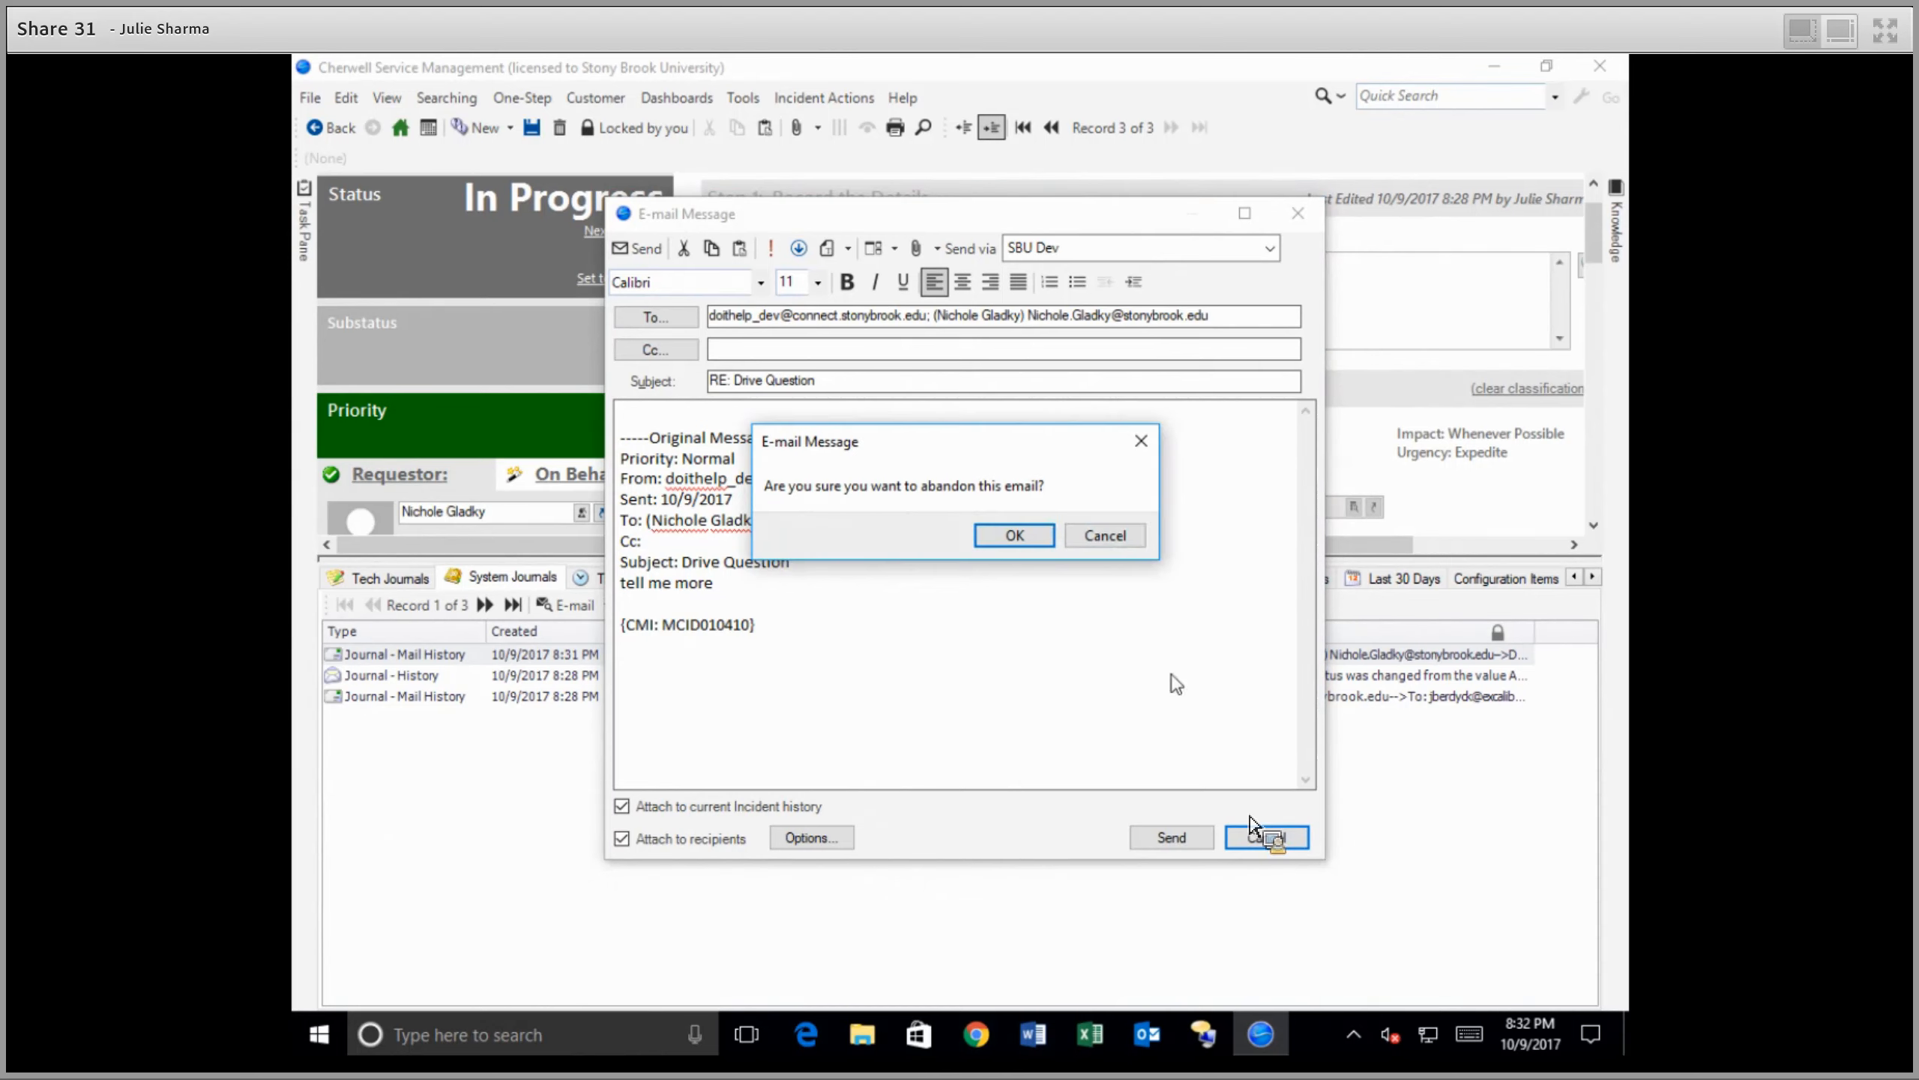
{"action": "left_click", "coordinate": [1016, 538]}
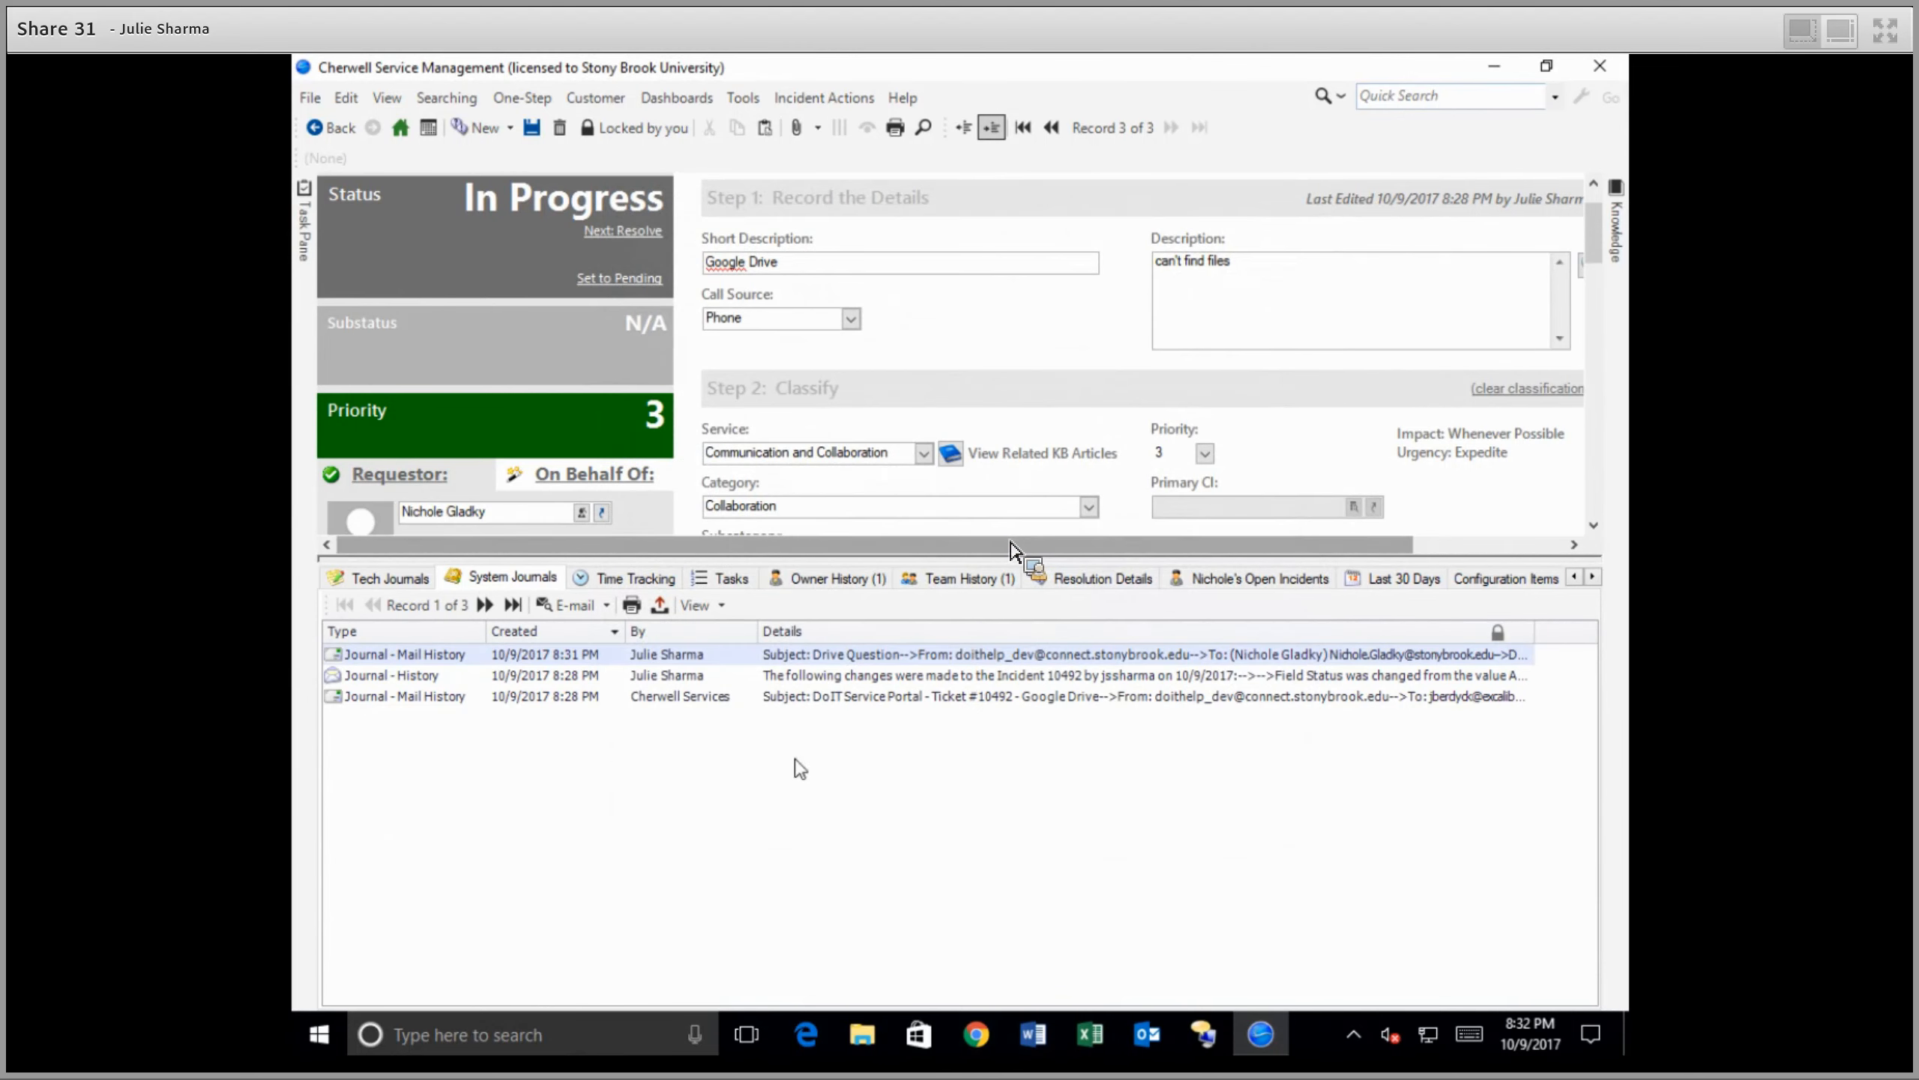
Step: Add a time tracking record with activity "email", details "email", 30 minutes spent and completion date 10/9/2017
{"action": "left_click", "coordinate": [634, 582]}
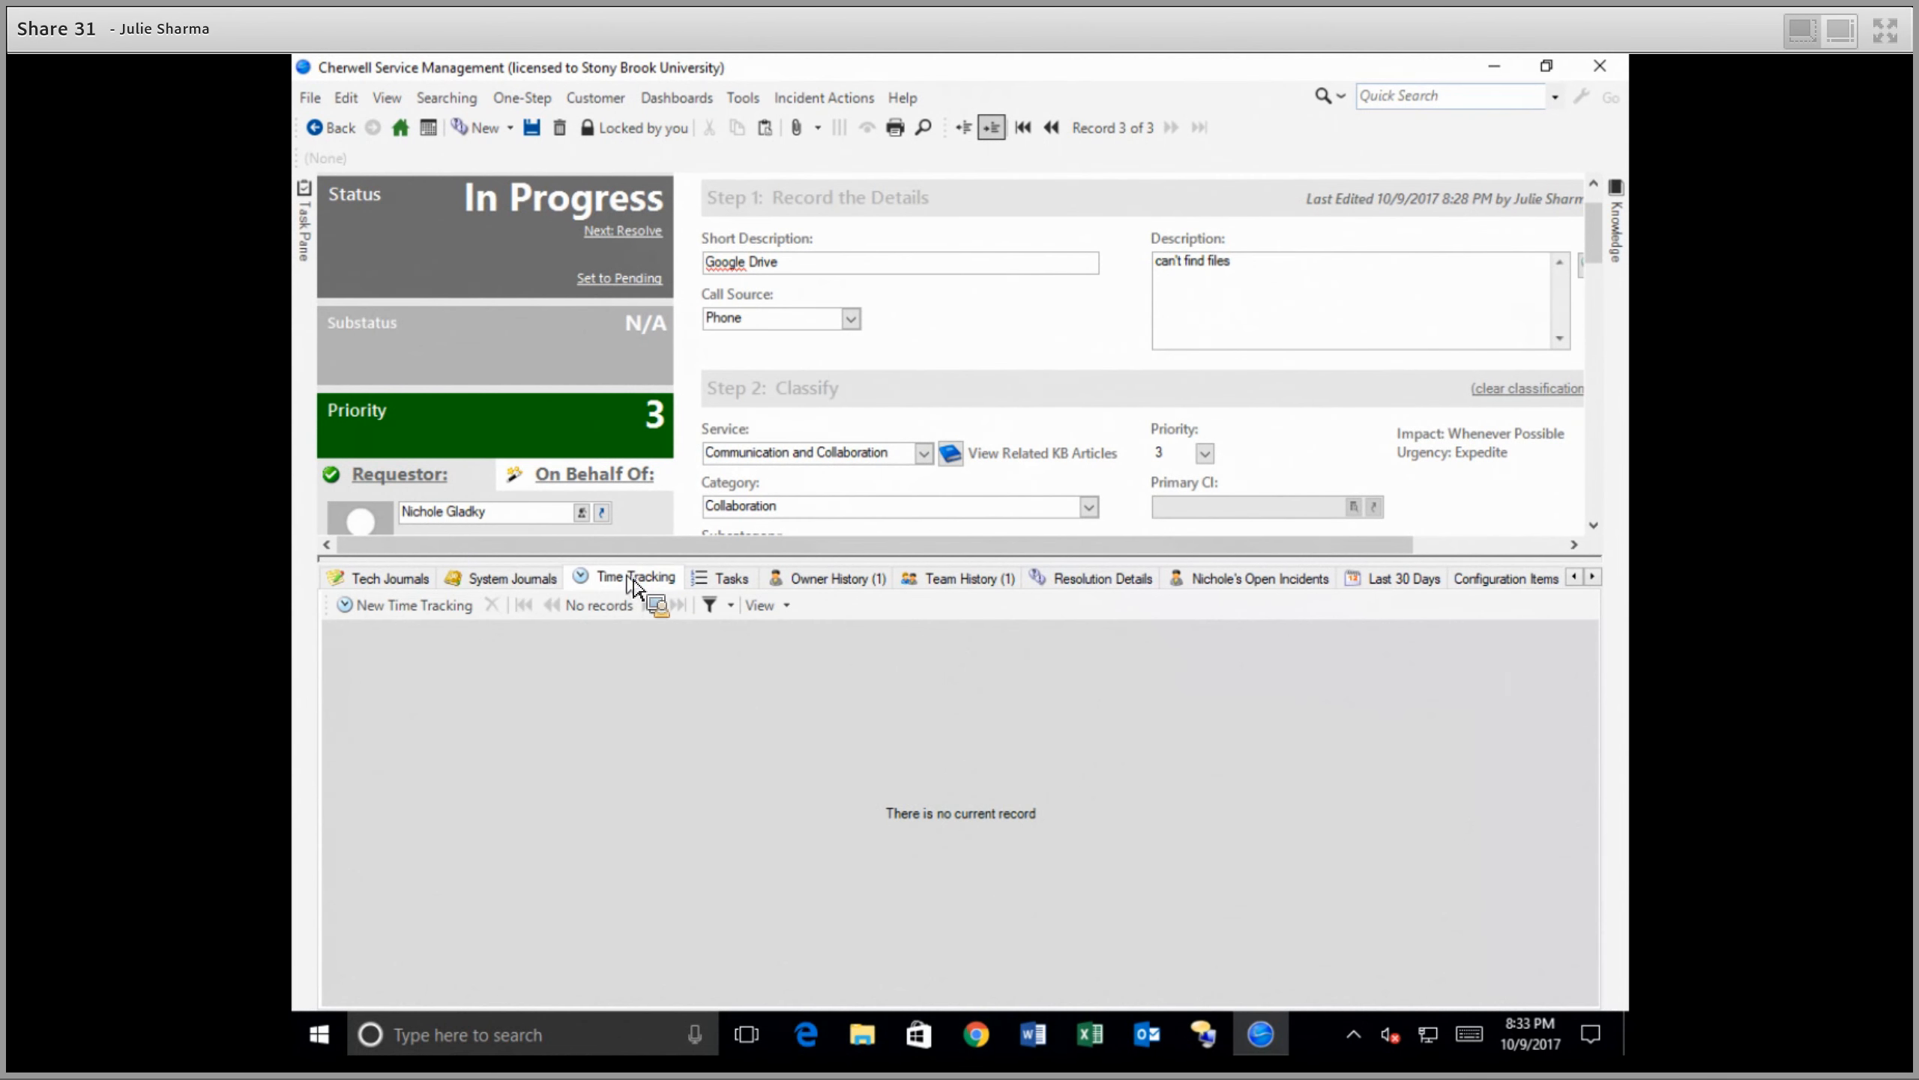
{"action": "left_click", "coordinate": [372, 609]}
{"action": "type", "text": "ema"}
{"action": "left_click", "coordinate": [550, 787]}
{"action": "type", "text": "email"}
{"action": "left_click", "coordinate": [834, 703]}
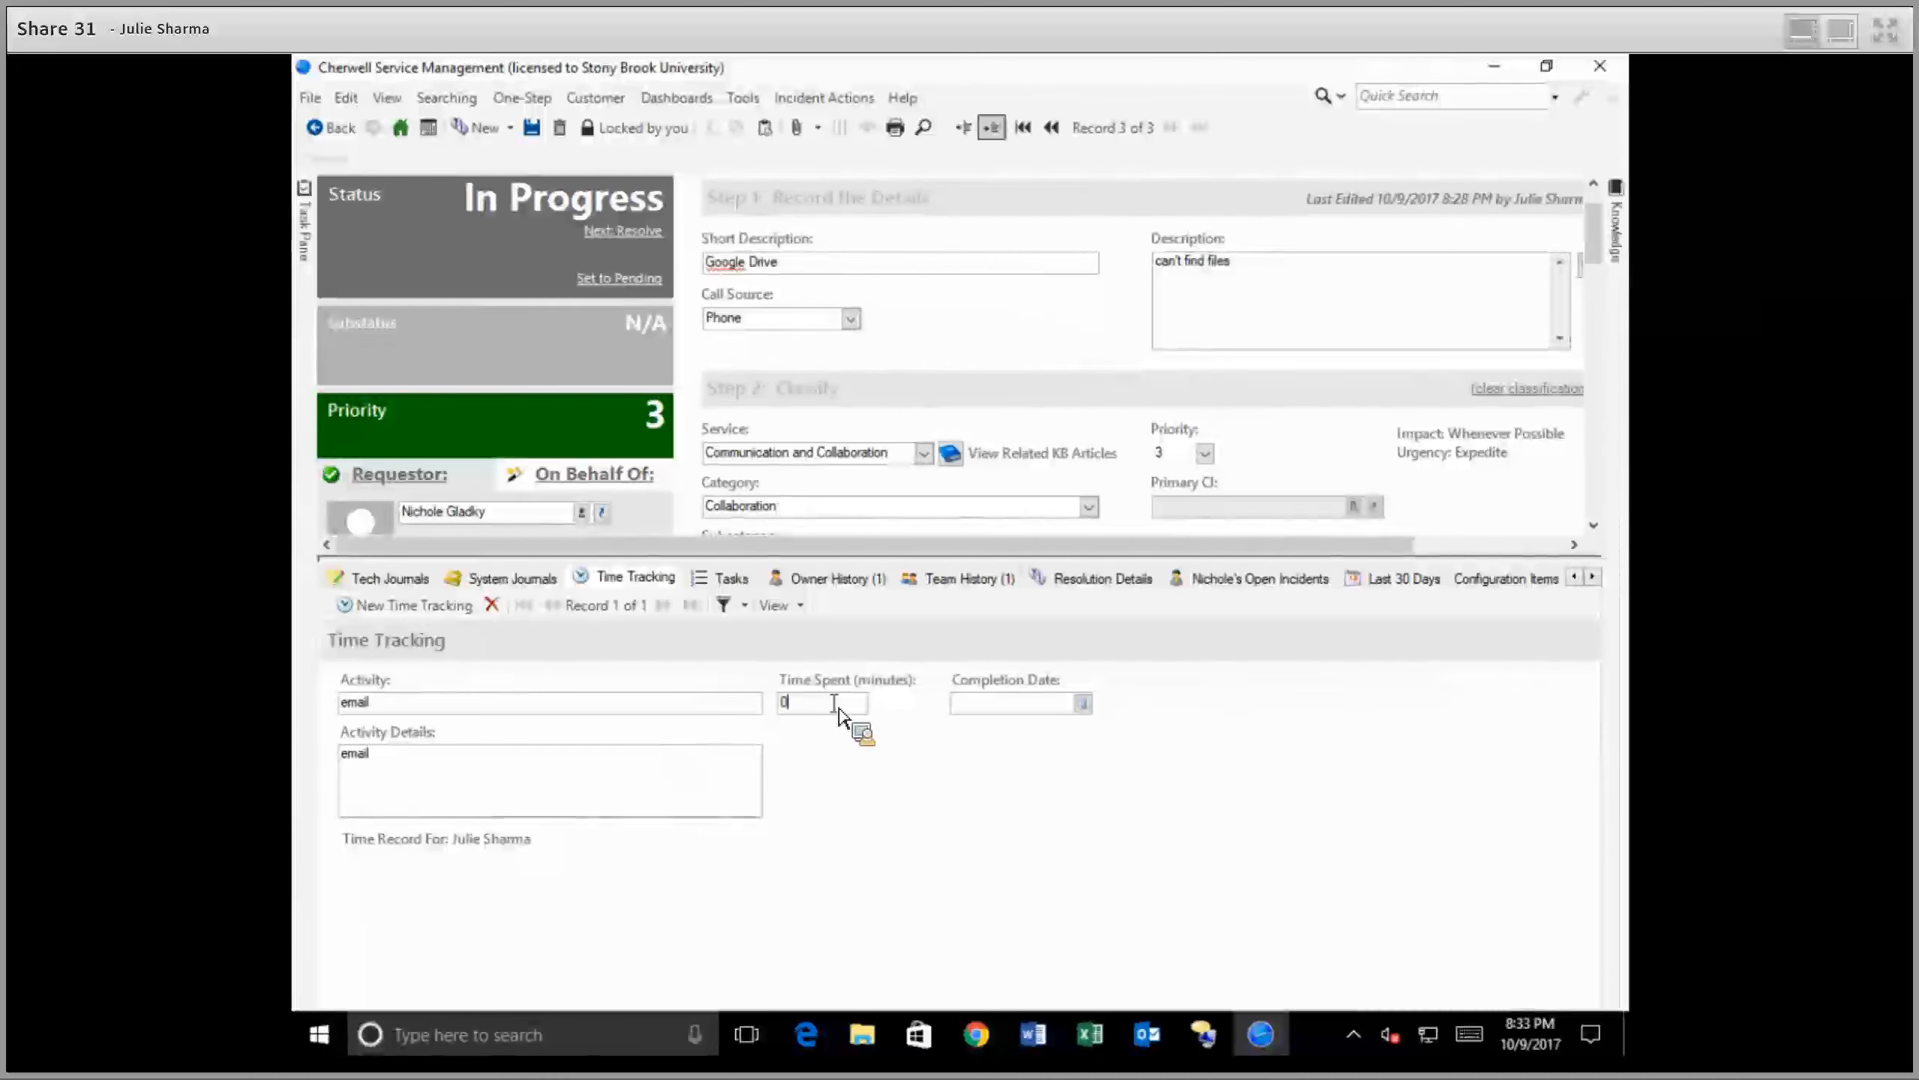
{"action": "type", "text": "30"}
{"action": "left_click", "coordinate": [1082, 704]}
{"action": "left_click", "coordinate": [1013, 817]}
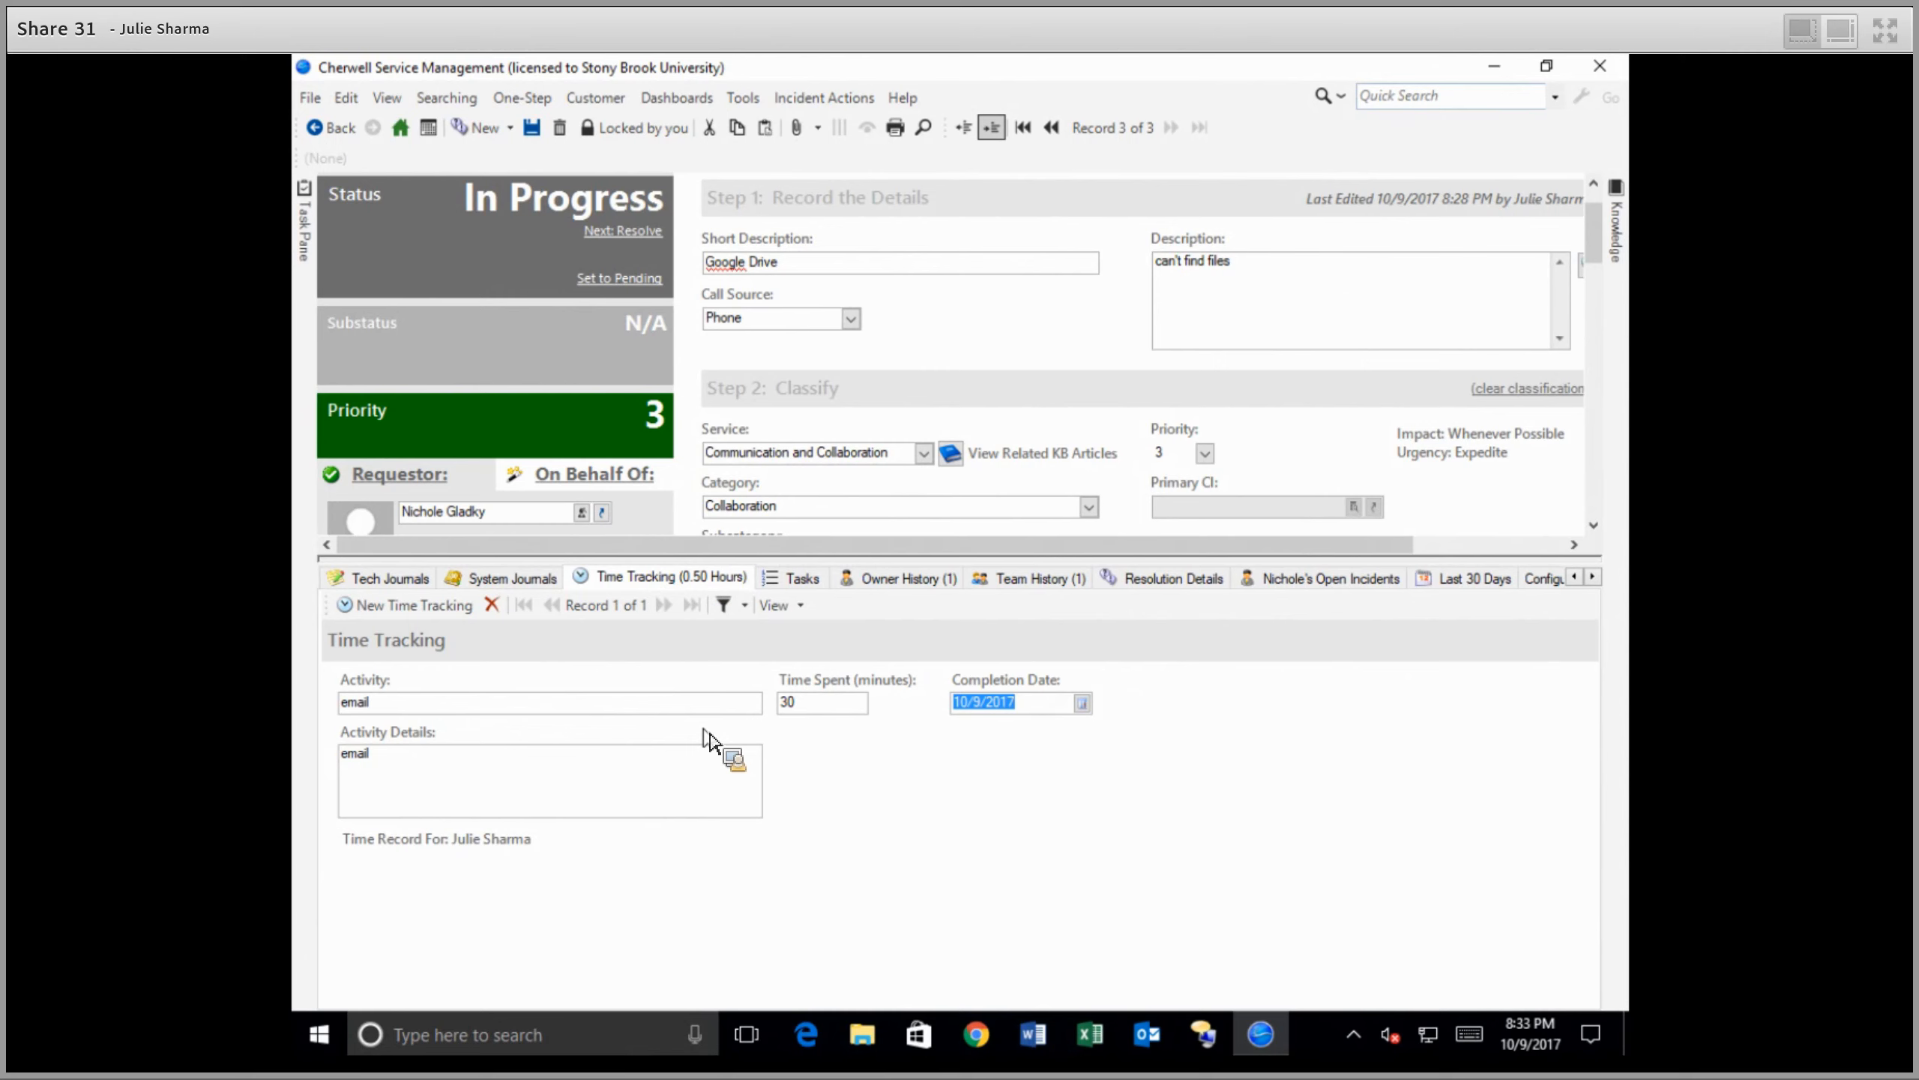
Step: Show the time tracking records in Horizontal Grid/Form View
{"action": "left_click", "coordinate": [802, 609]}
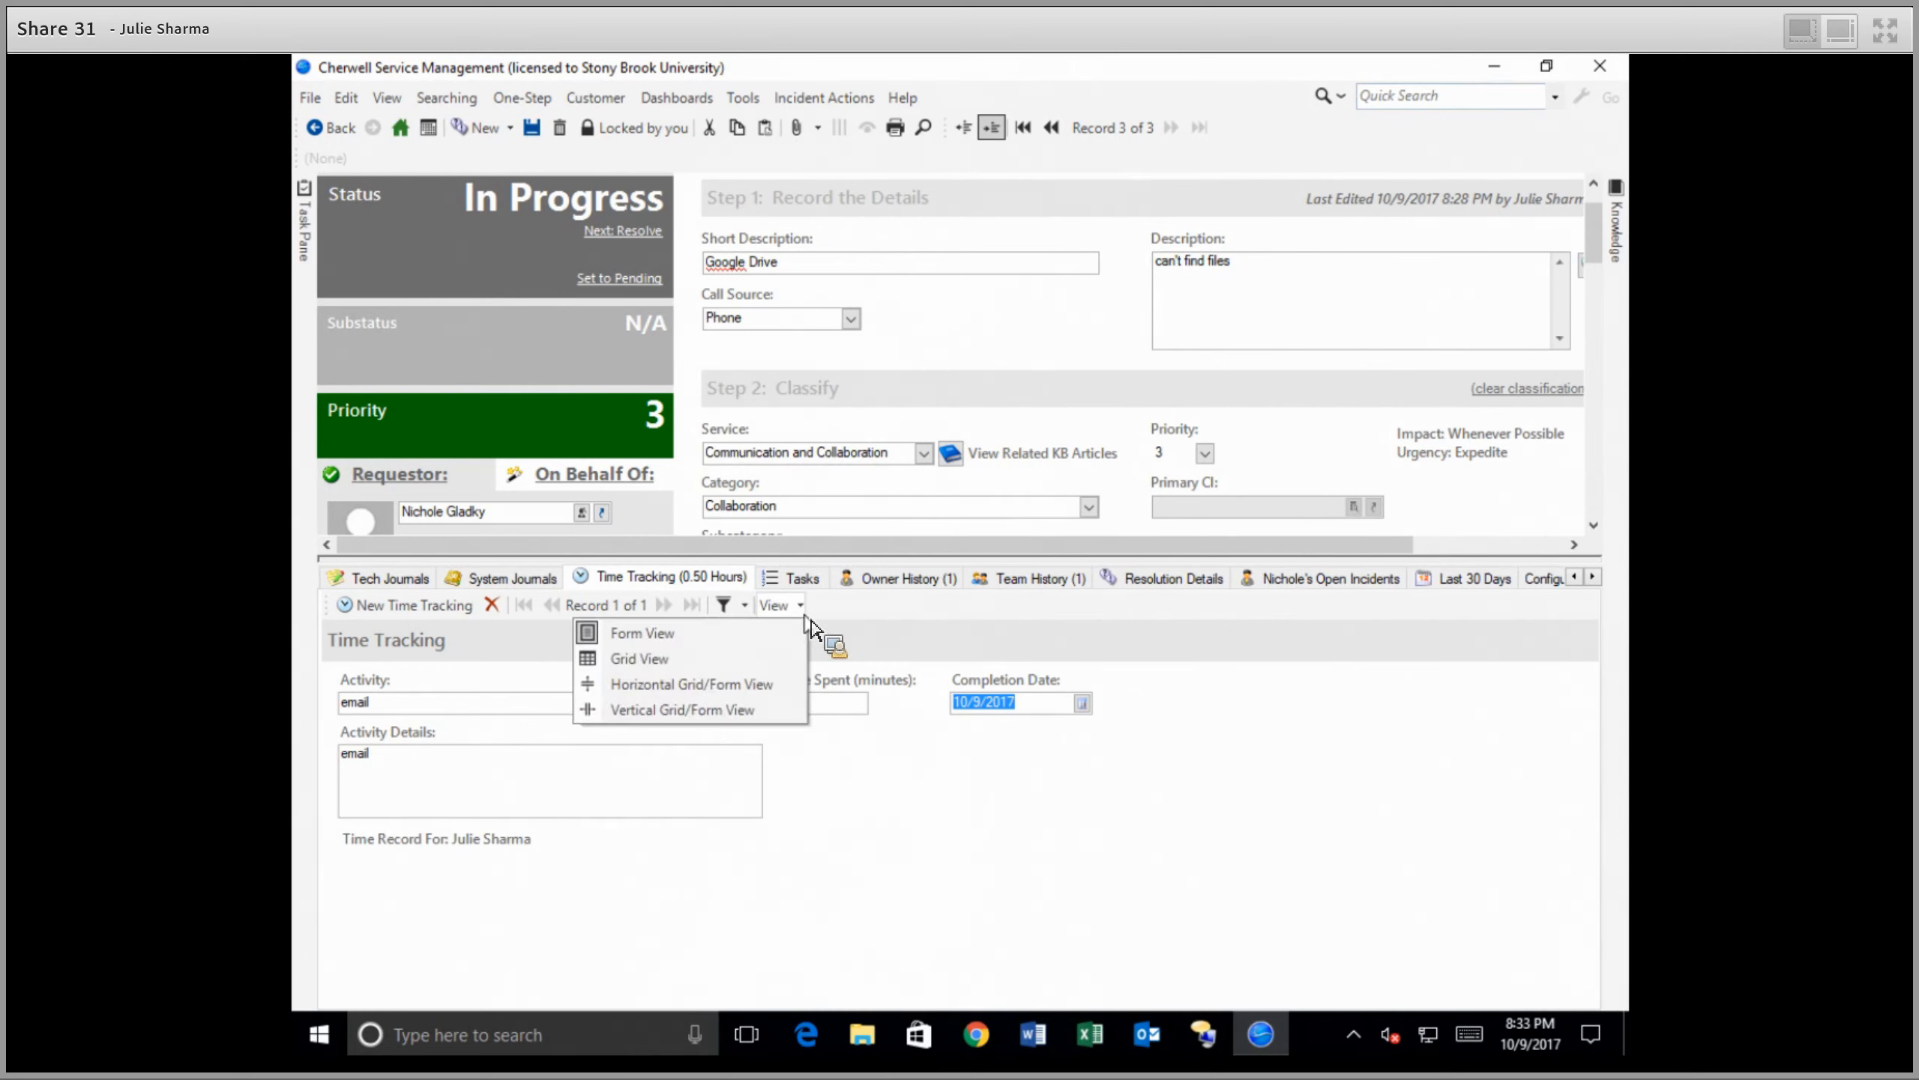
{"action": "left_click", "coordinate": [714, 688]}
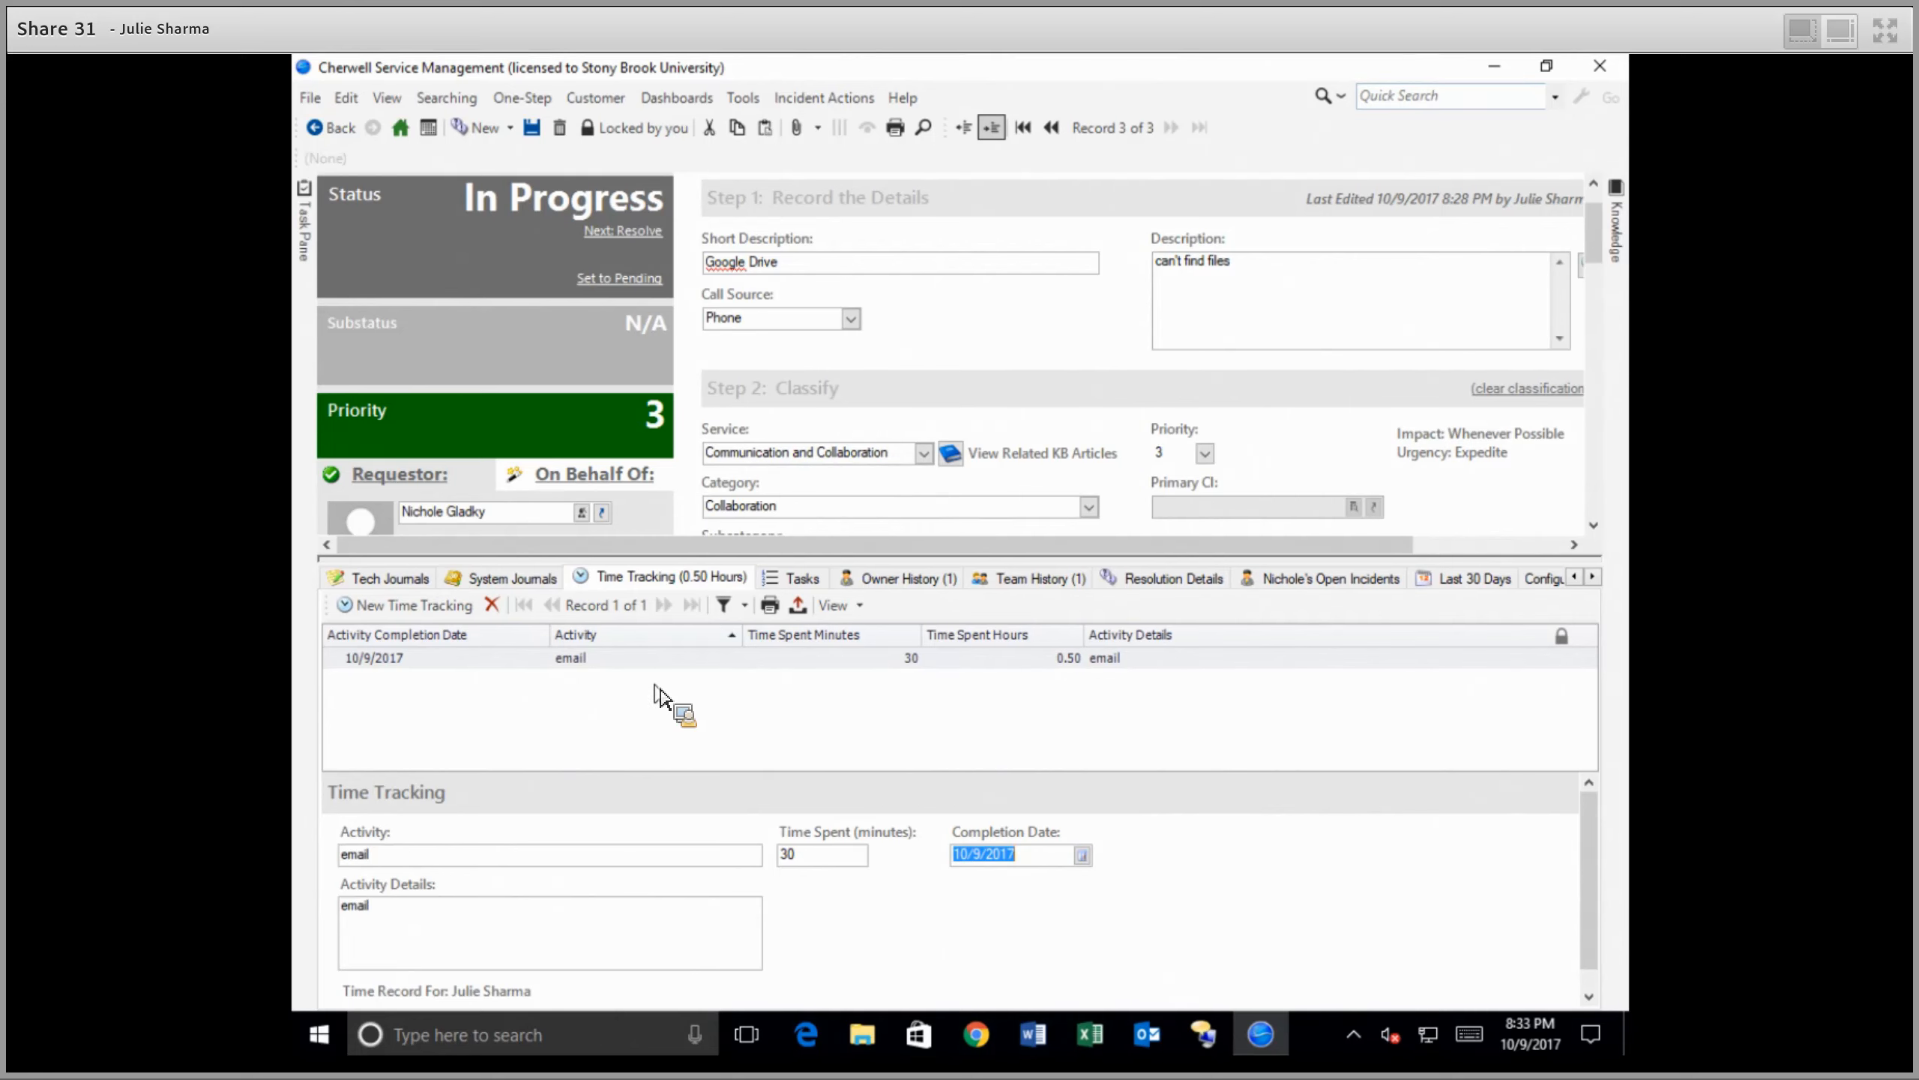
Step: Show the time tracking record in Form View
{"action": "left_click", "coordinate": [861, 611]}
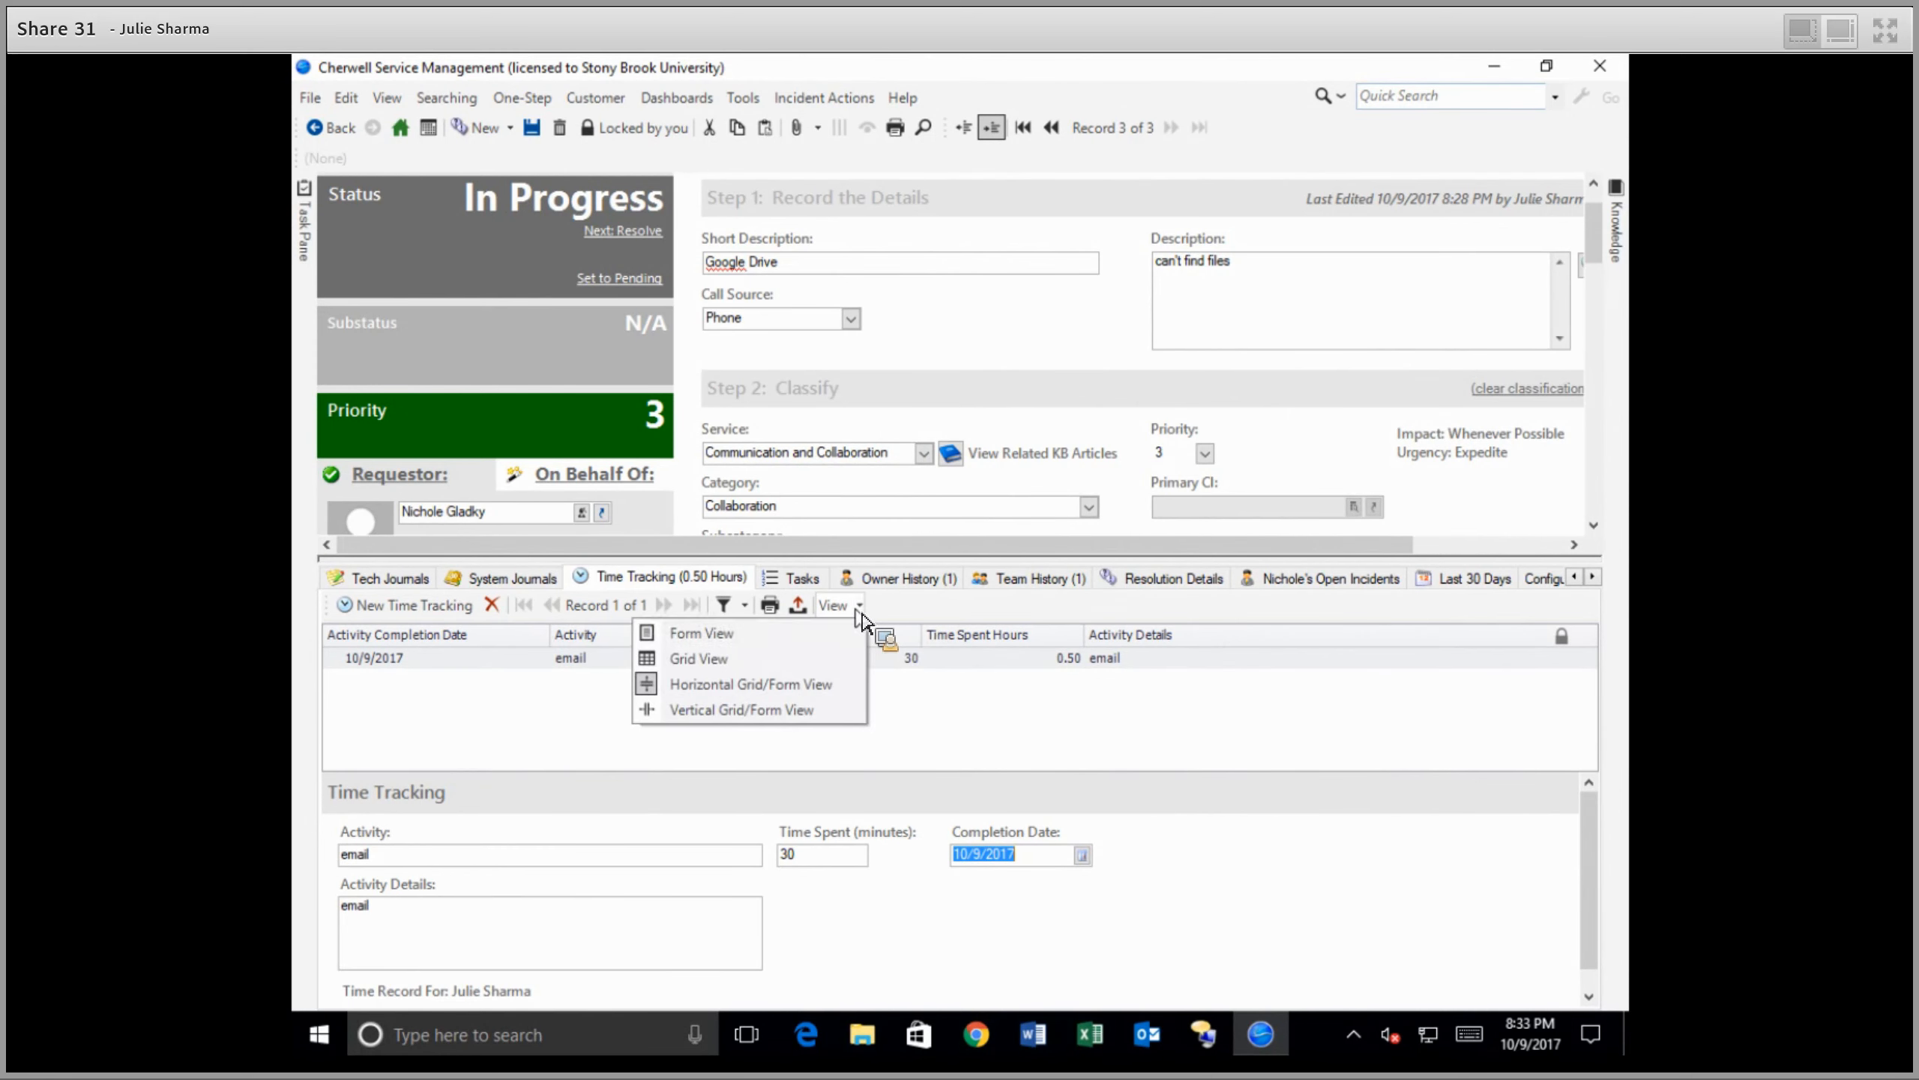
{"action": "left_click", "coordinate": [796, 643]}
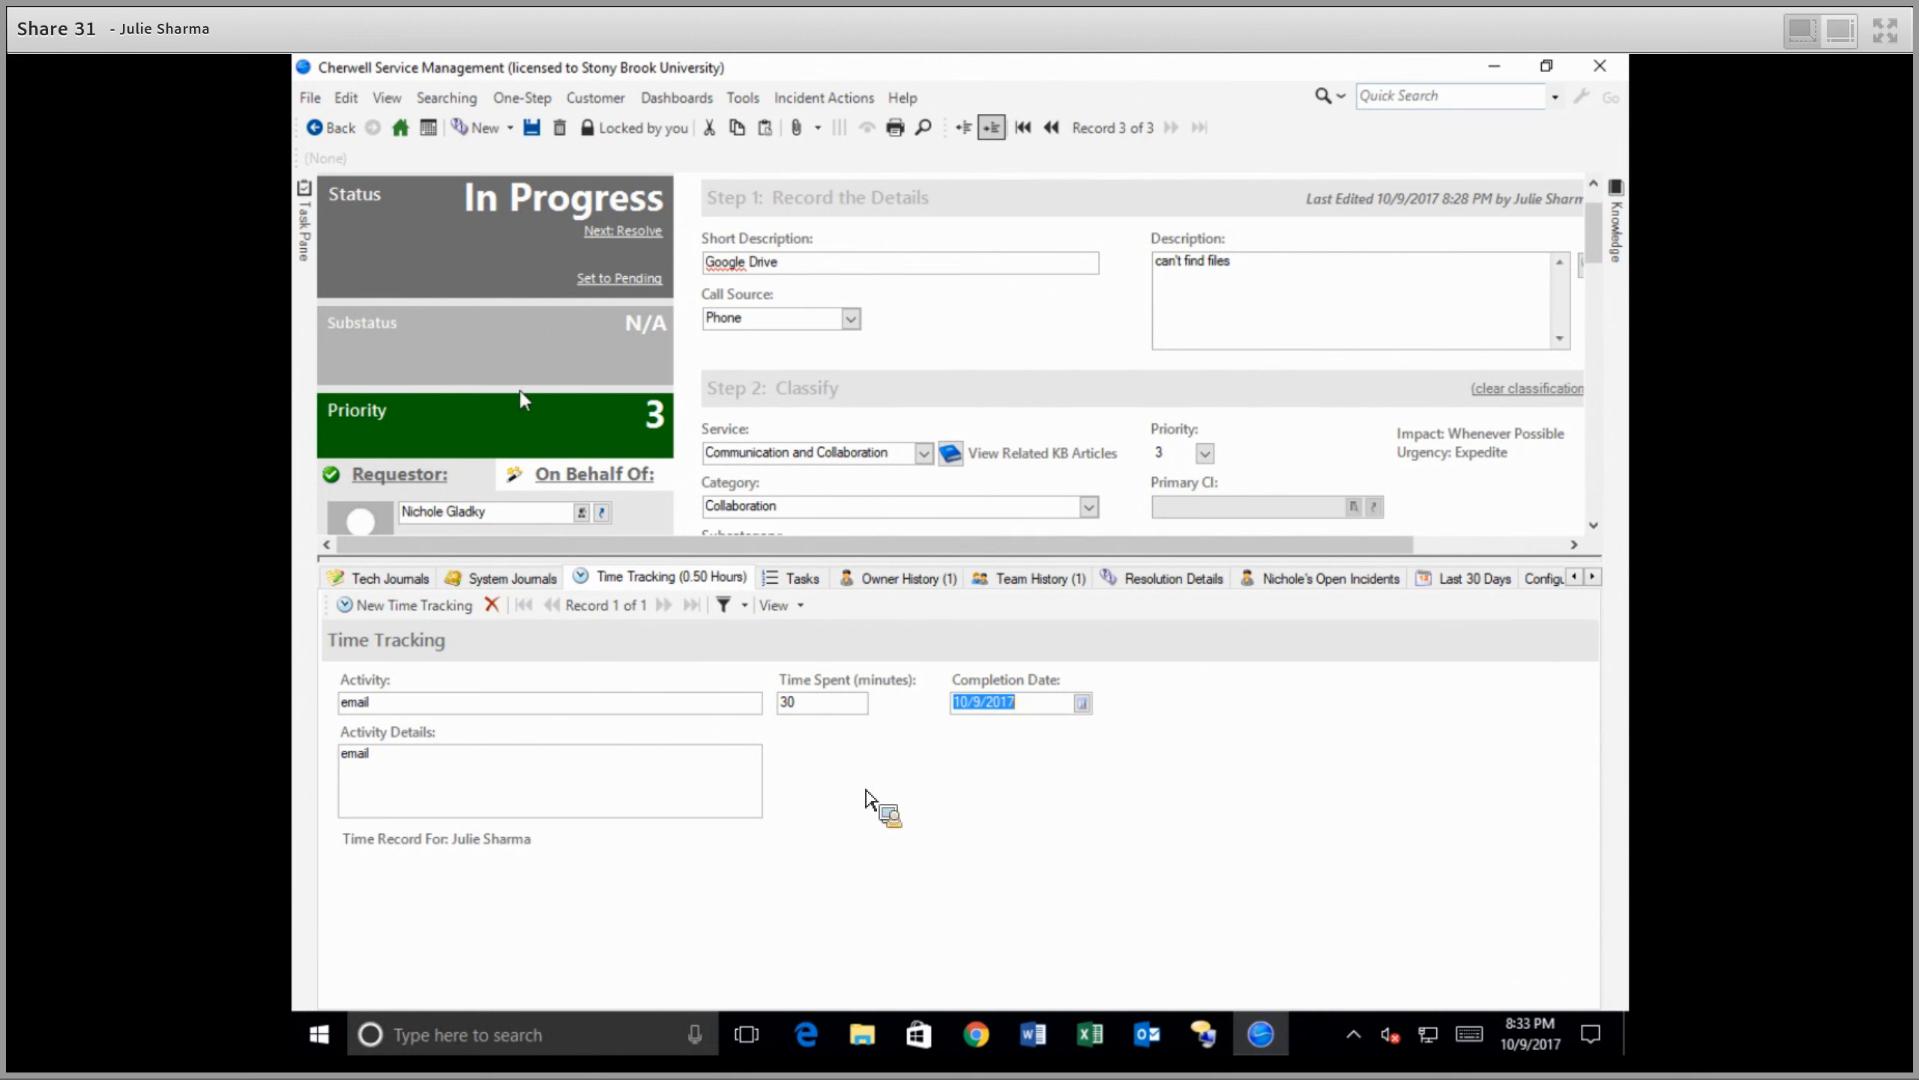
Step: Set the service request to pending with the reason "Customer is unavailable"
{"action": "left_click", "coordinate": [496, 265]}
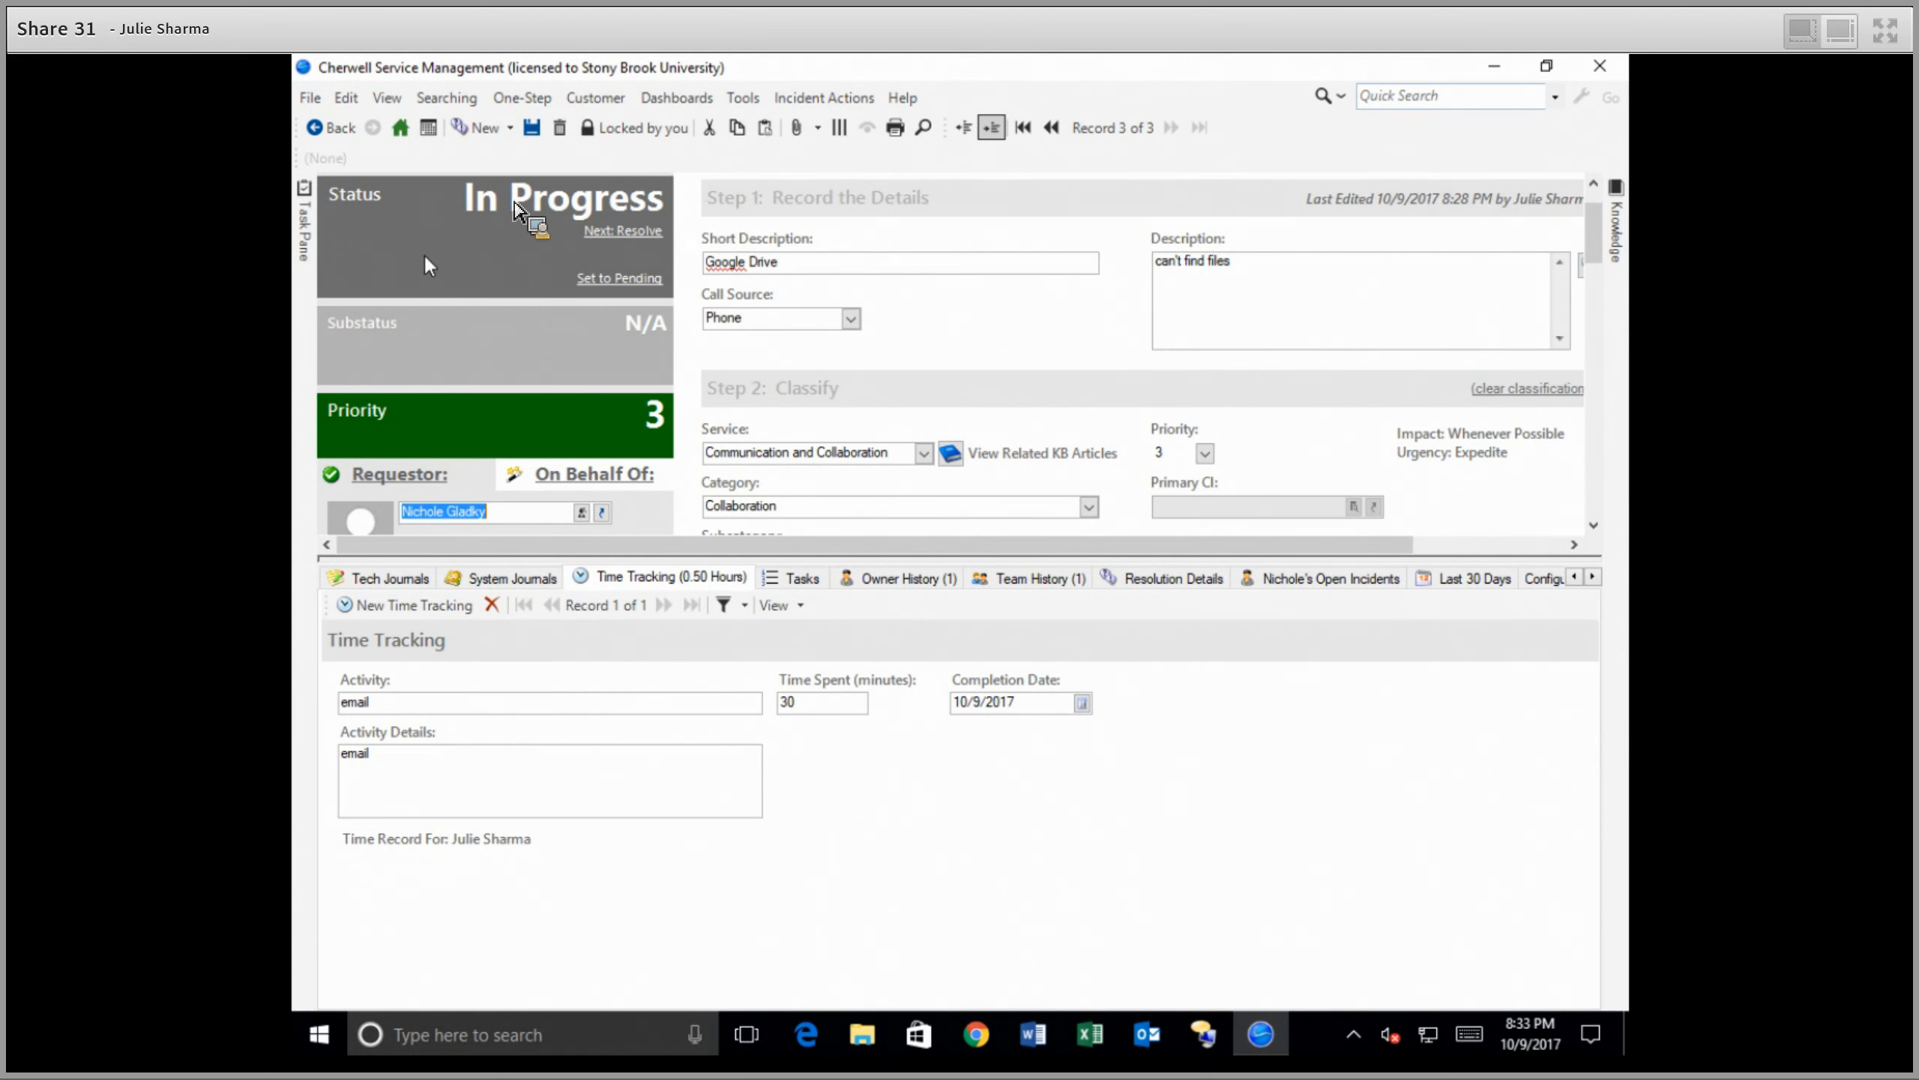
{"action": "left_click", "coordinate": [629, 281]}
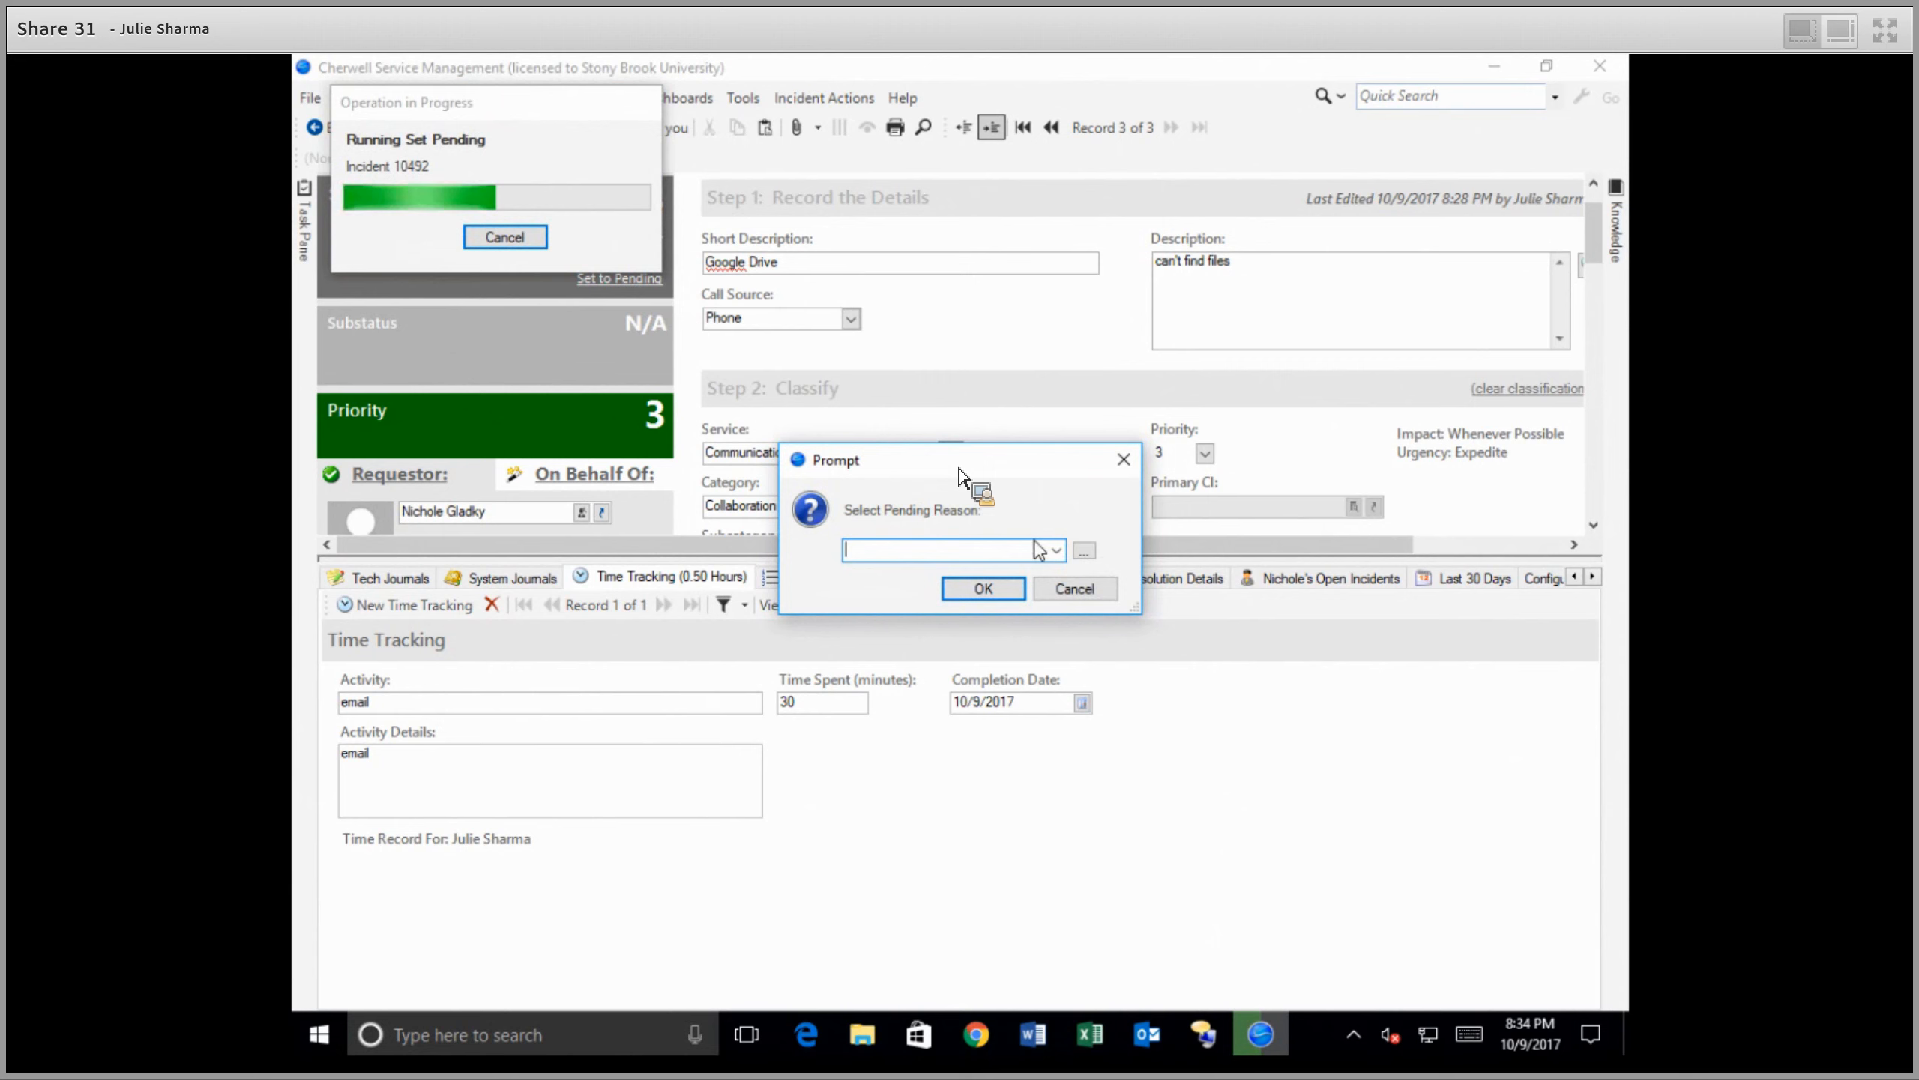
{"action": "left_click", "coordinate": [1056, 551]}
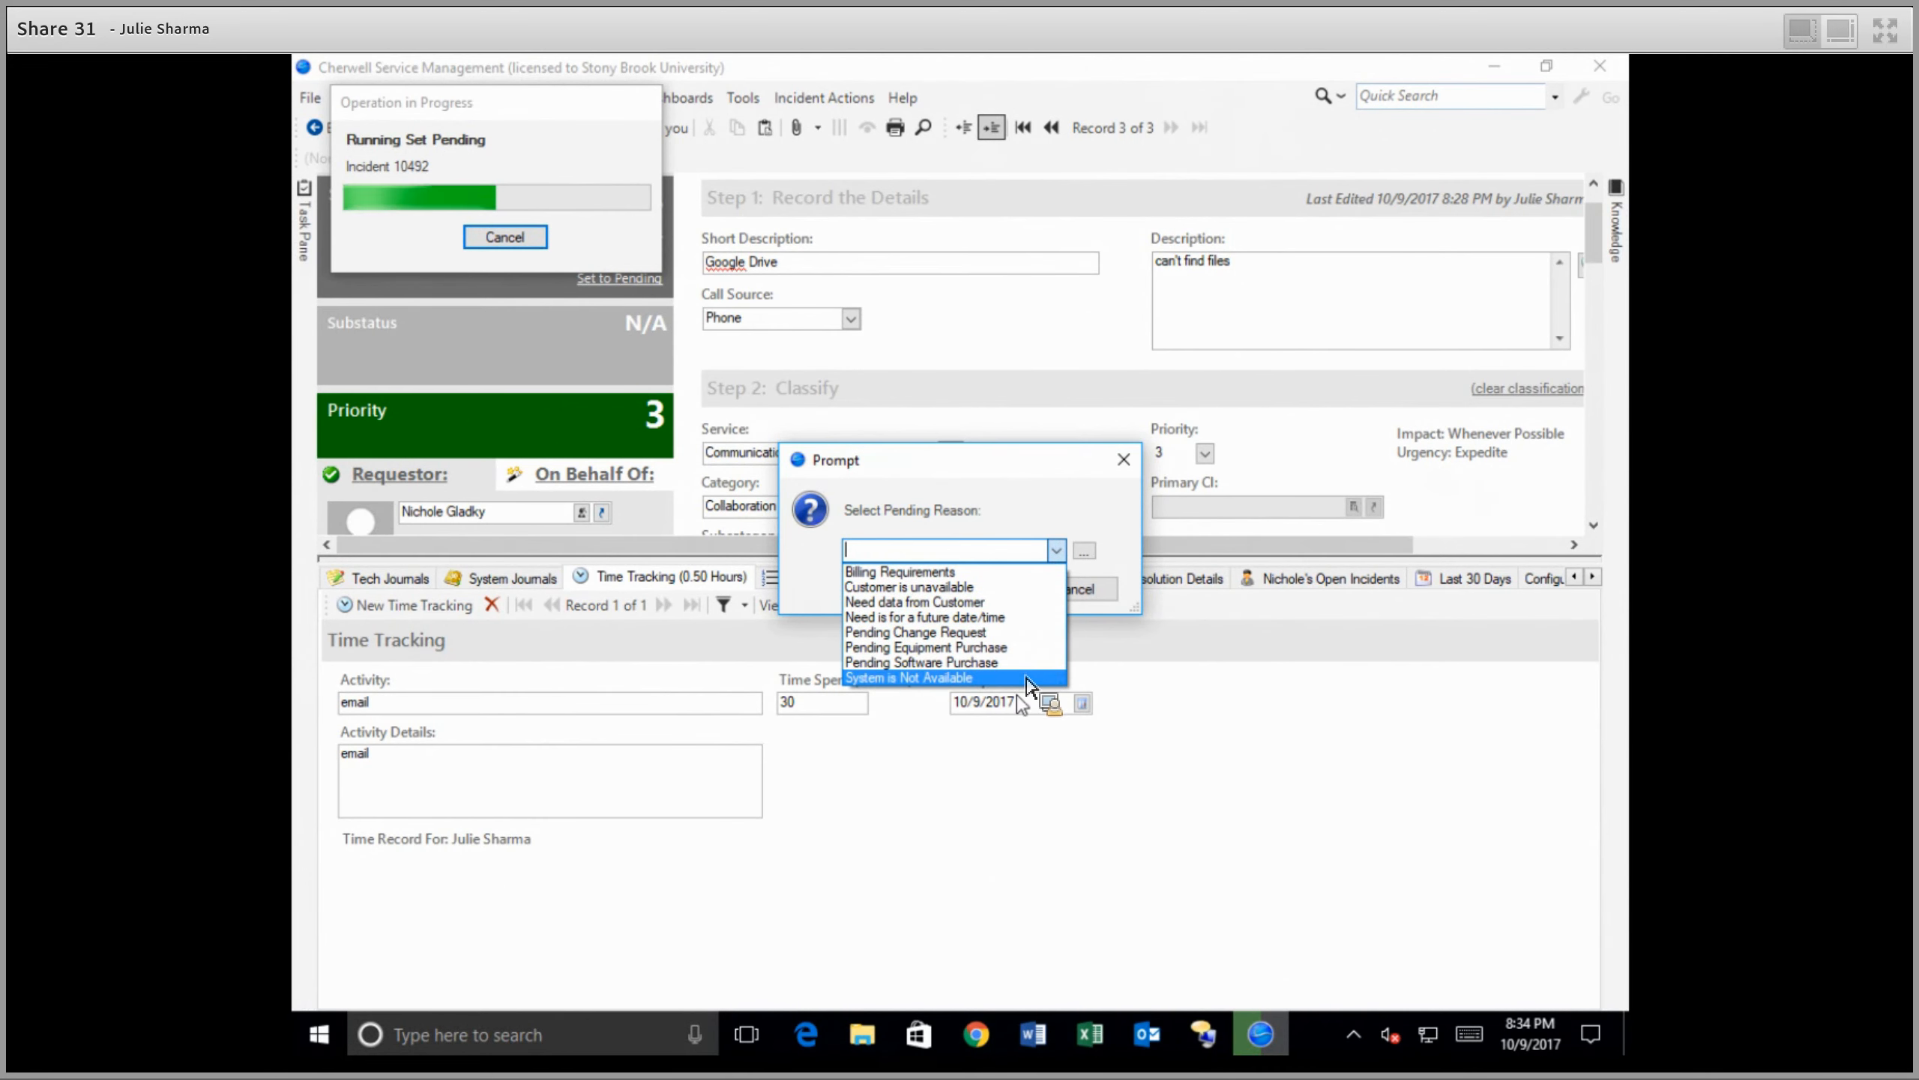
{"action": "left_click", "coordinate": [1020, 588]}
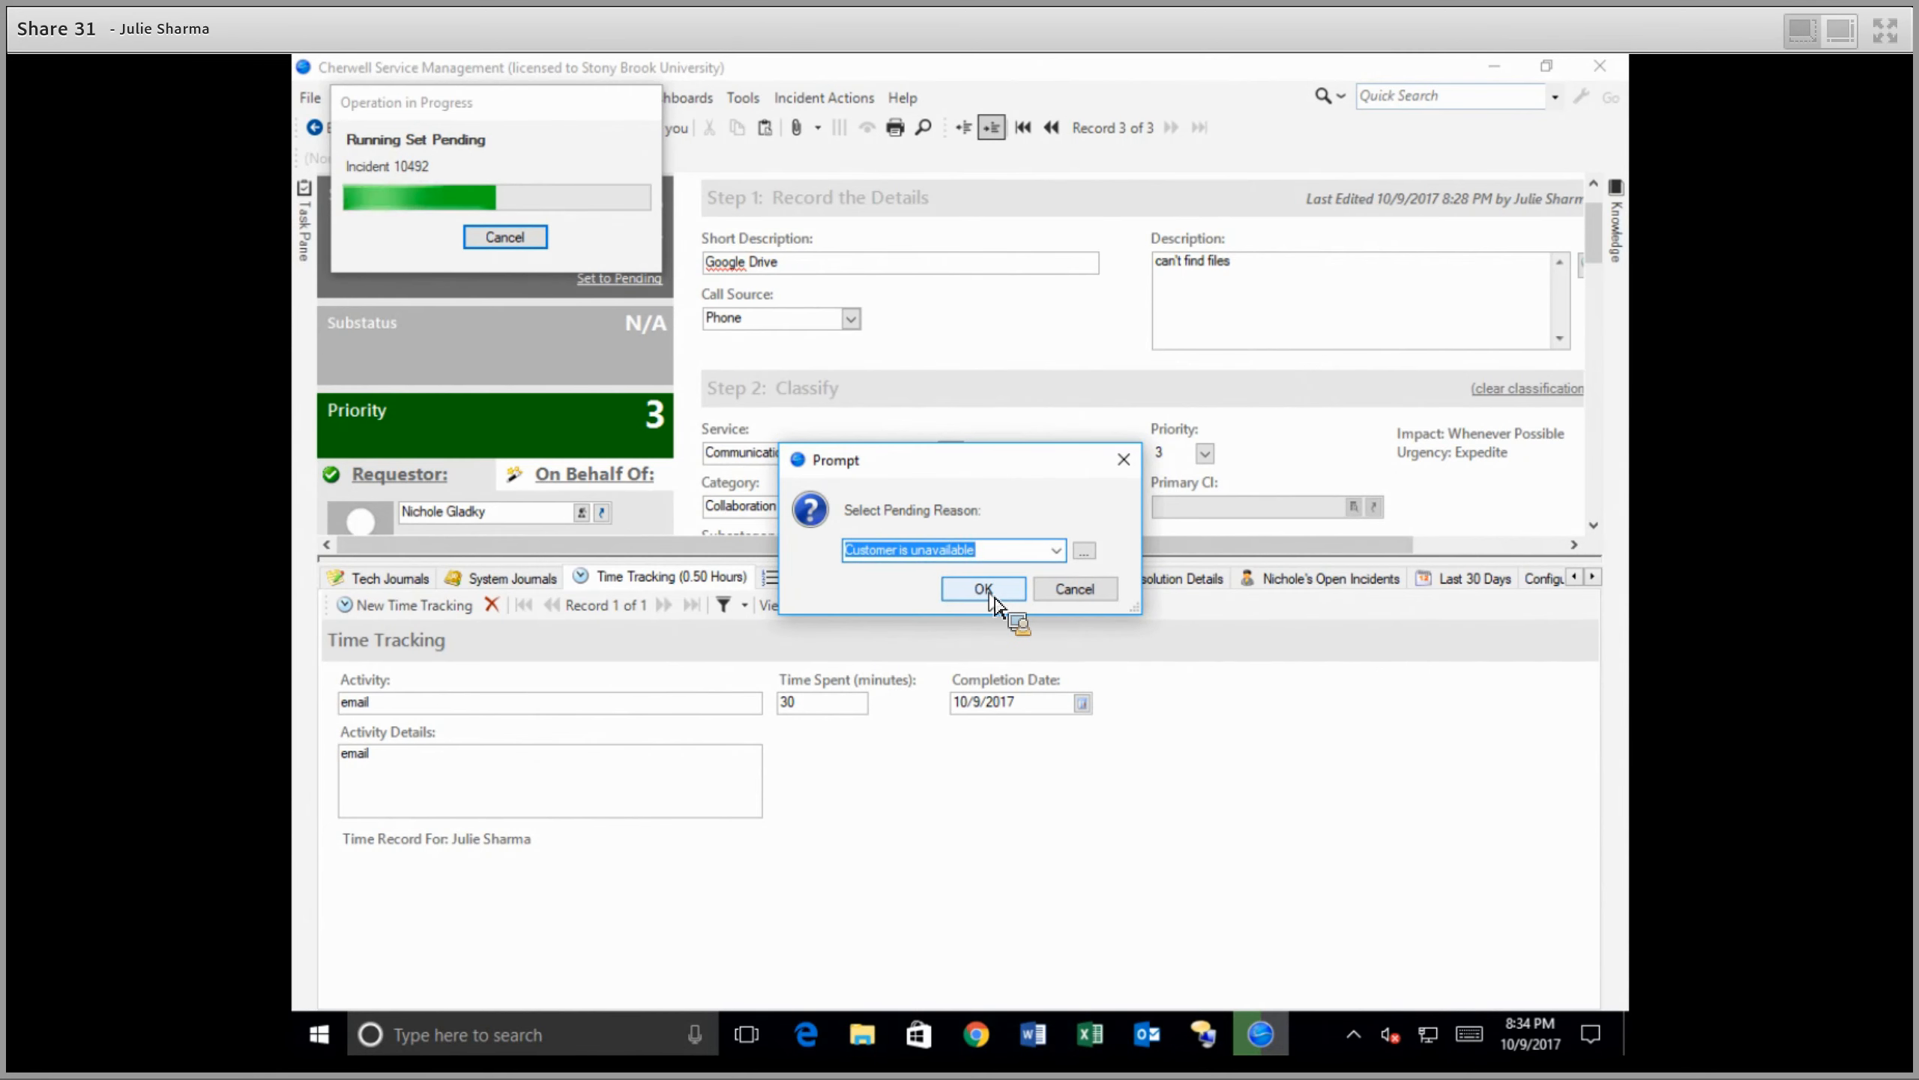
{"action": "left_click", "coordinate": [985, 590]}
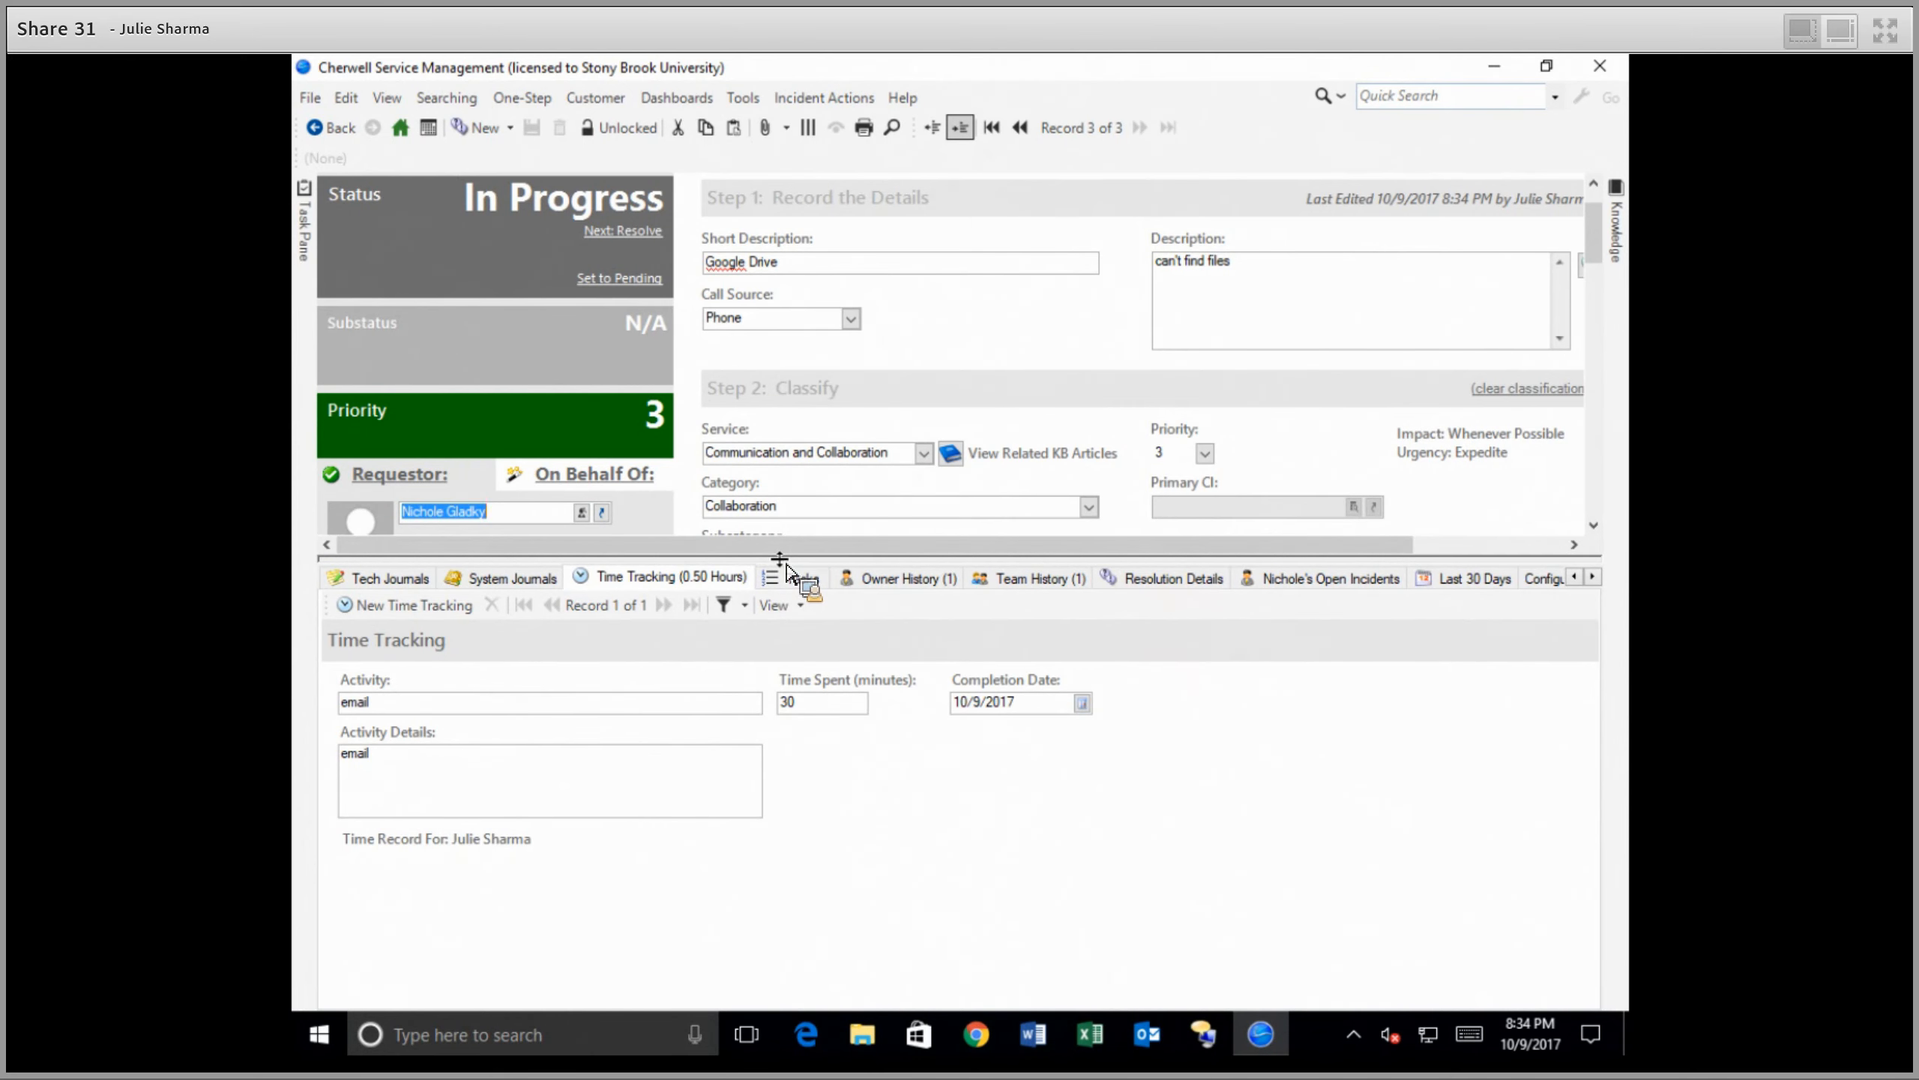
Step: Enlarge the request form, start assigning the service request to another individual user and cancel the assignment
{"action": "left_click_drag", "start_coordinate": [779, 559], "coordinate": [802, 903]}
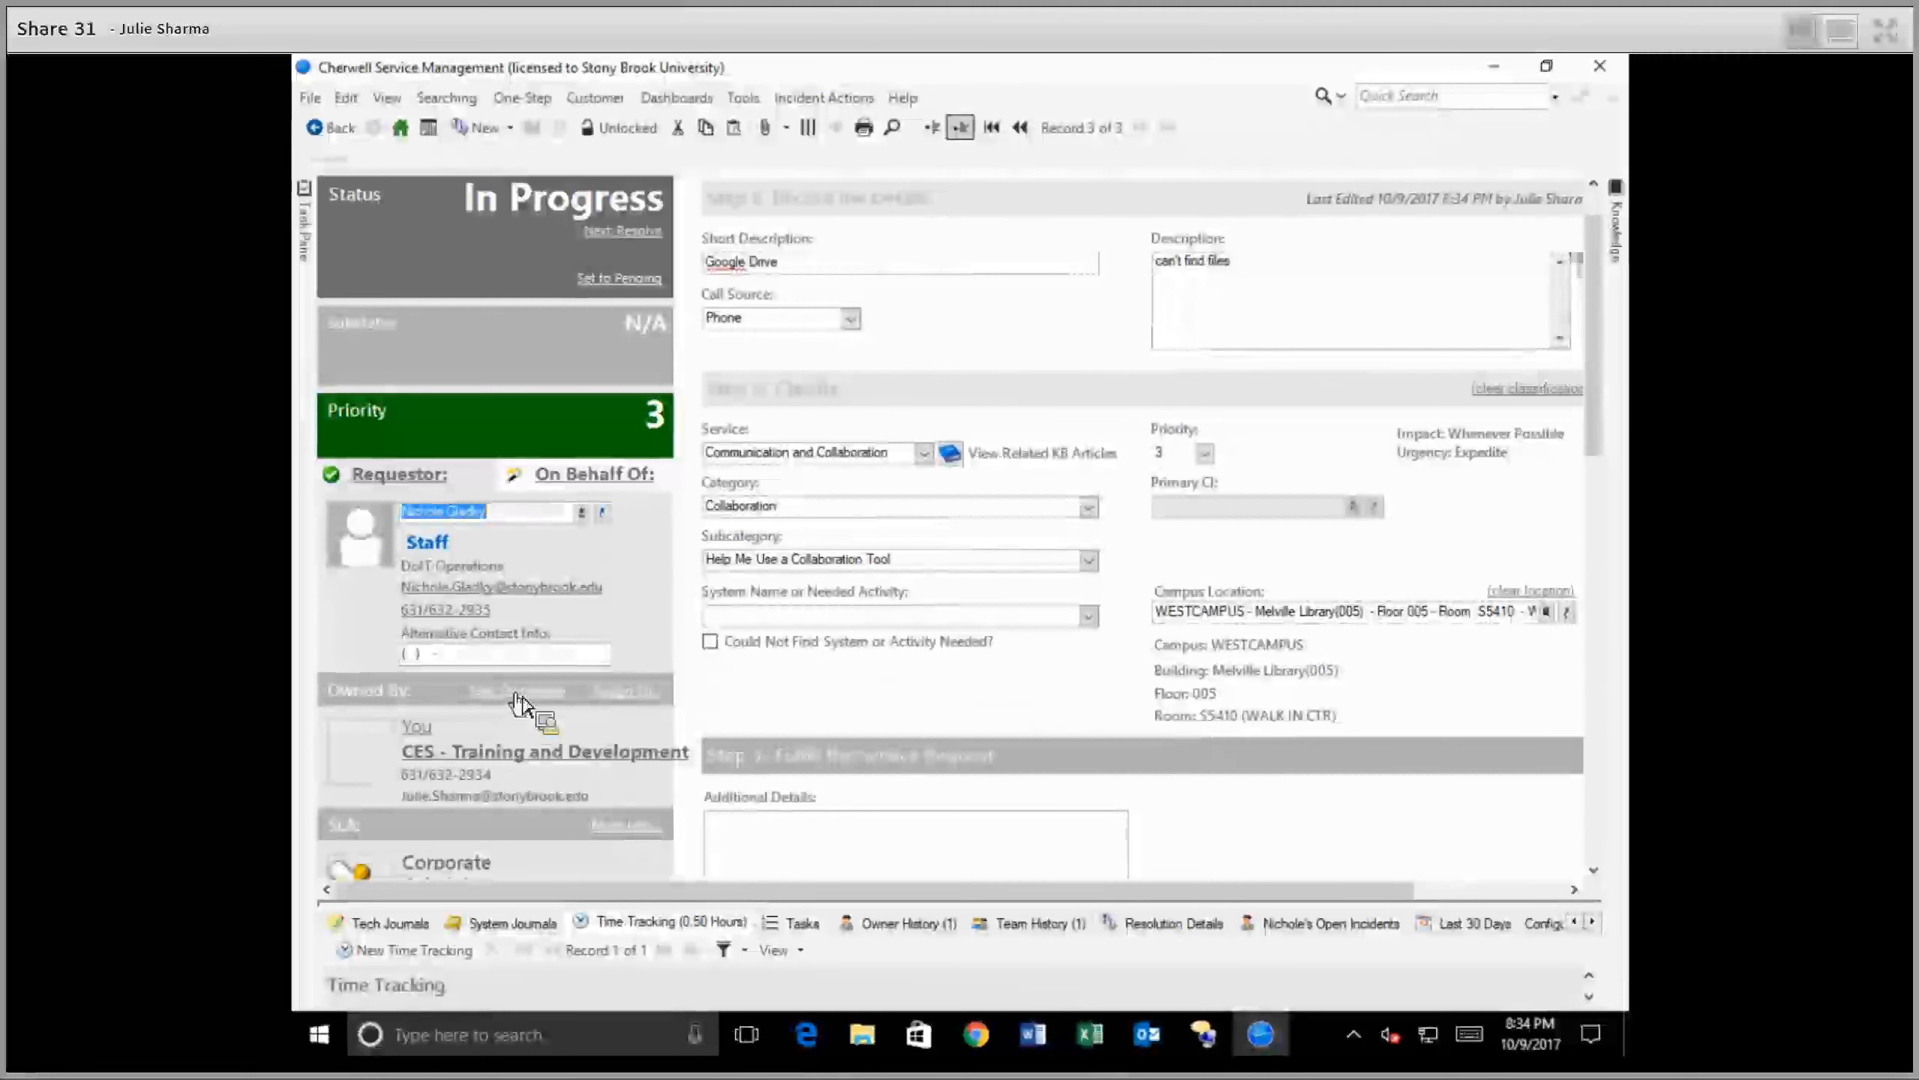
{"action": "left_click", "coordinate": [639, 693]}
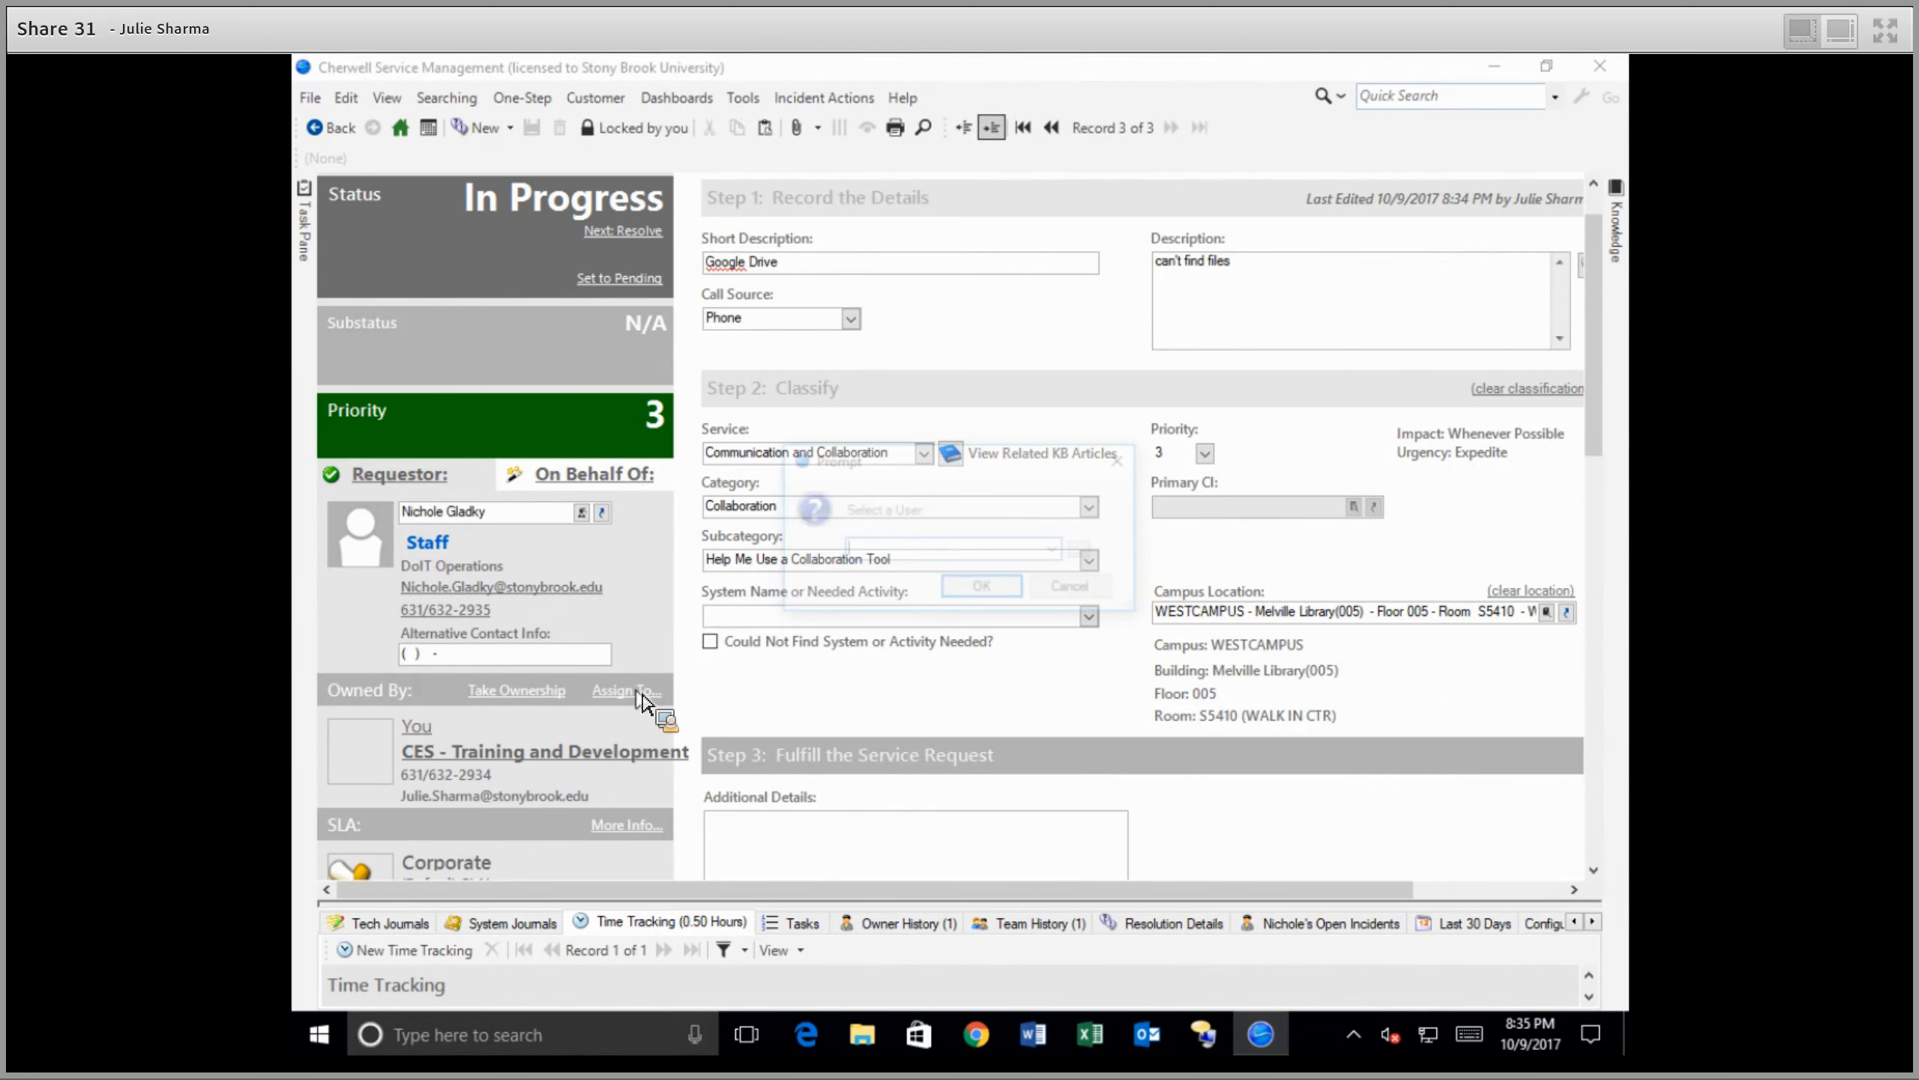
{"action": "left_click", "coordinate": [1059, 552]}
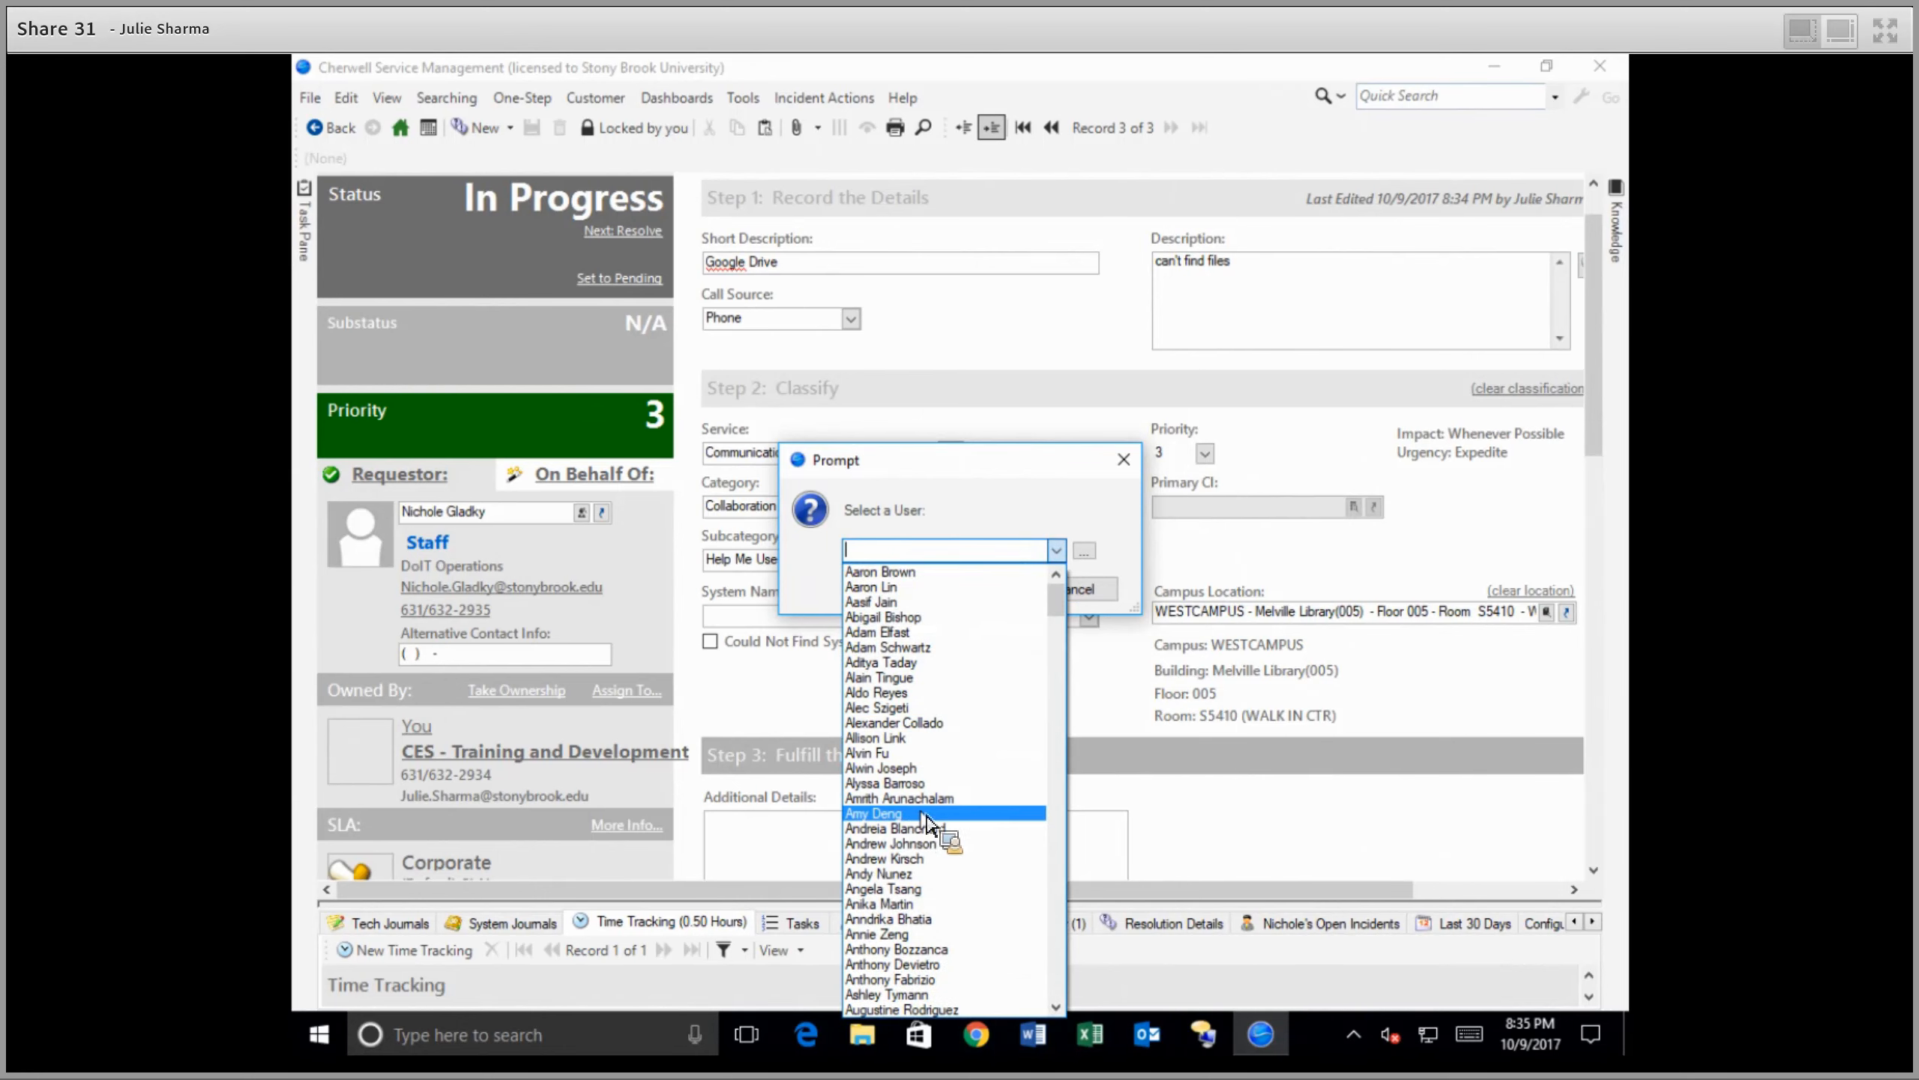
{"action": "left_click", "coordinate": [929, 552]}
{"action": "type", "text": "nichole"}
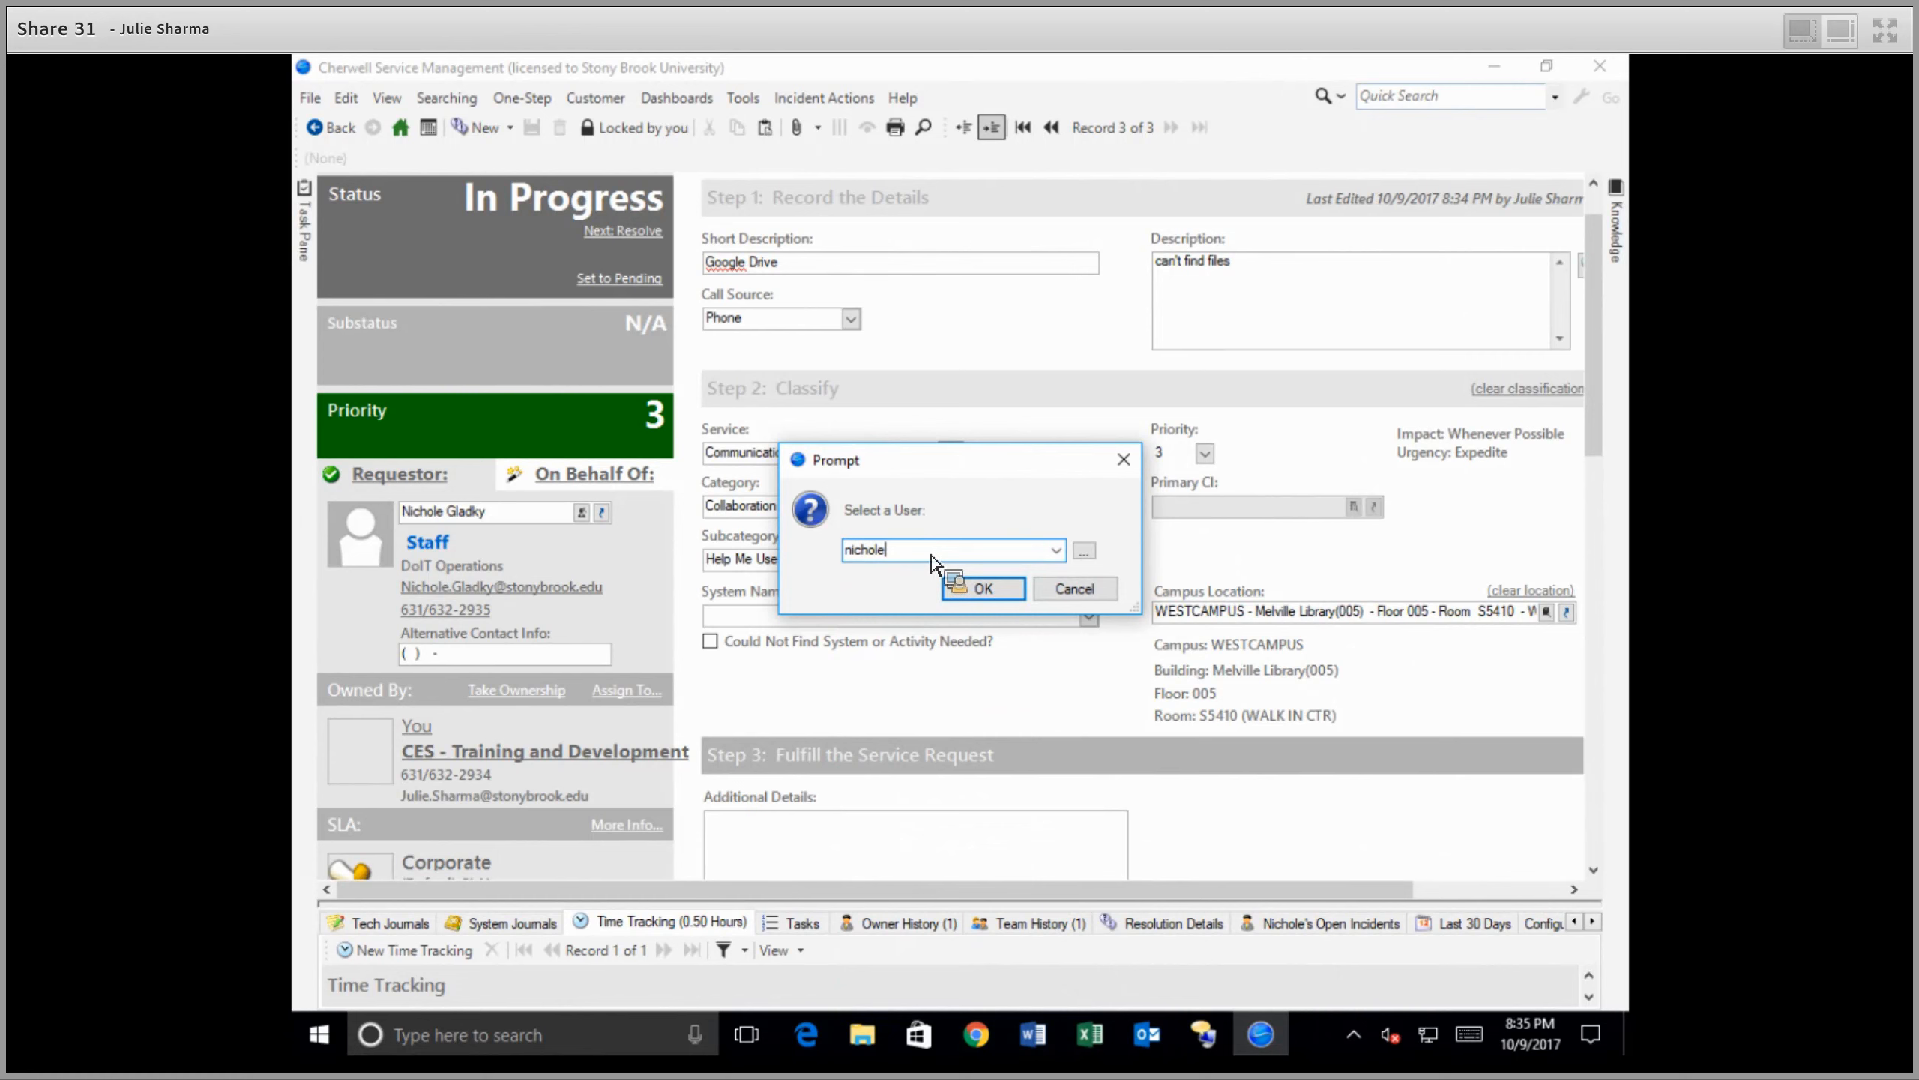
{"action": "left_click", "coordinate": [1056, 549]}
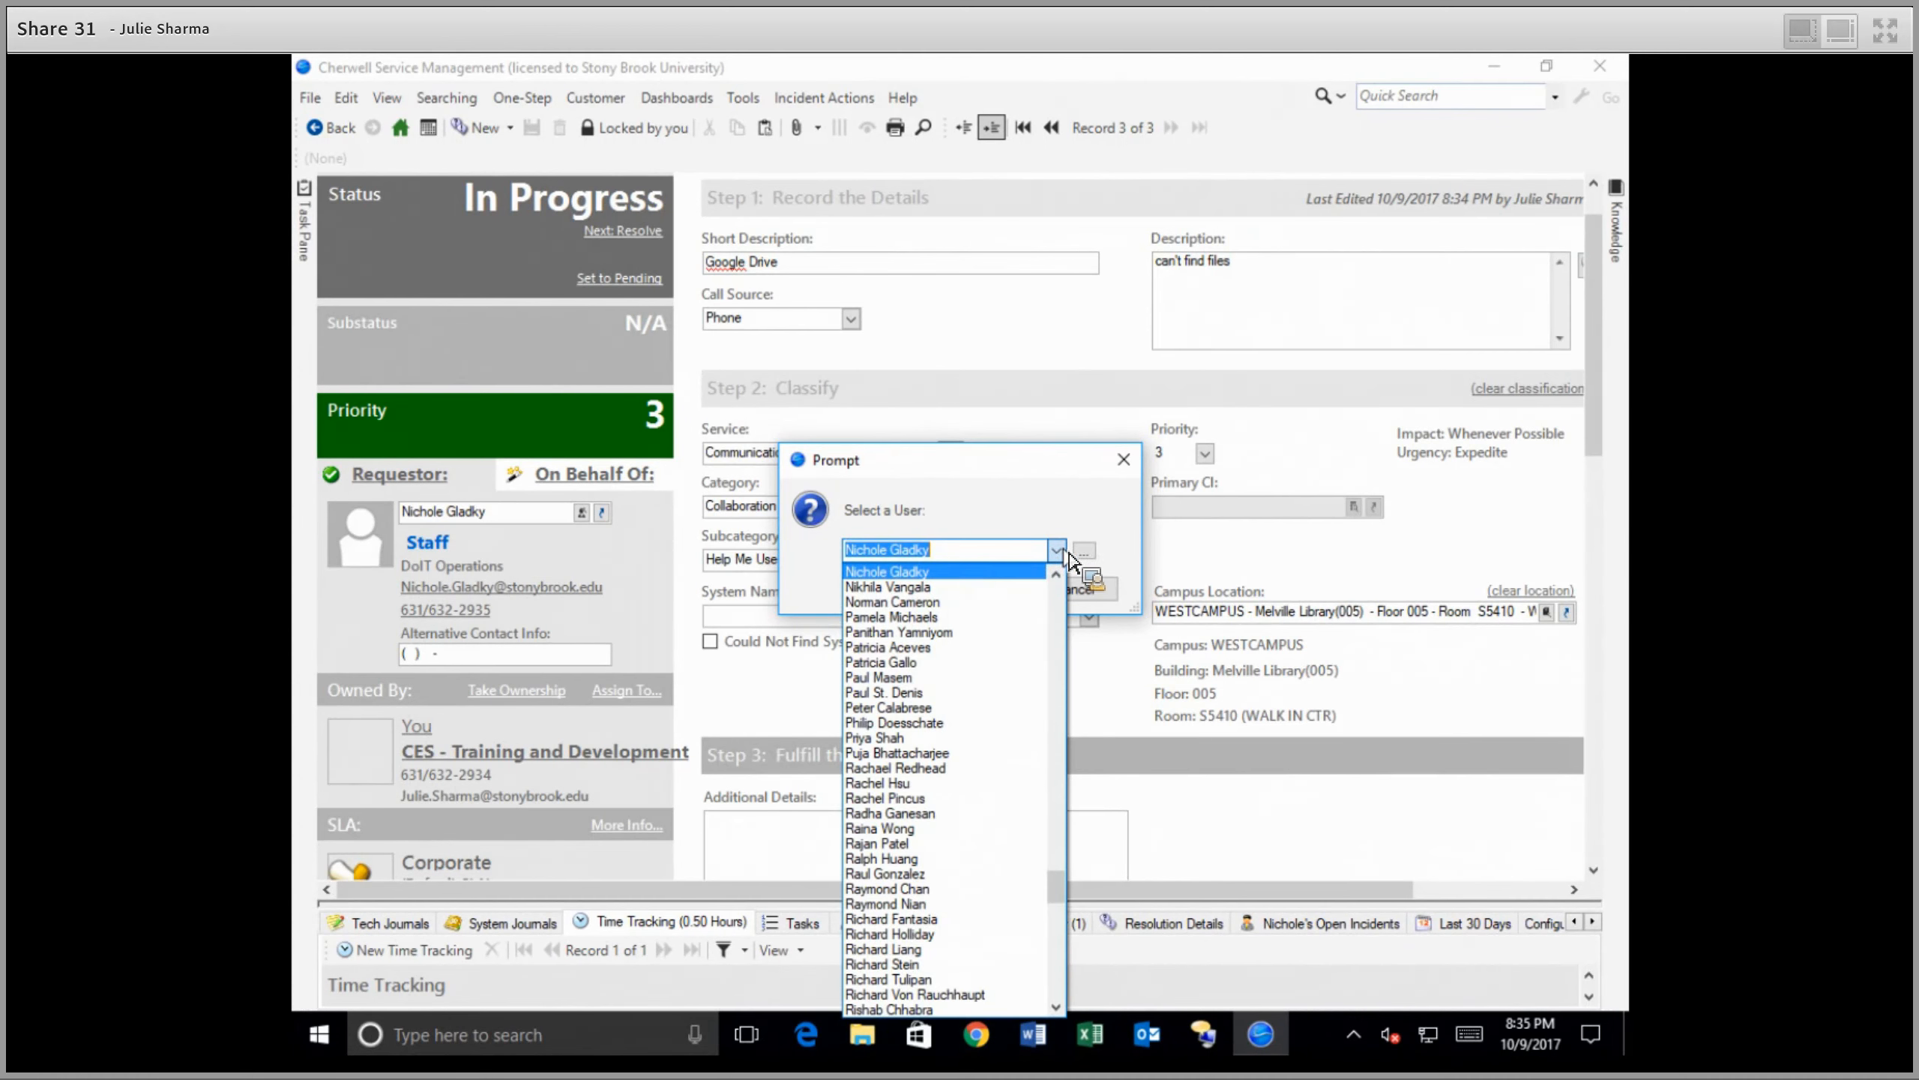
{"action": "left_click", "coordinate": [974, 572]}
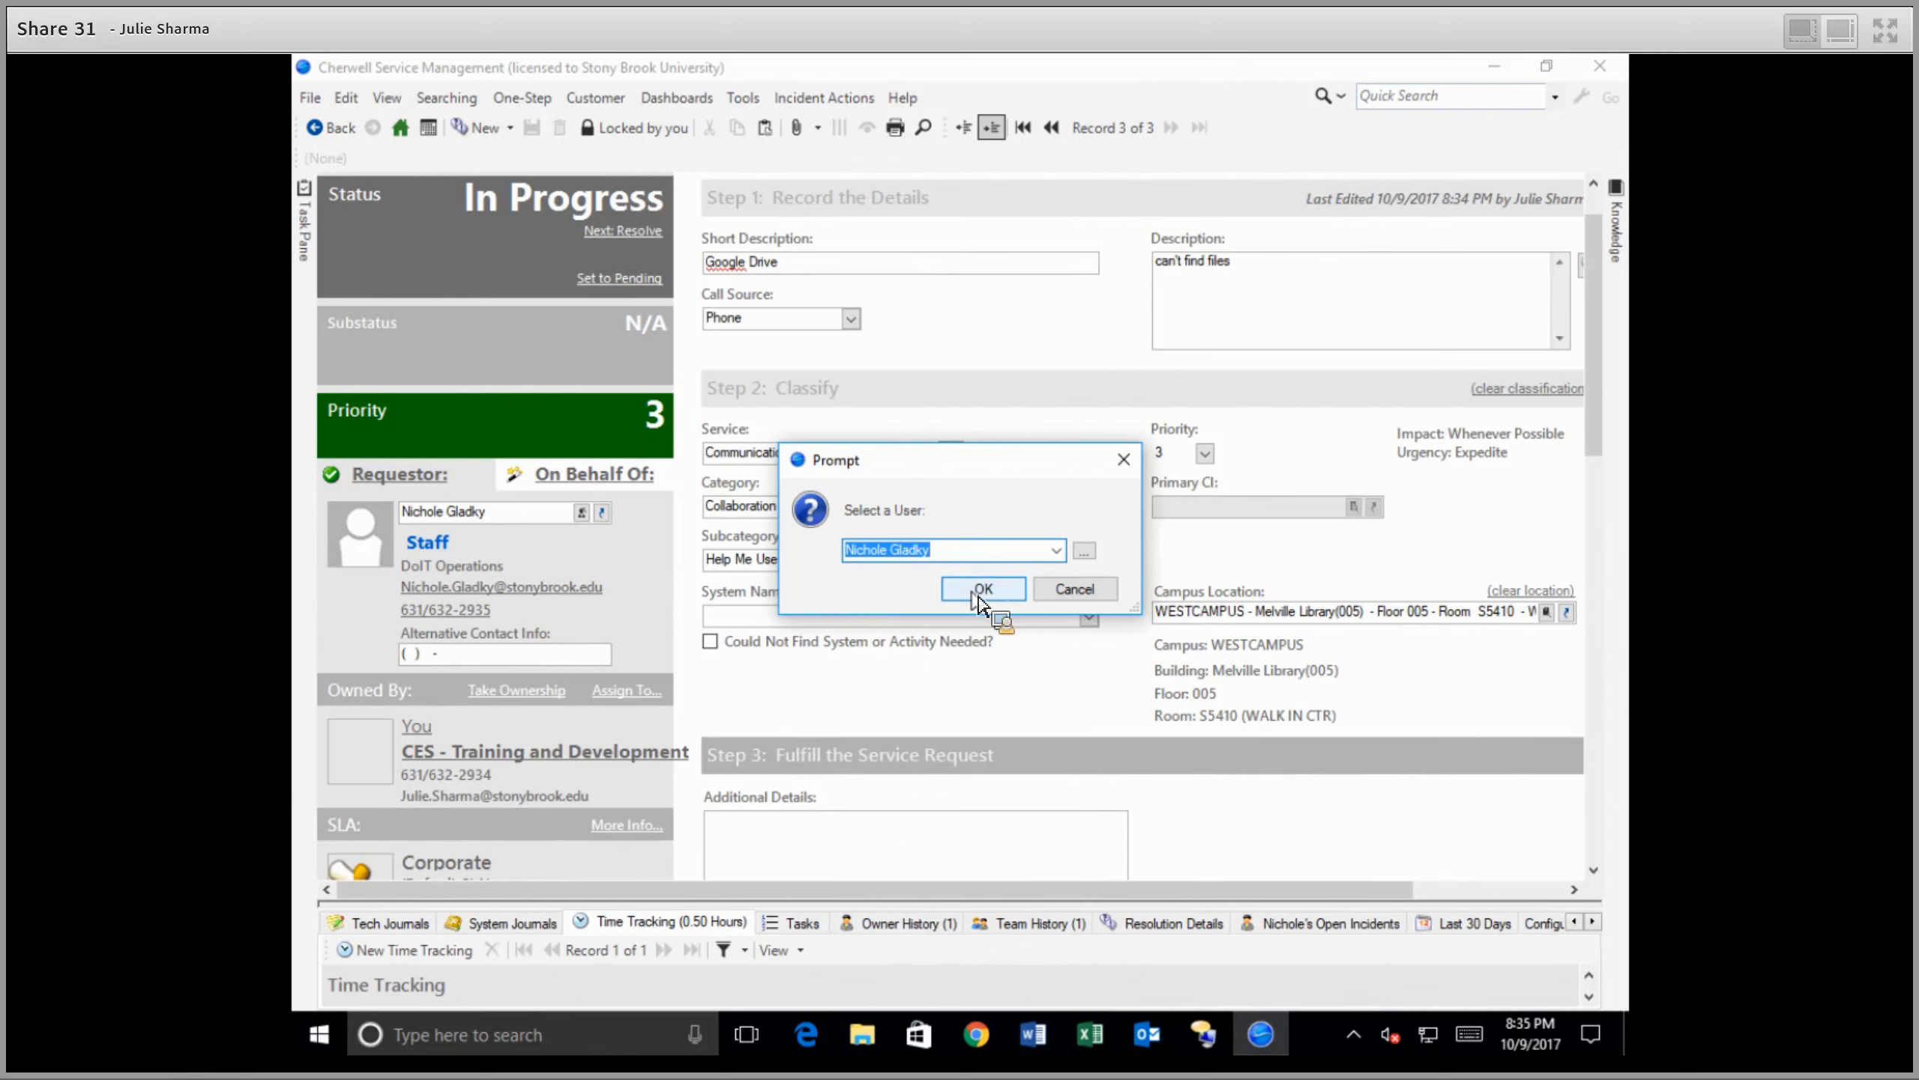
{"action": "left_click", "coordinate": [1058, 594]}
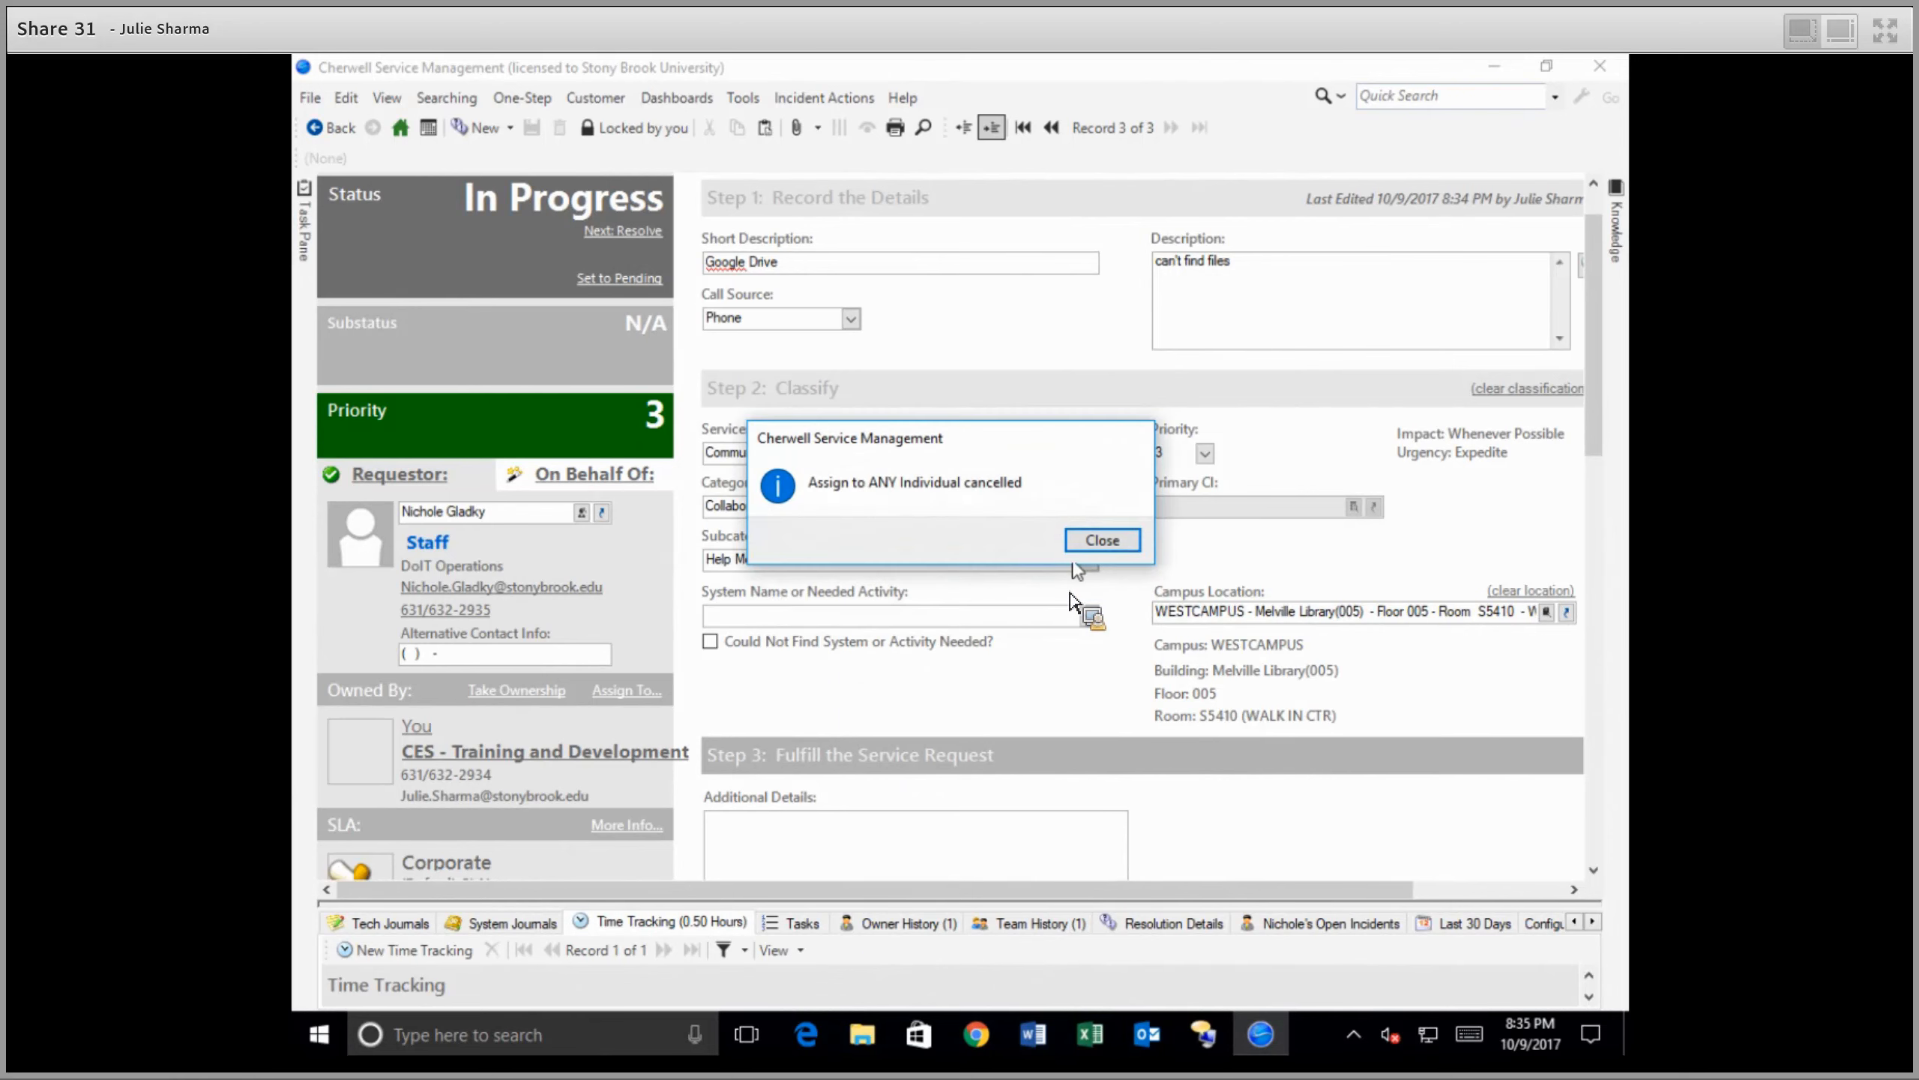
{"action": "left_click", "coordinate": [1092, 538]}
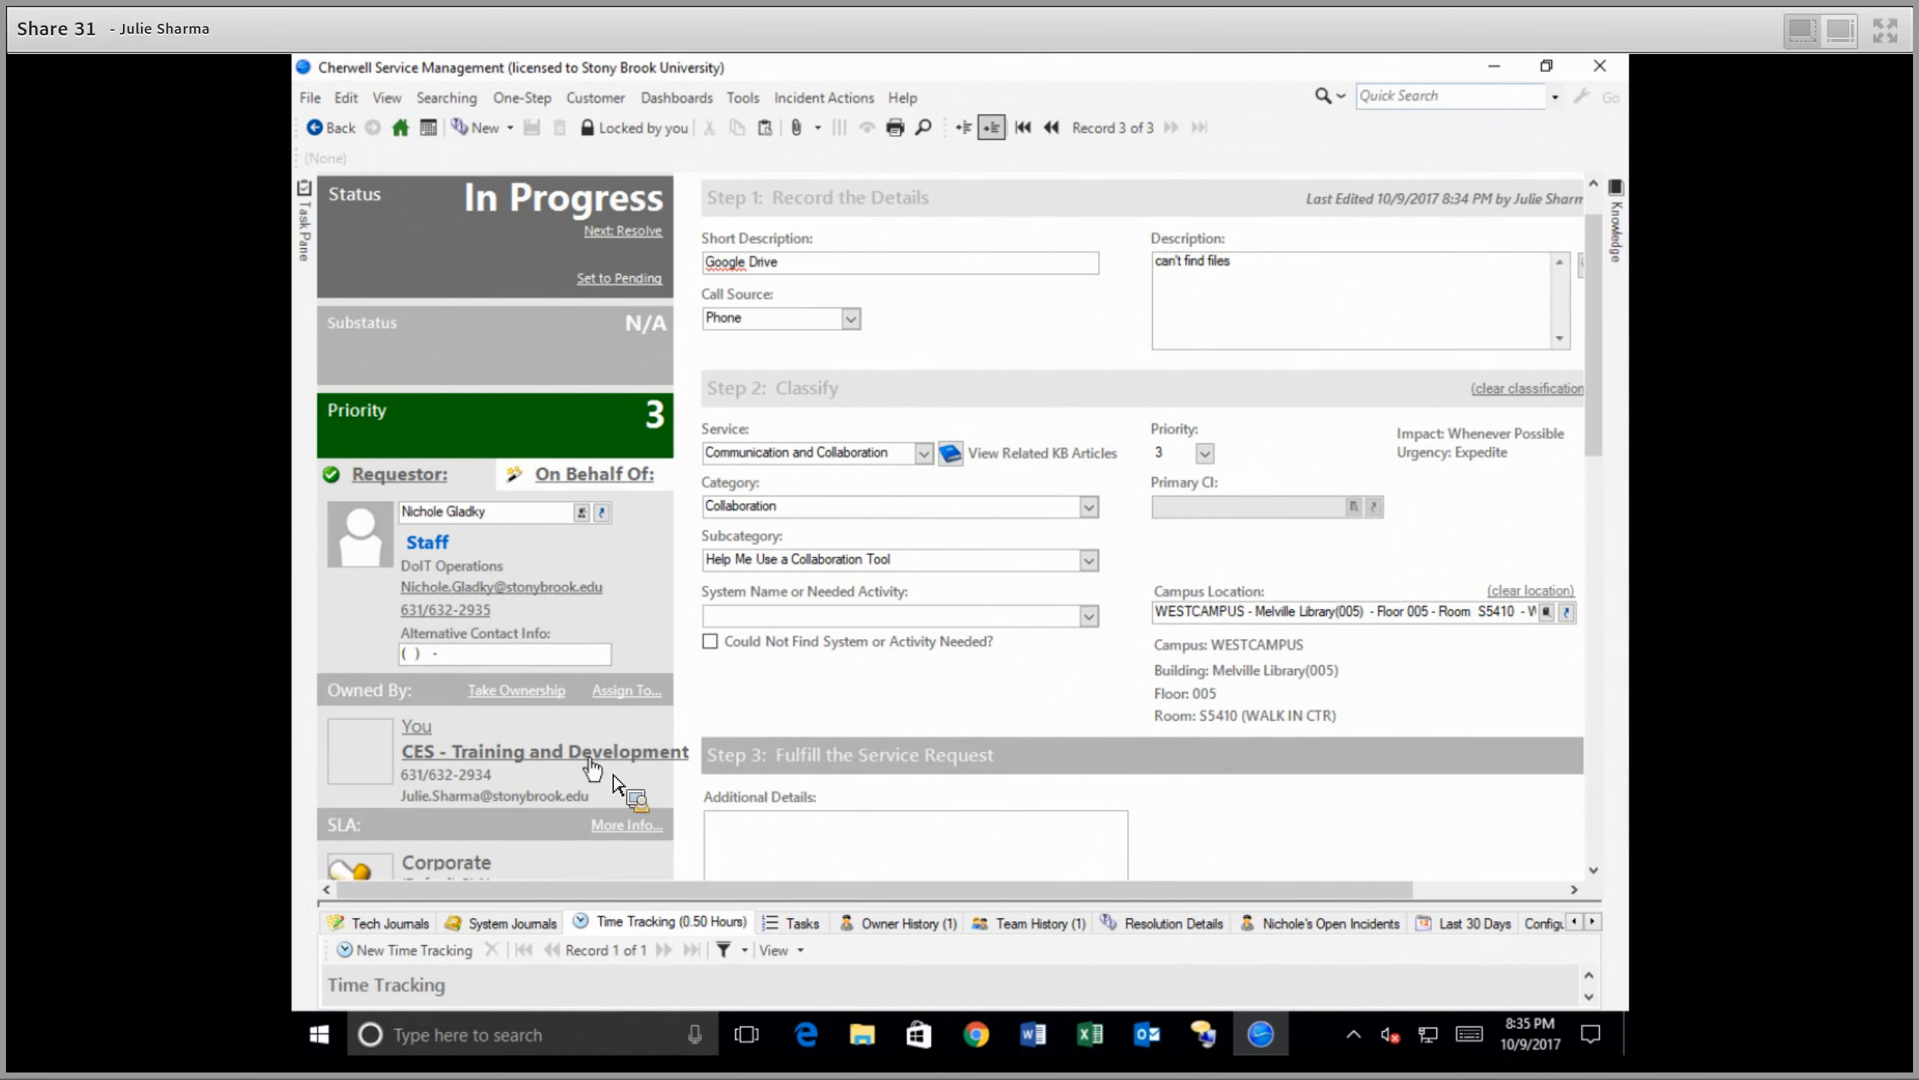
Step: Start assigning the service request to the team "CES - CS Student Workbench" and cancel the assignment
{"action": "left_click", "coordinate": [521, 752]}
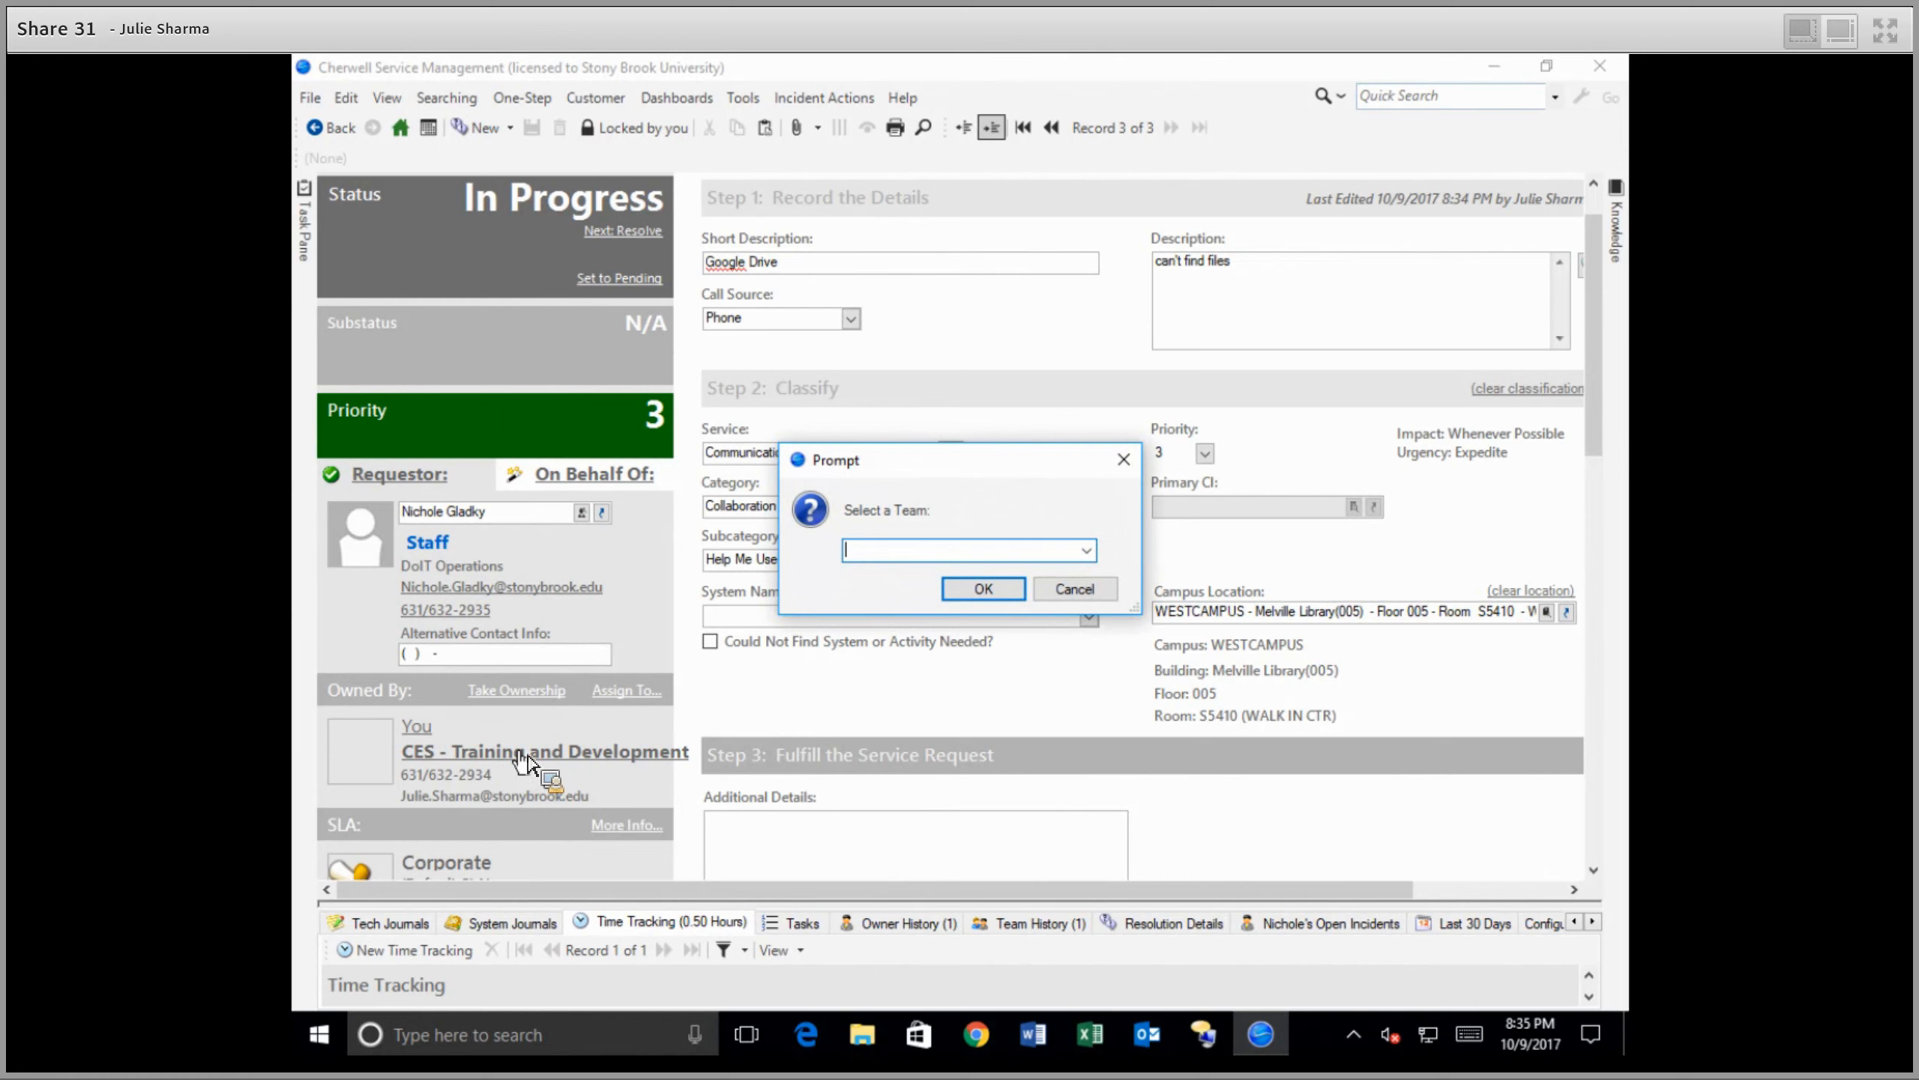
{"action": "left_click", "coordinate": [1087, 550]}
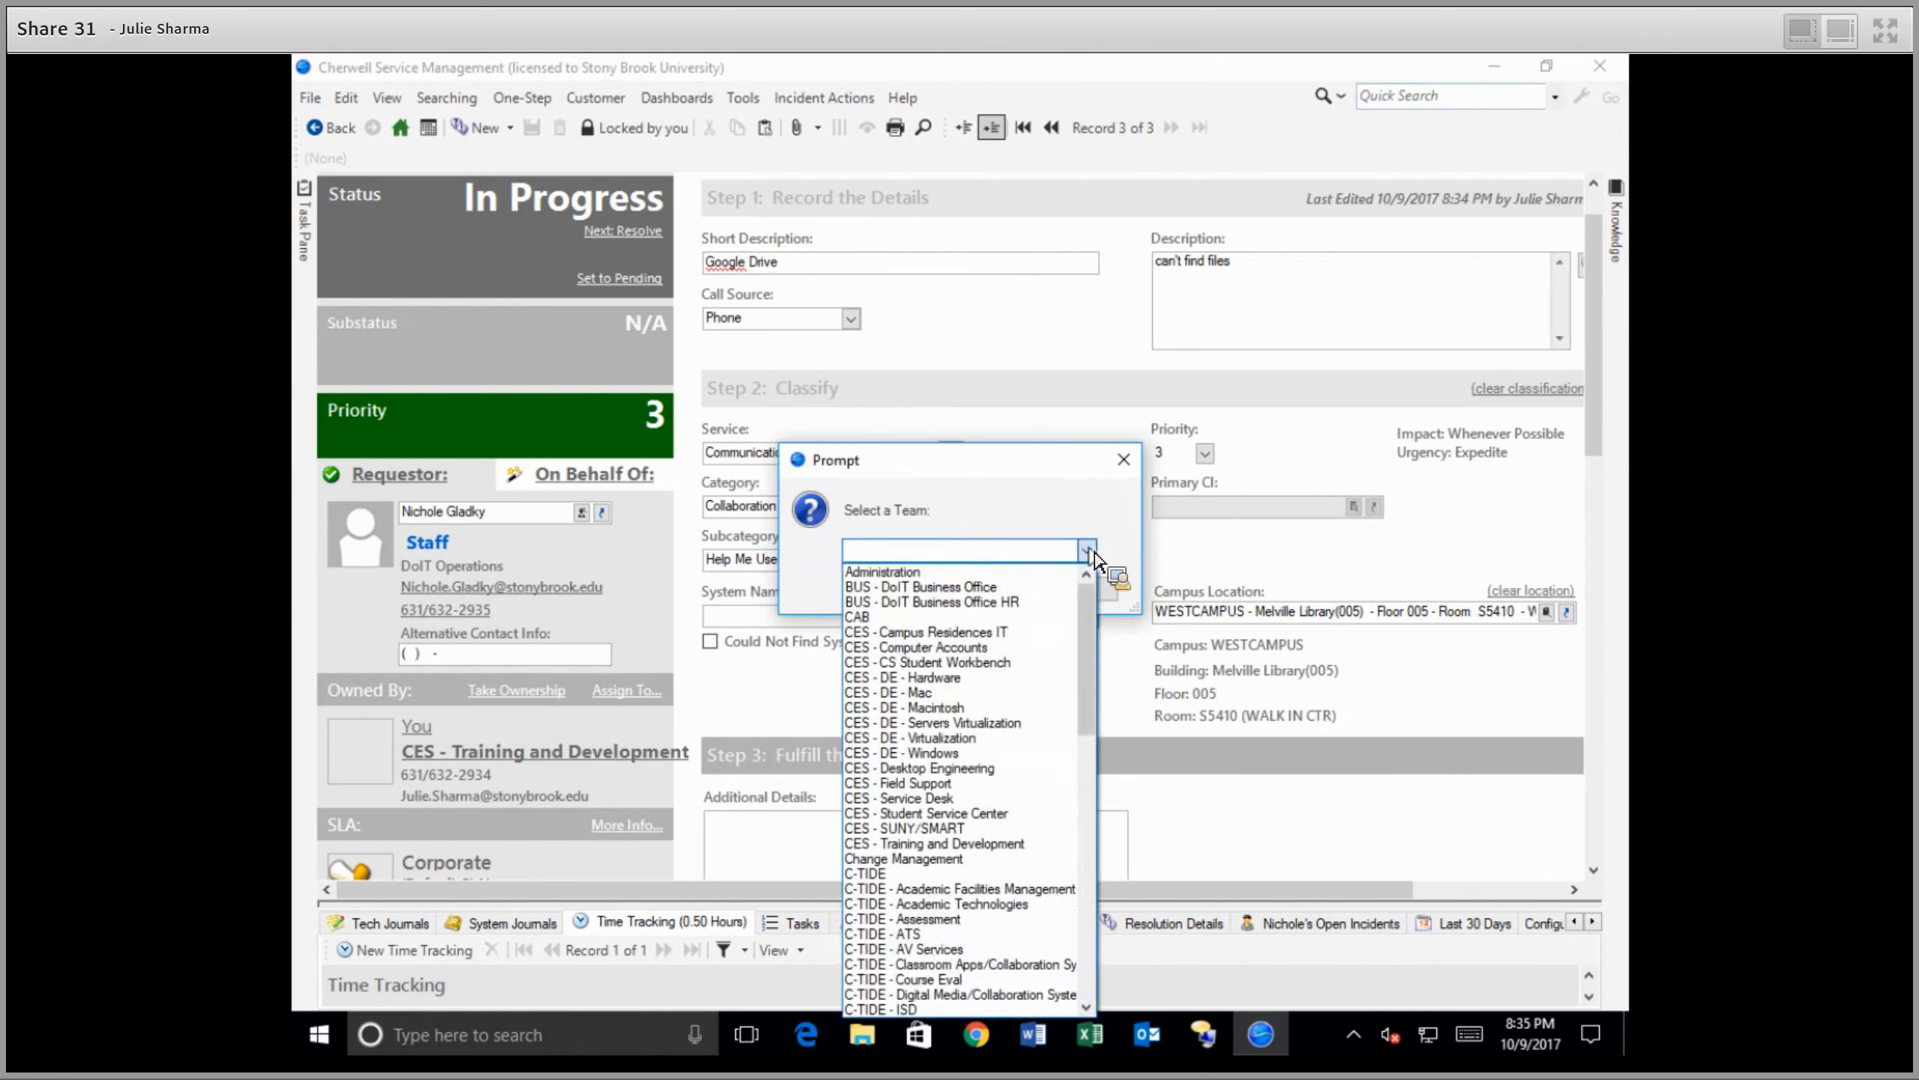
{"action": "left_click", "coordinate": [972, 662]}
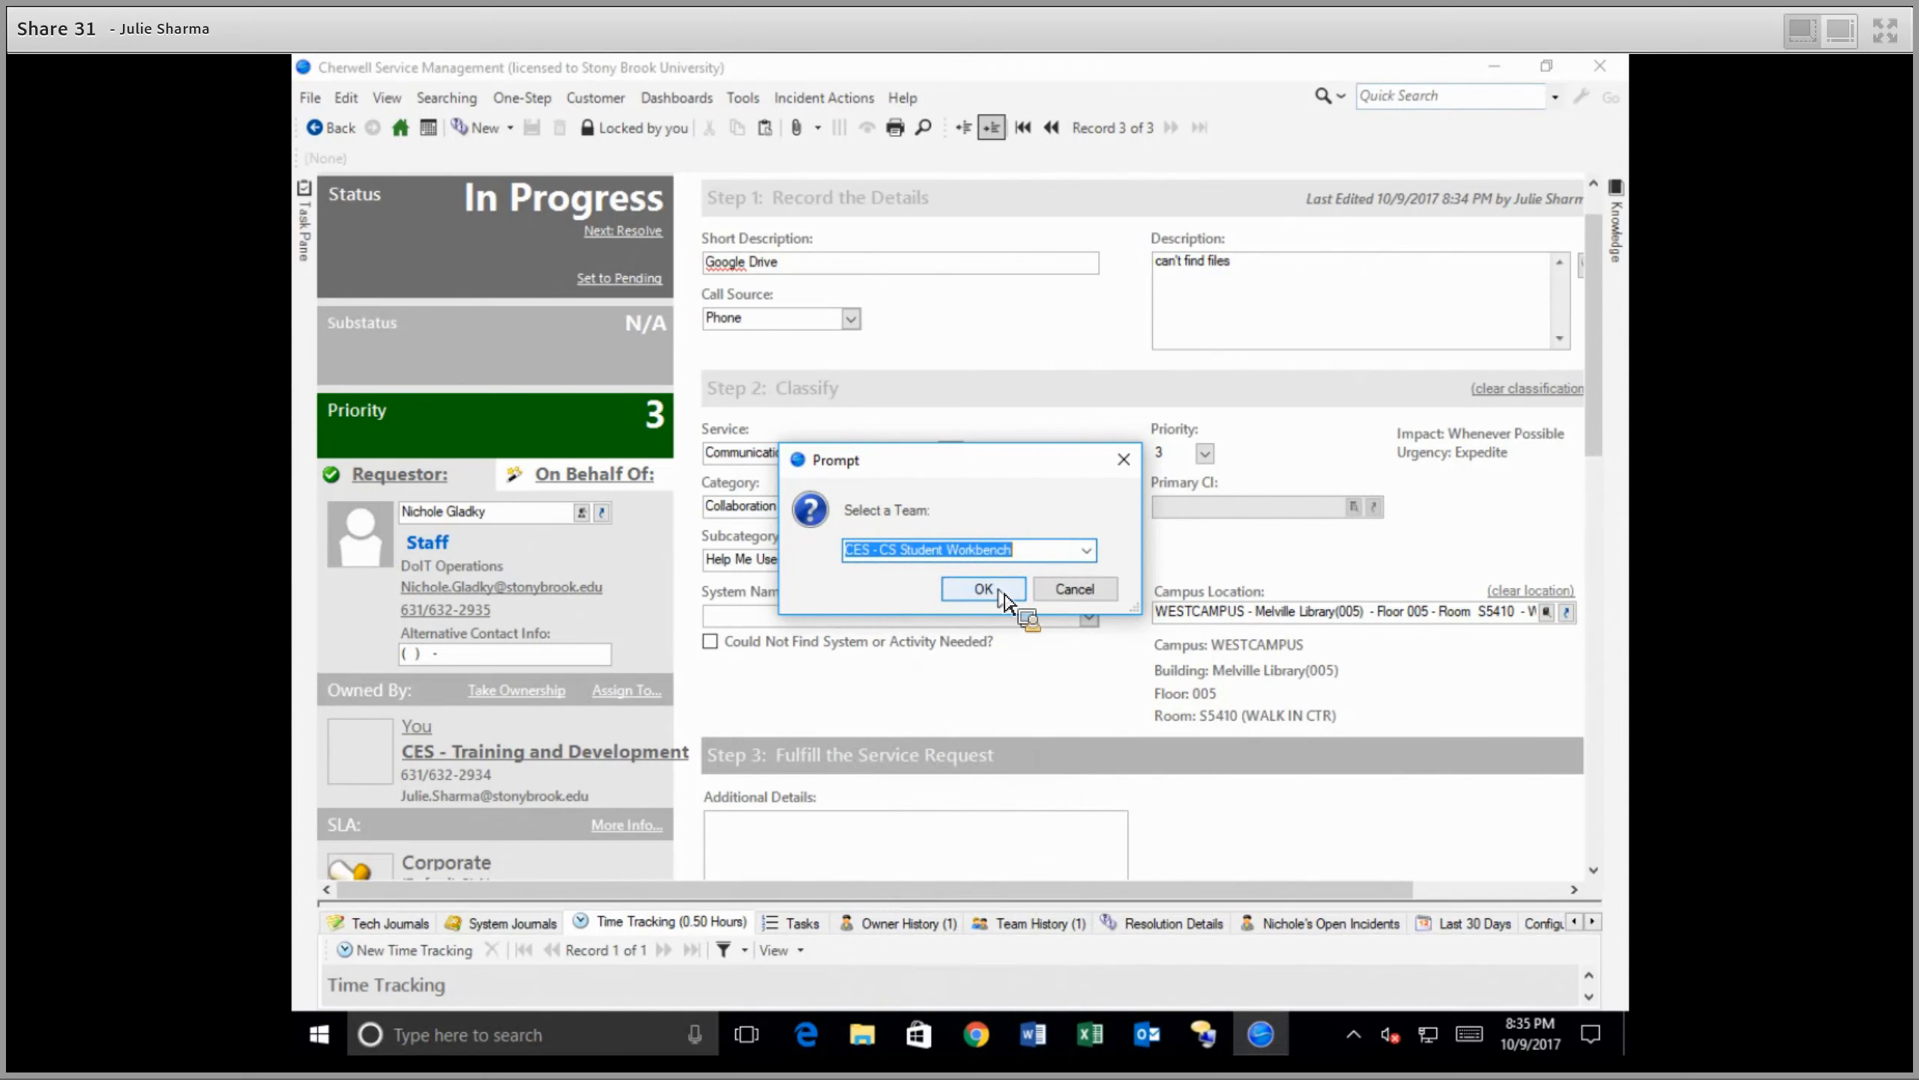
{"action": "left_click", "coordinate": [1071, 593]}
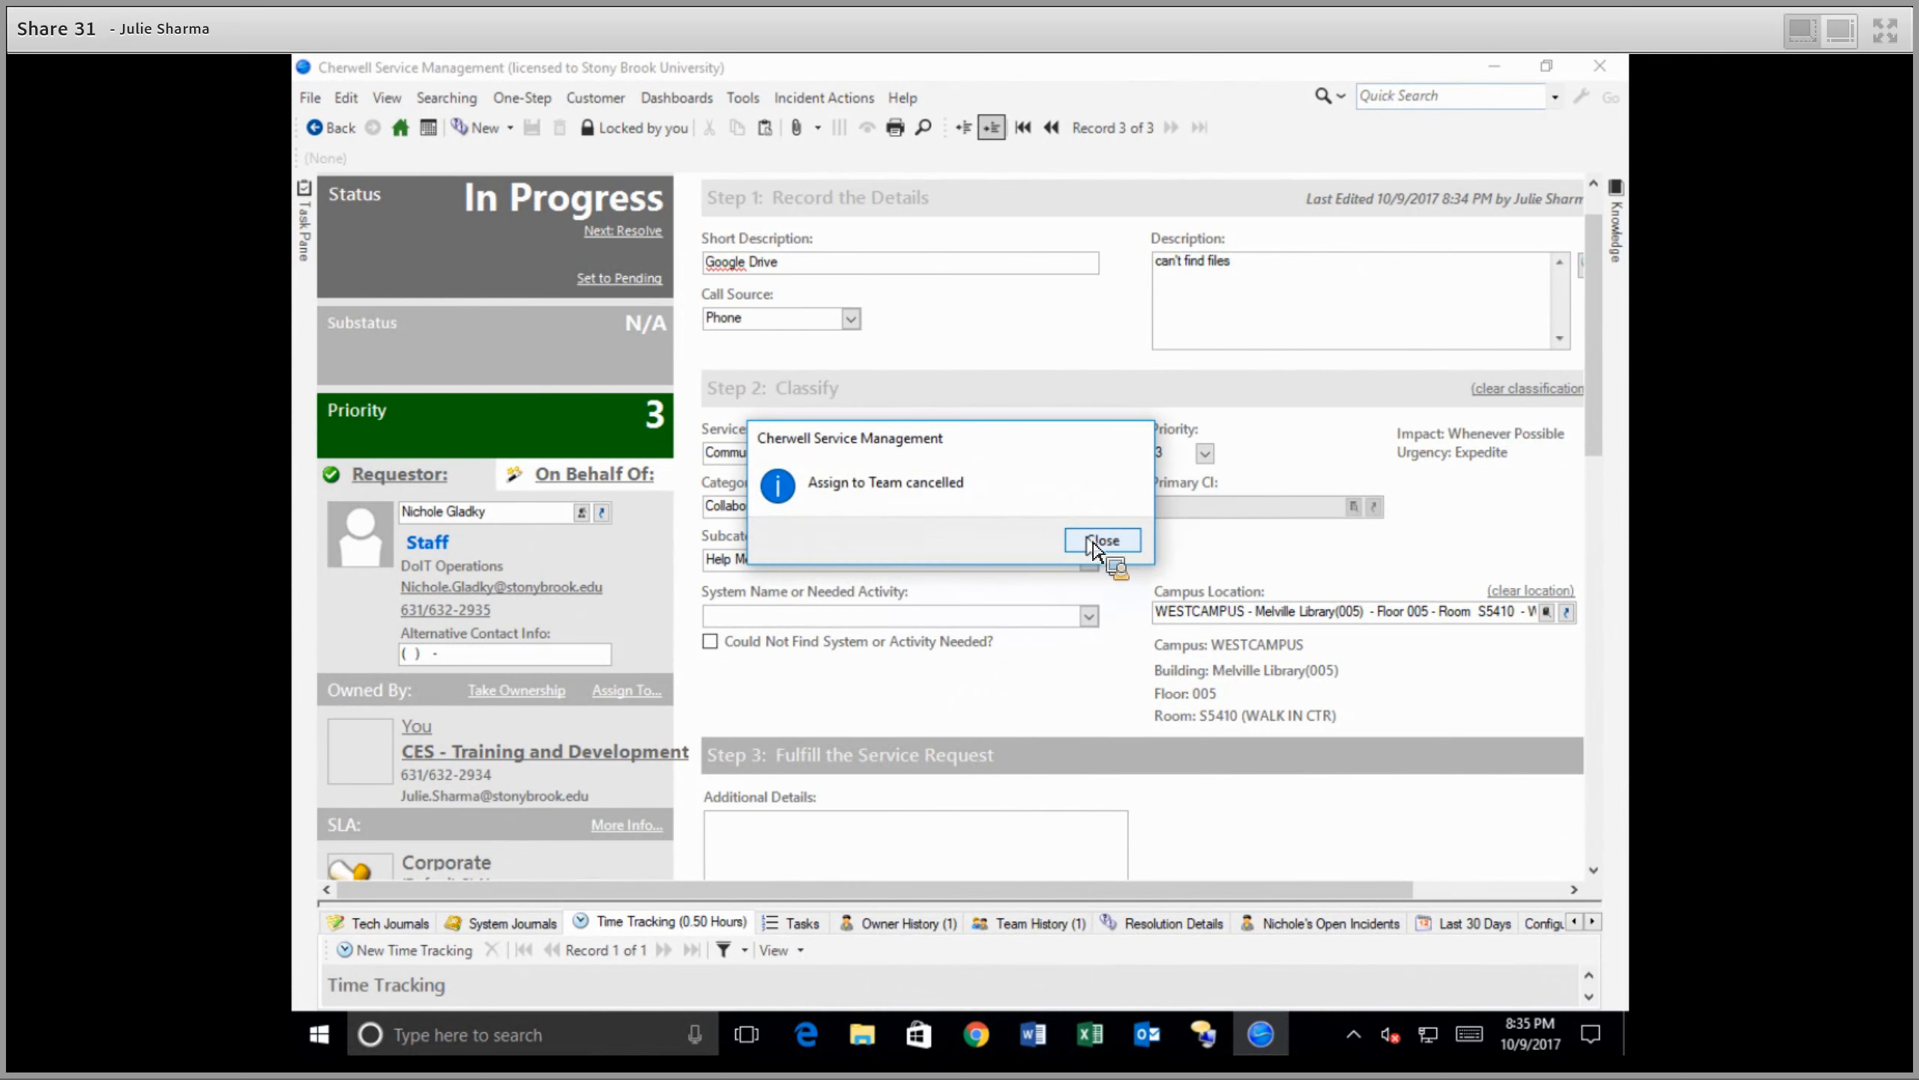
{"action": "left_click", "coordinate": [1093, 542]}
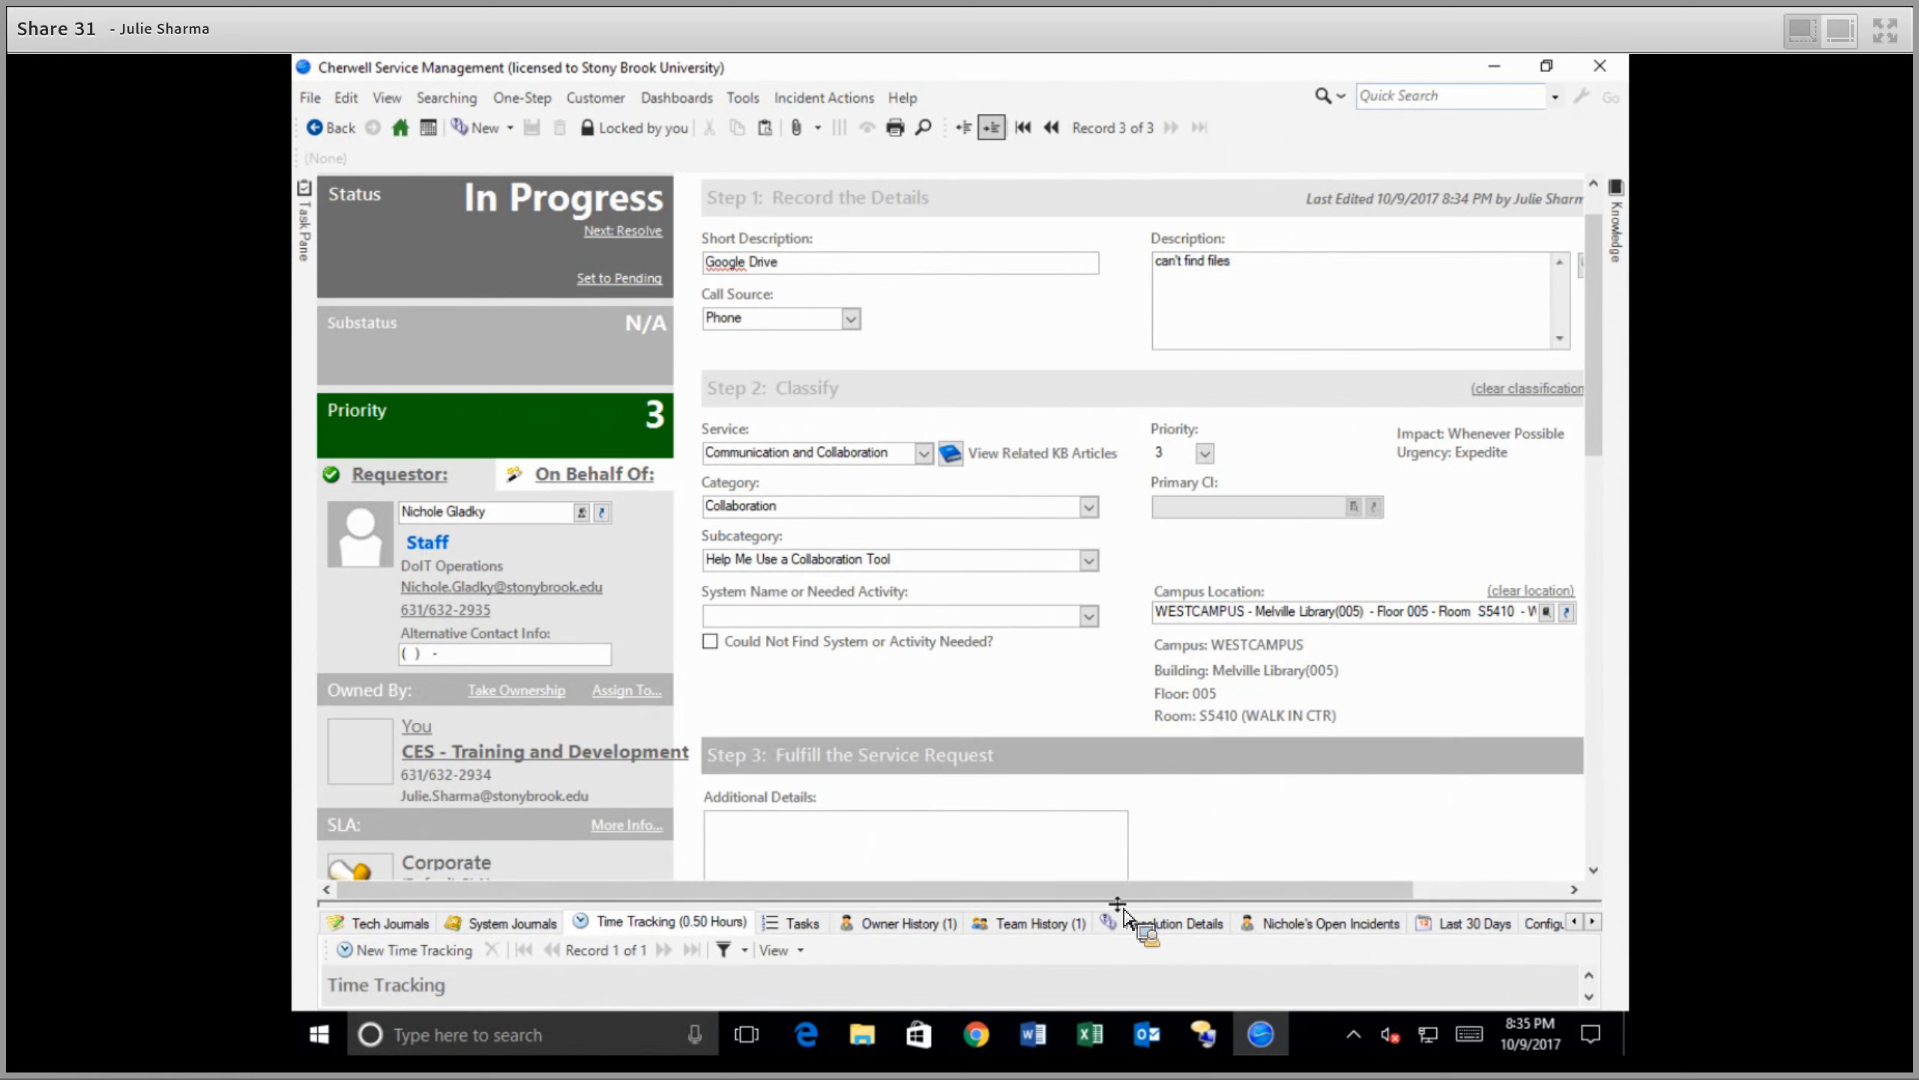
Step: Enter the close description in Resolution Details as "Do this" followed by a numbered list with "do this" and "do that"
{"action": "mouse_move", "coordinate": [1124, 914]}
{"action": "left_mouse_down"}
{"action": "mouse_move", "coordinate": [1112, 832]}
{"action": "mouse_move", "coordinate": [1136, 635]}
{"action": "left_mouse_up"}
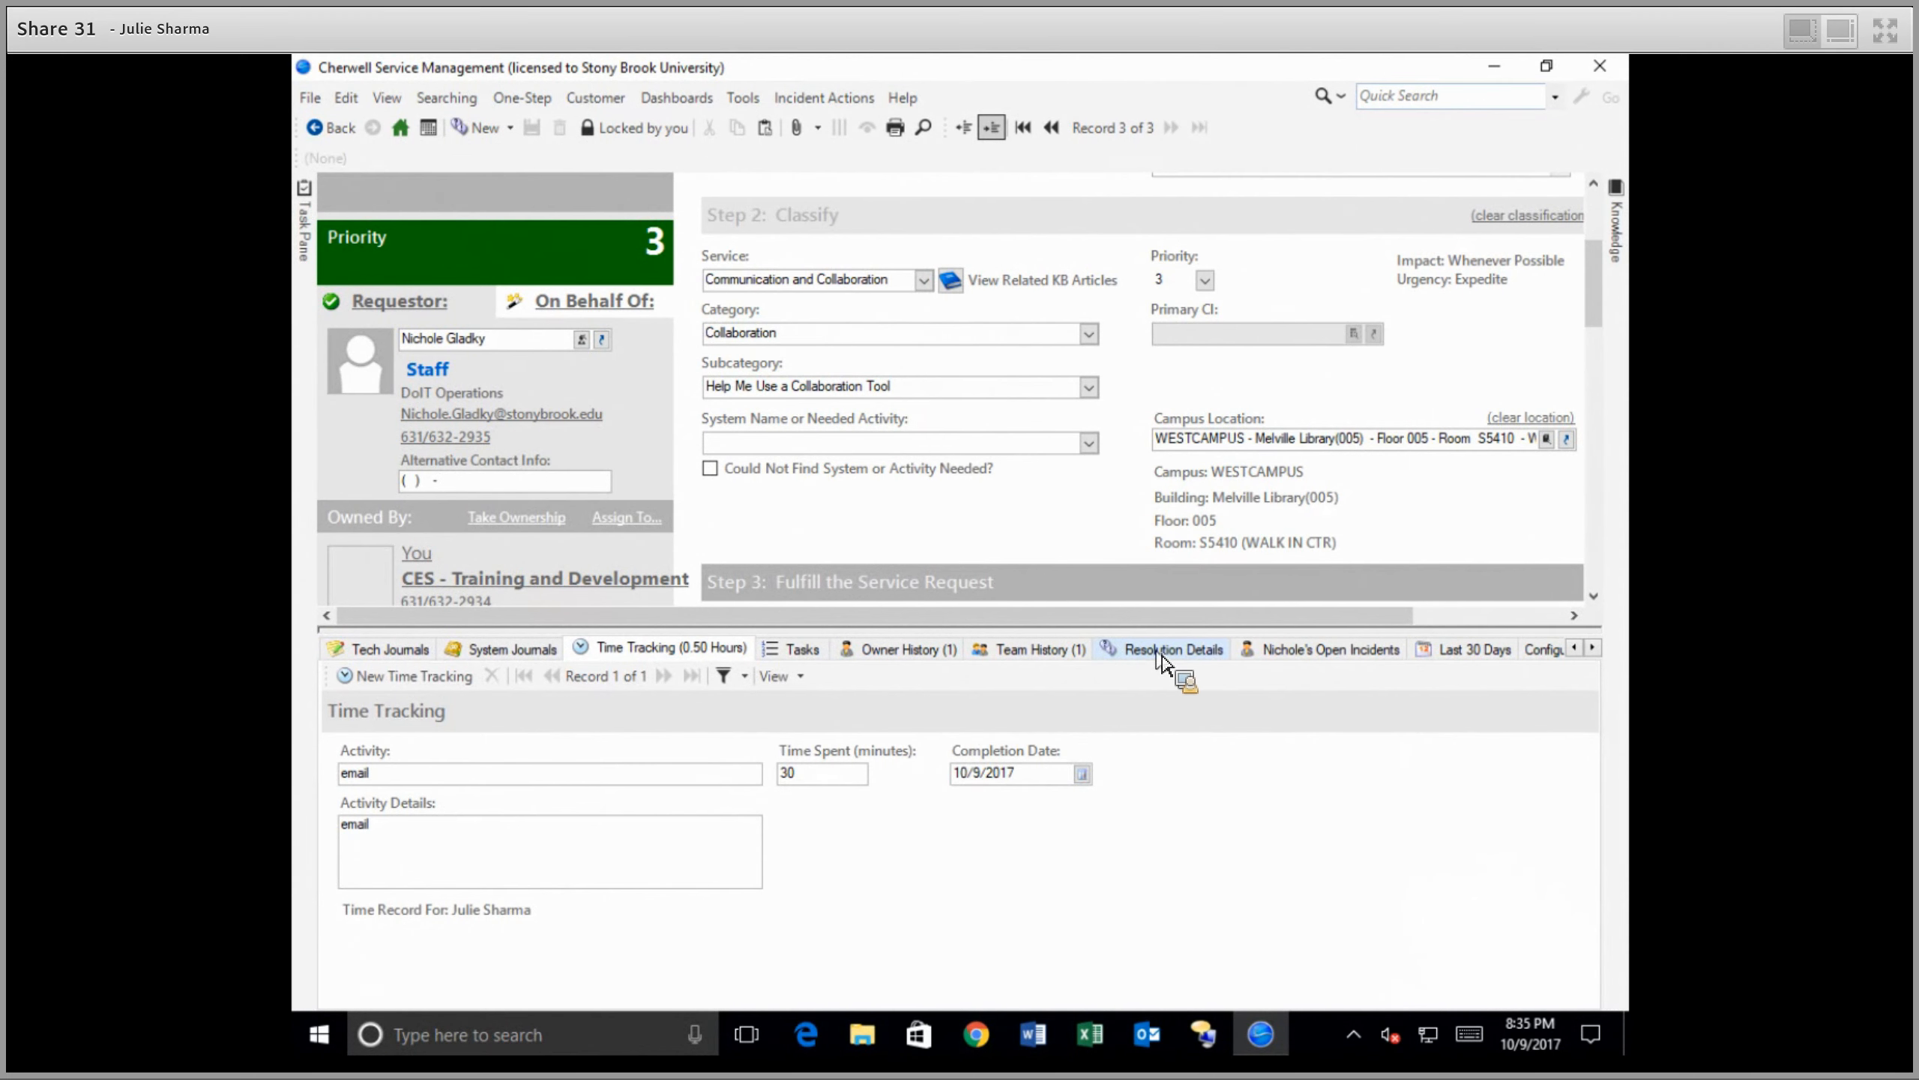
{"action": "left_click", "coordinate": [1163, 657]}
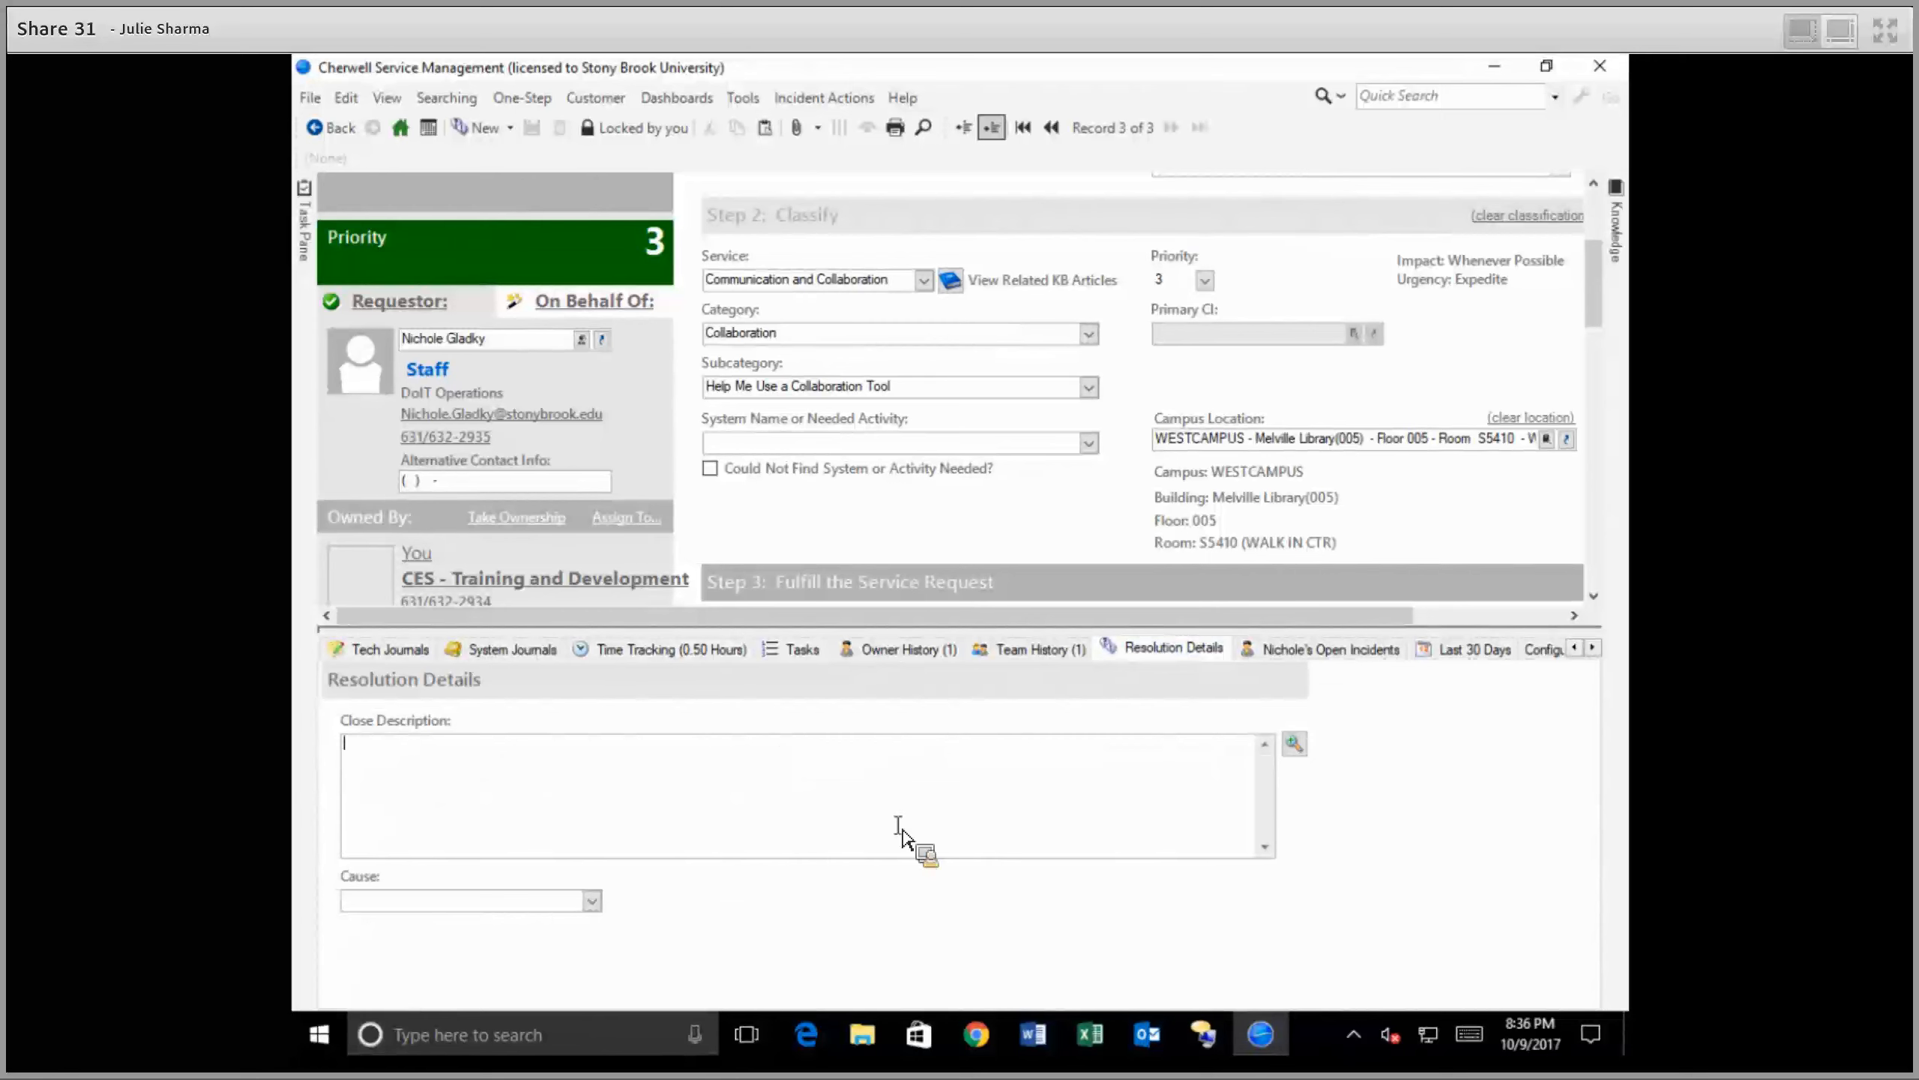
{"action": "left_click", "coordinate": [1307, 749]}
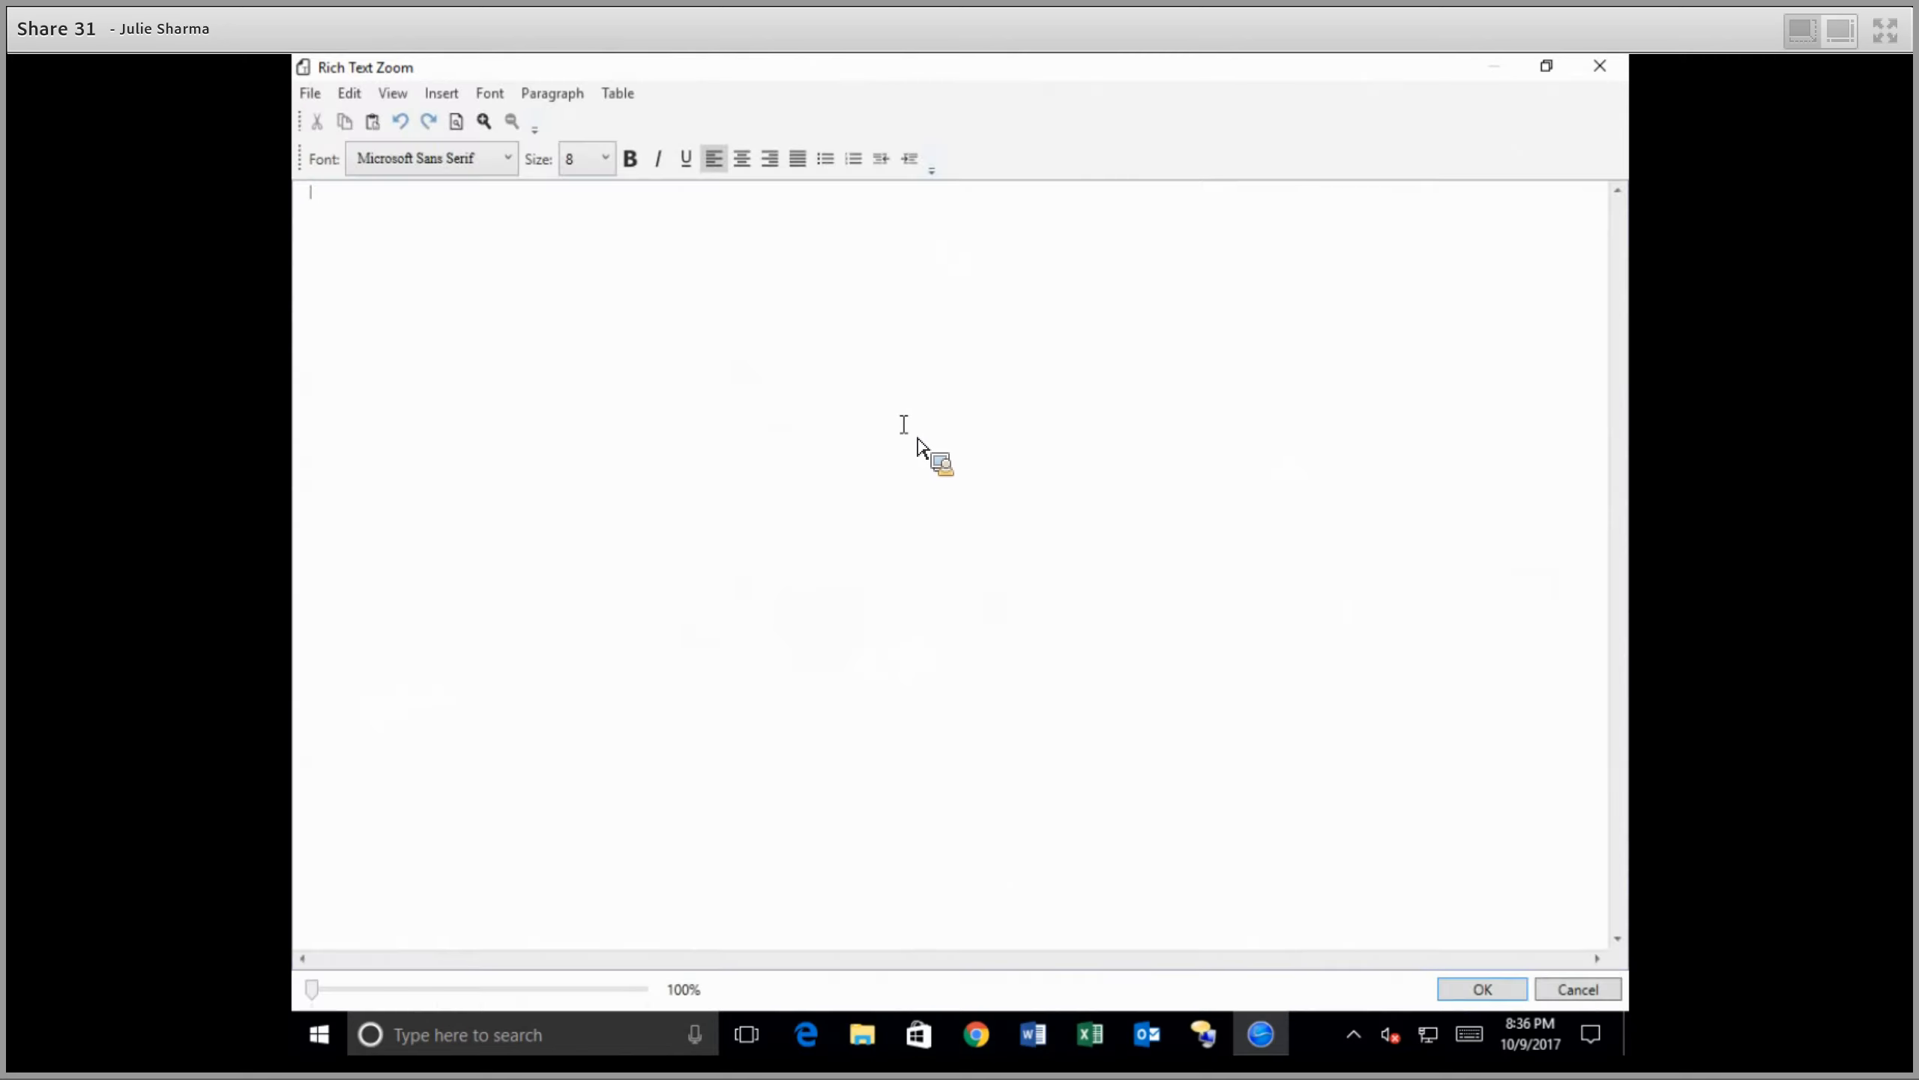
{"action": "type", "text": "Do this"}
{"action": "key", "text": "Return"}
{"action": "left_click", "coordinate": [853, 158]}
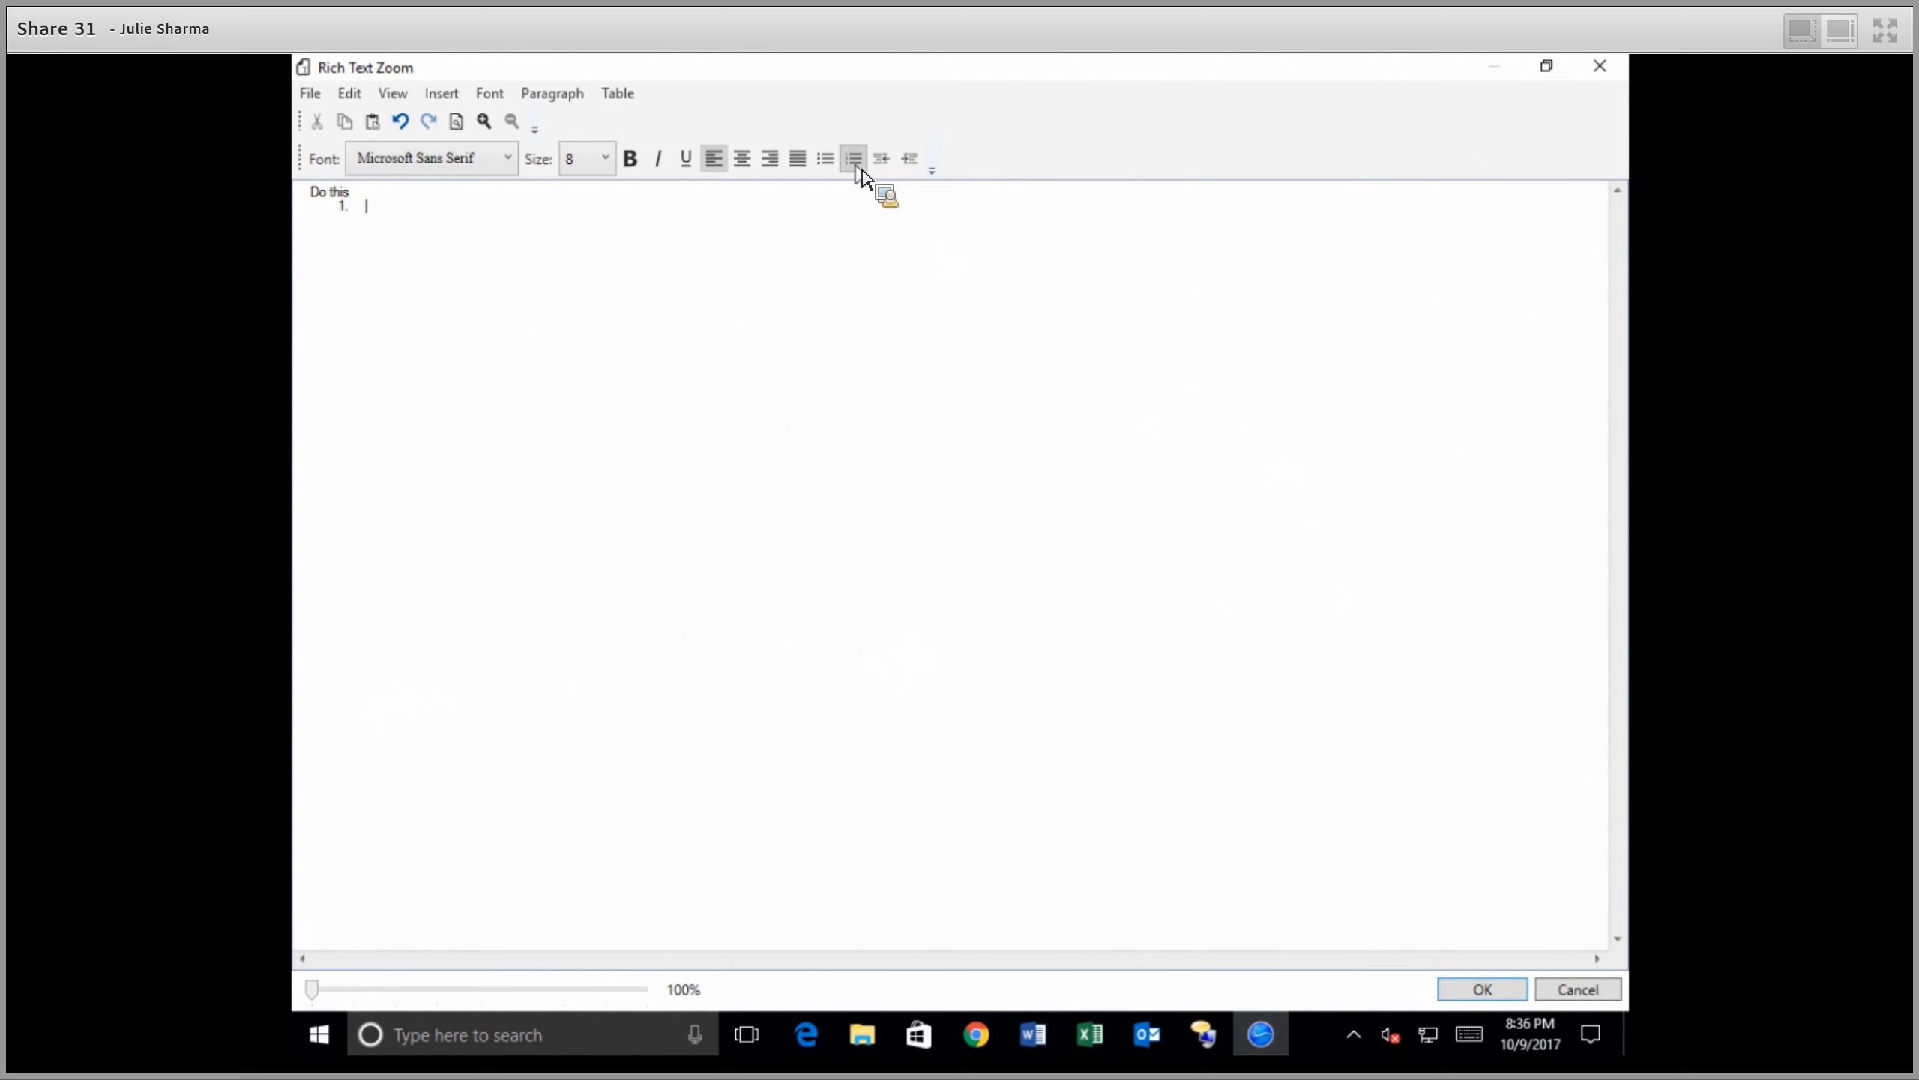
{"action": "type", "text": "do this"}
{"action": "key", "text": "Return"}
{"action": "type", "text": "do that"}
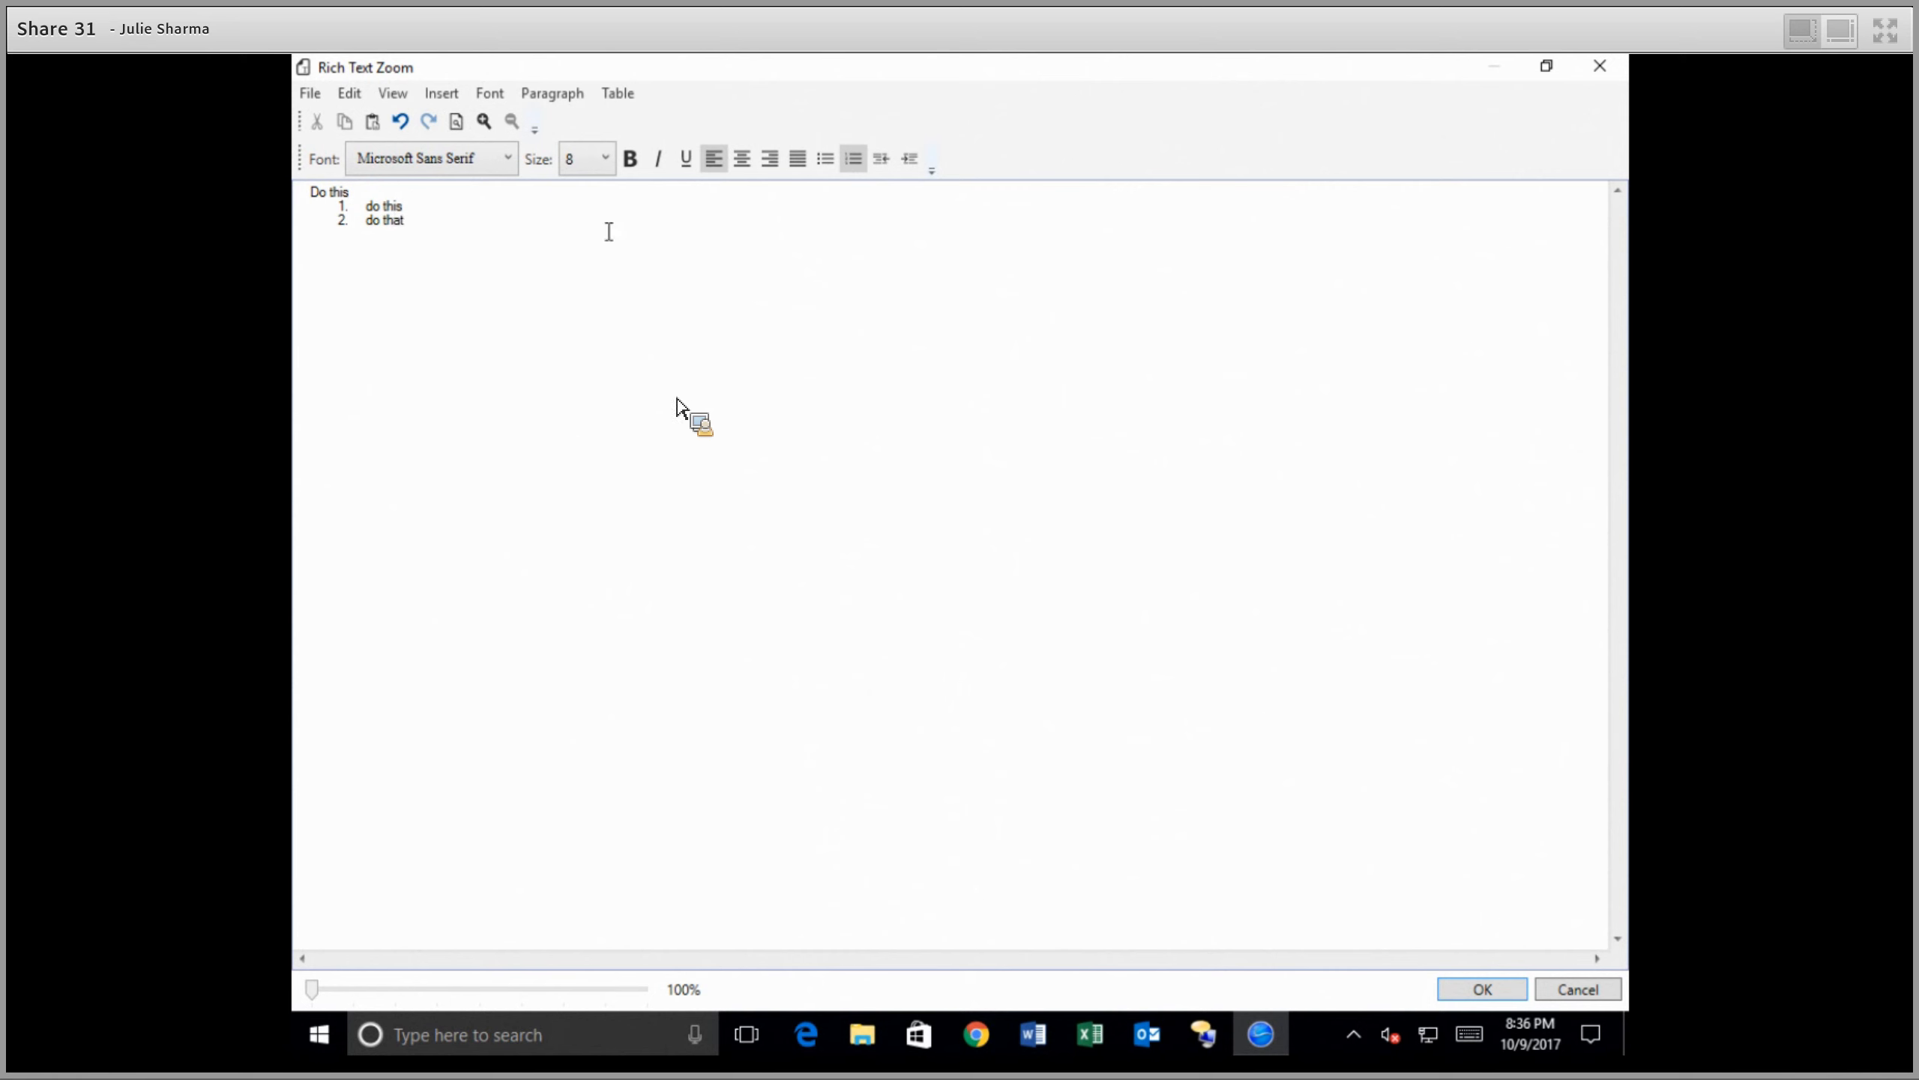
{"action": "left_click", "coordinate": [442, 93]}
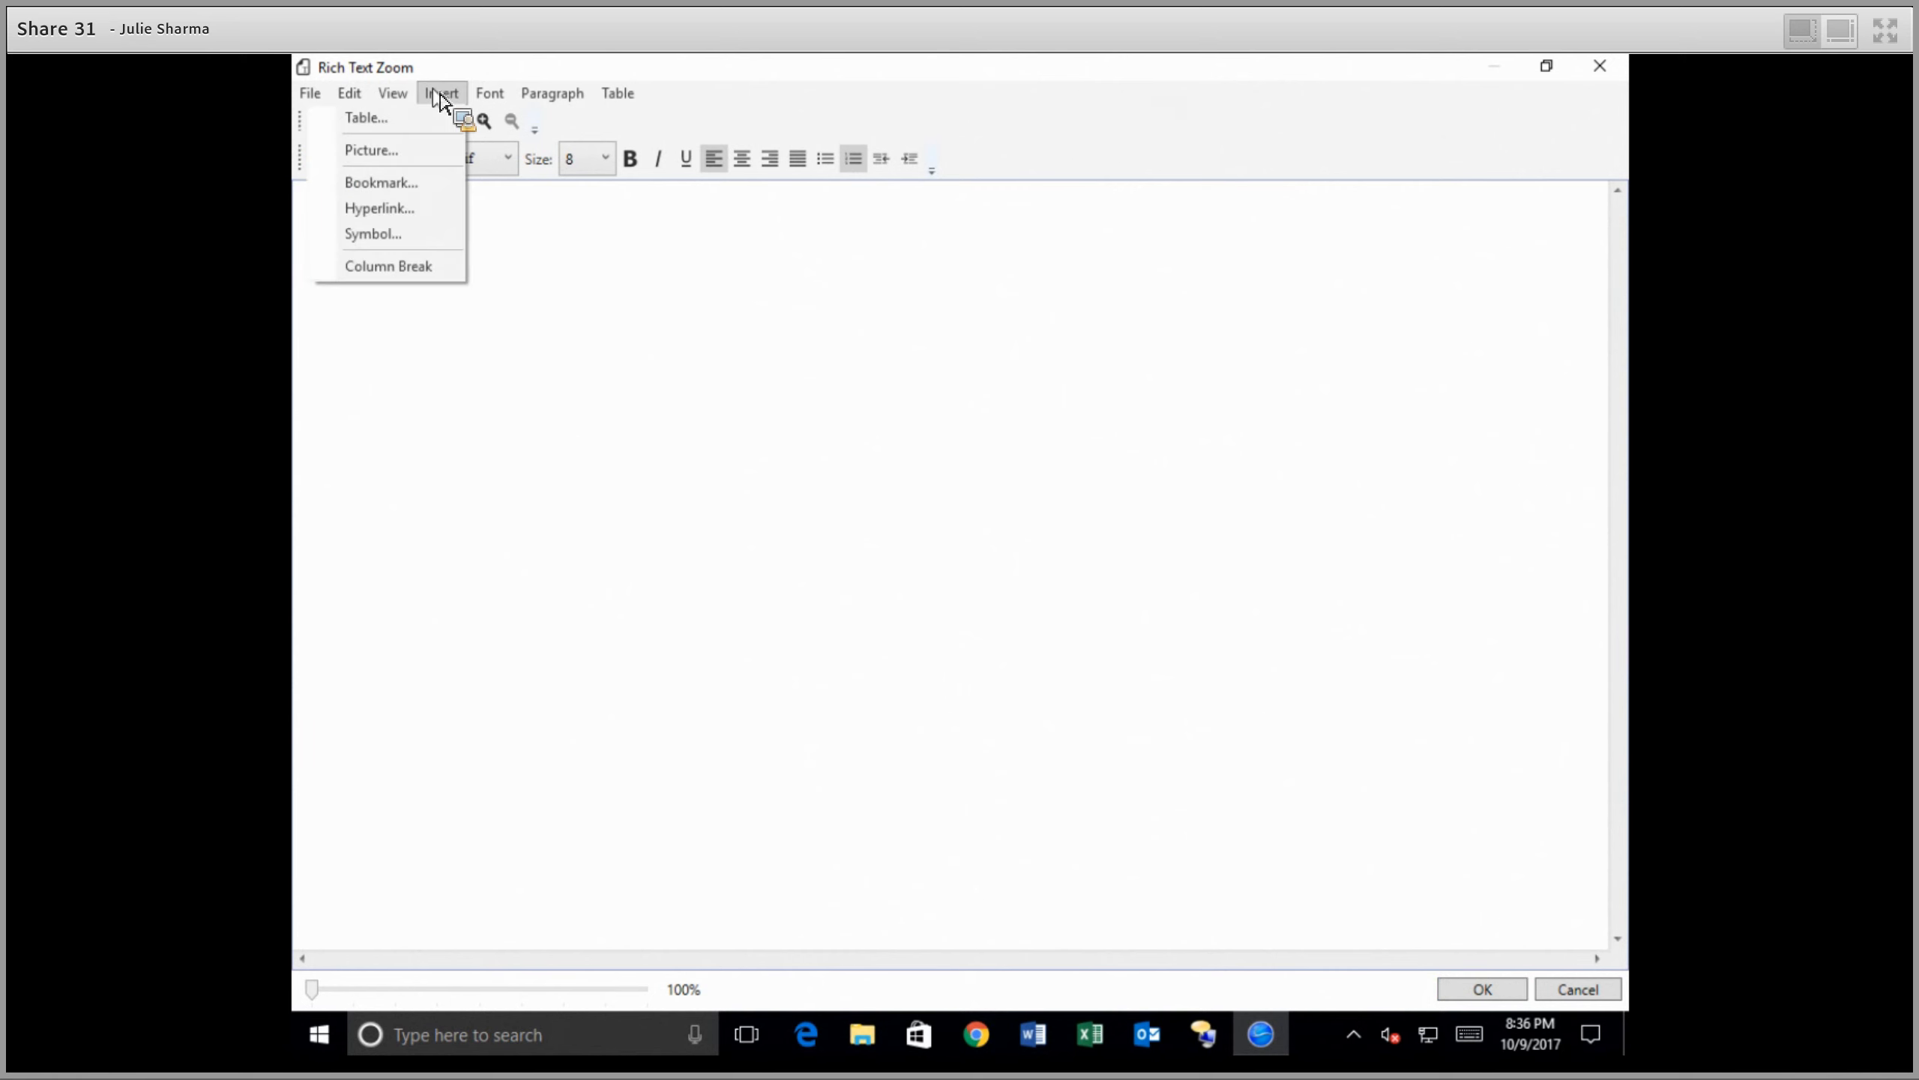
{"action": "left_click", "coordinate": [714, 501]}
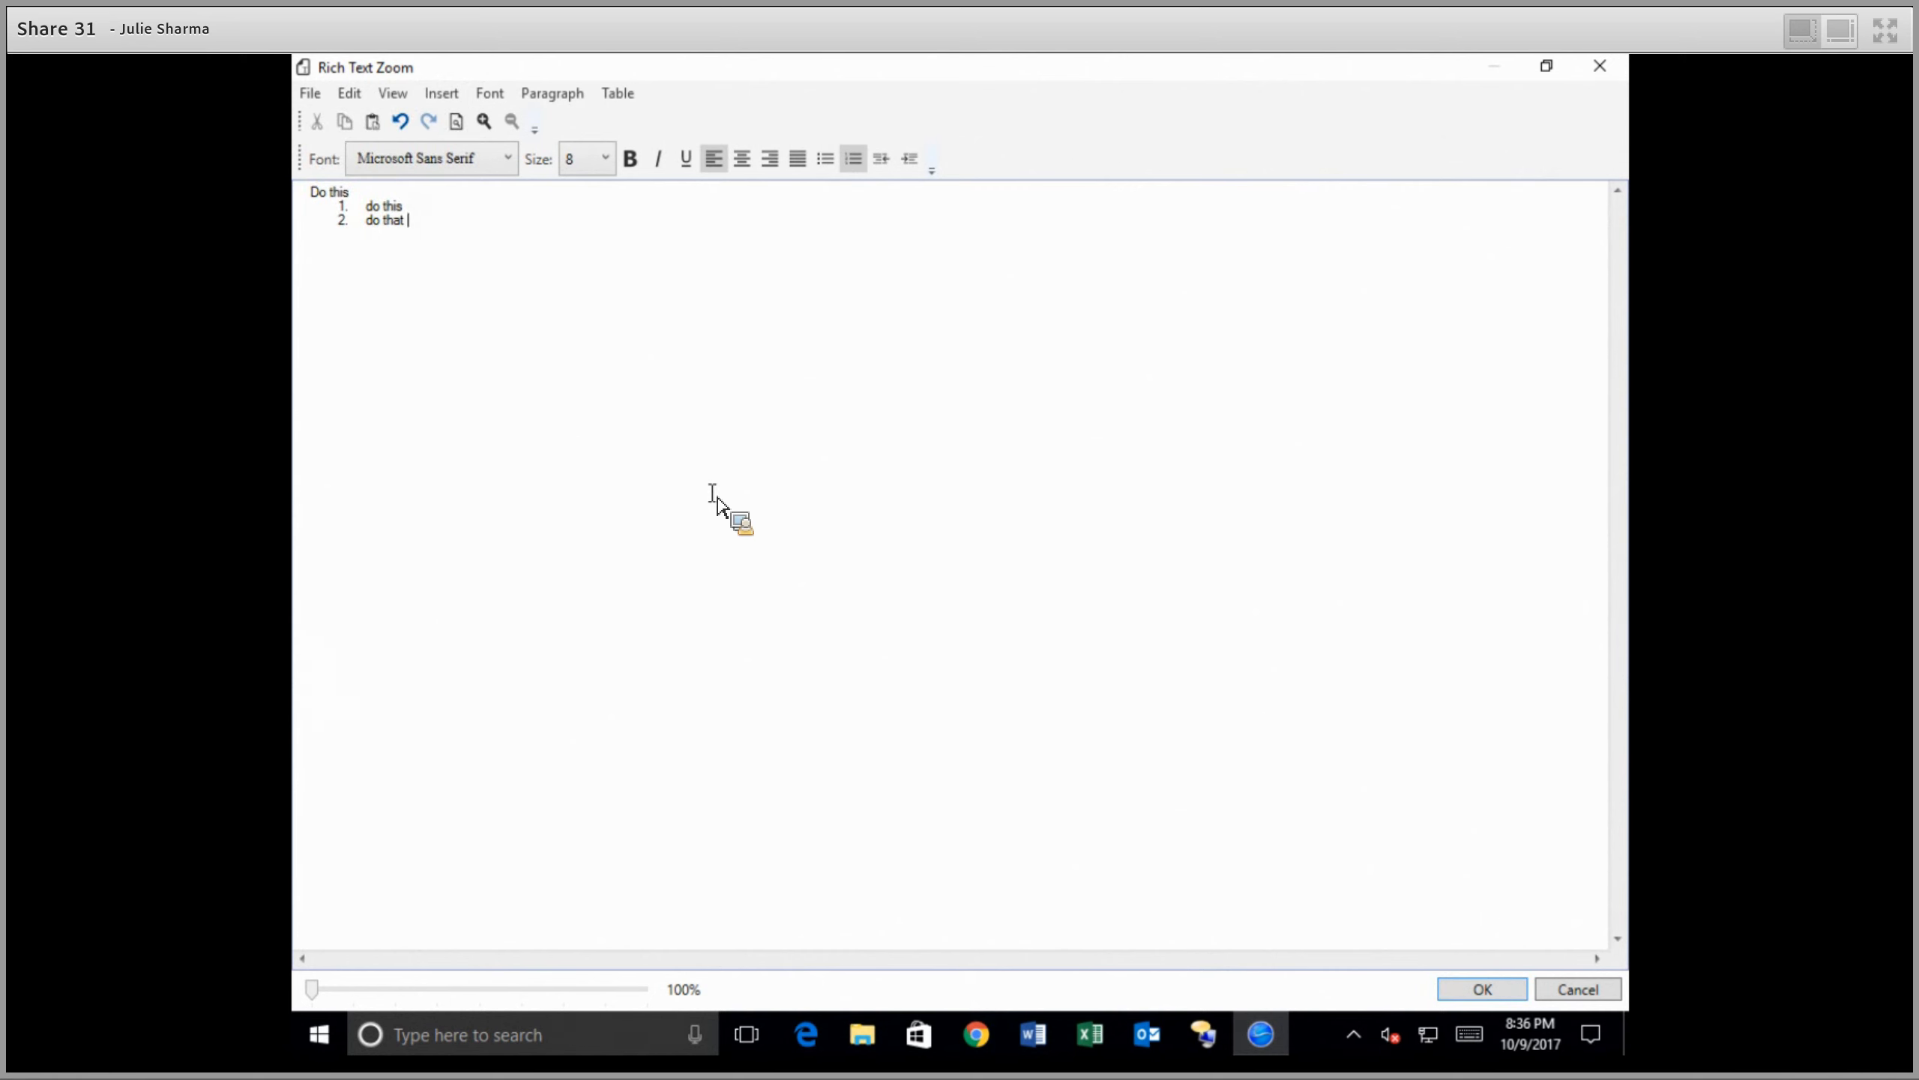
{"action": "left_click", "coordinate": [1495, 992]}
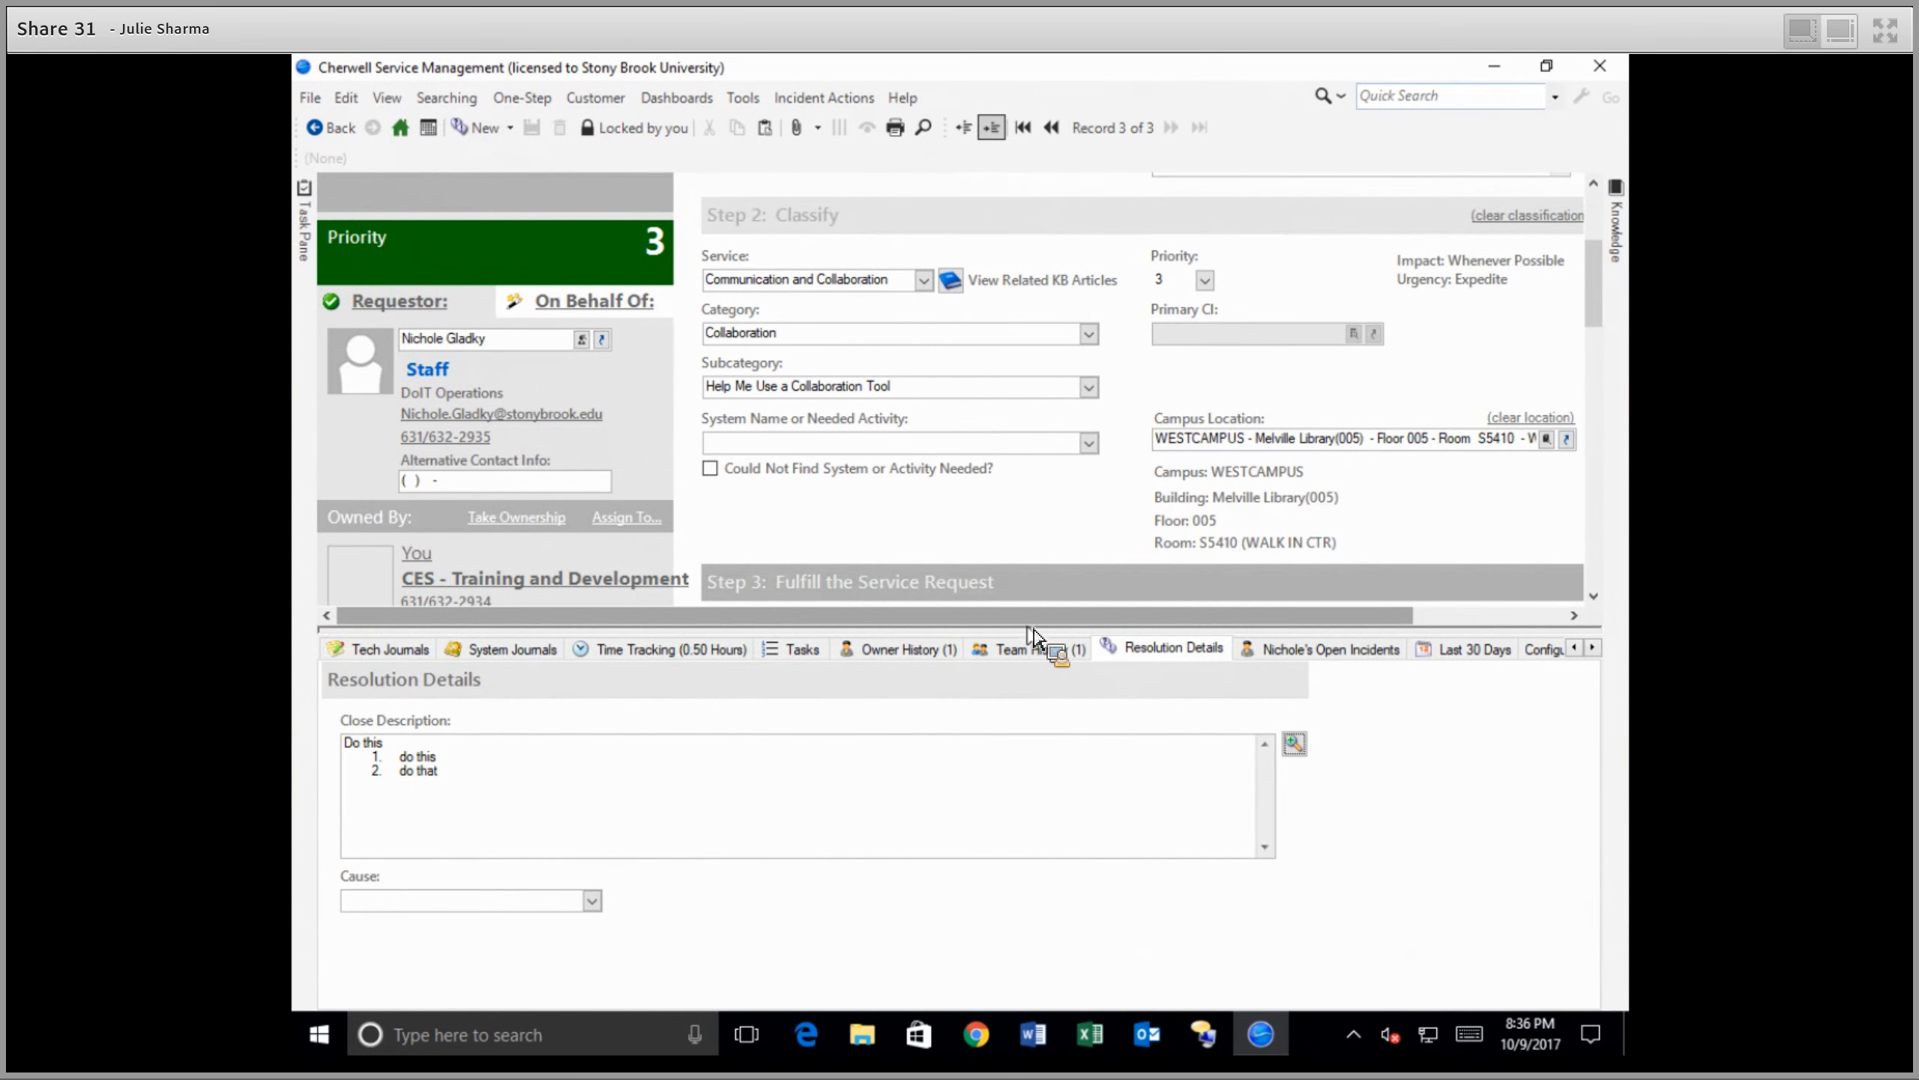
Step: Move the service request on to the Resolved status
{"action": "left_click_drag", "start_coordinate": [1031, 629], "coordinate": [1046, 769]}
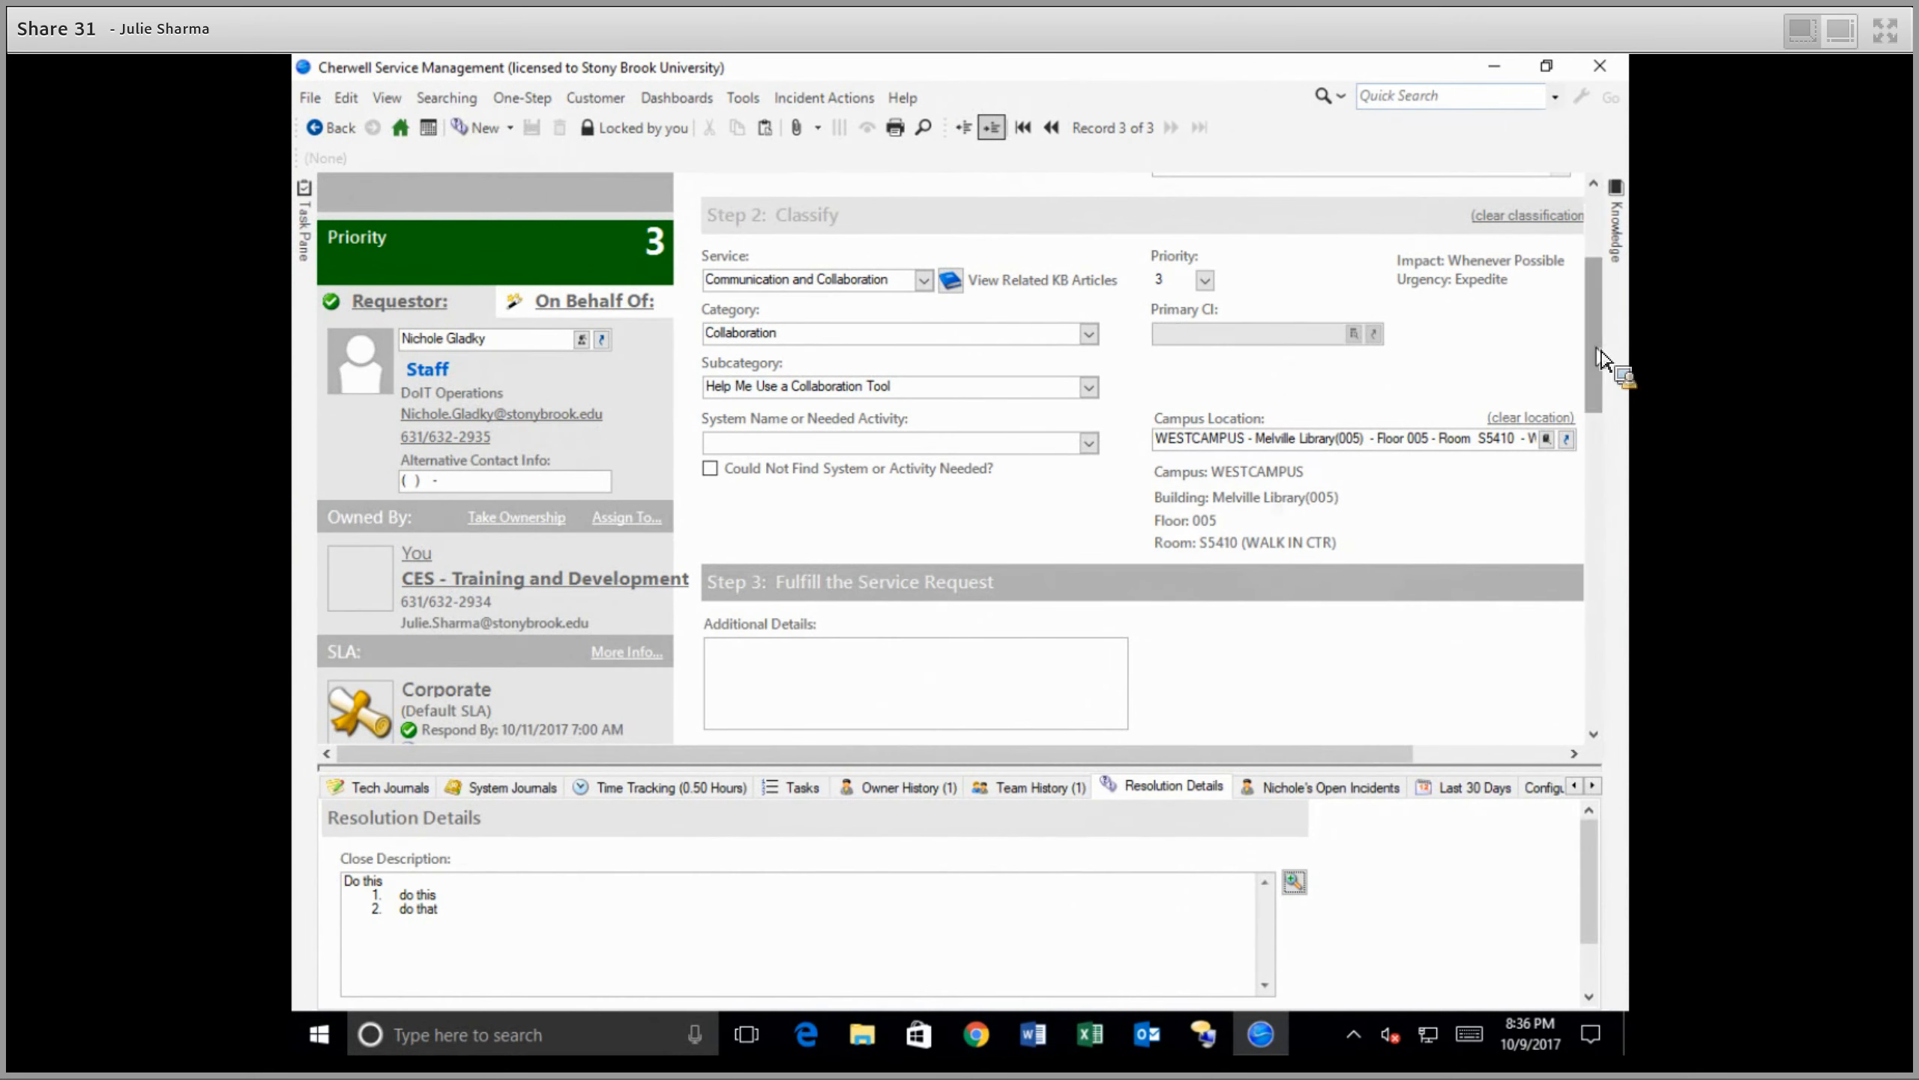
{"action": "left_click_drag", "start_coordinate": [1600, 349], "coordinate": [1602, 290]}
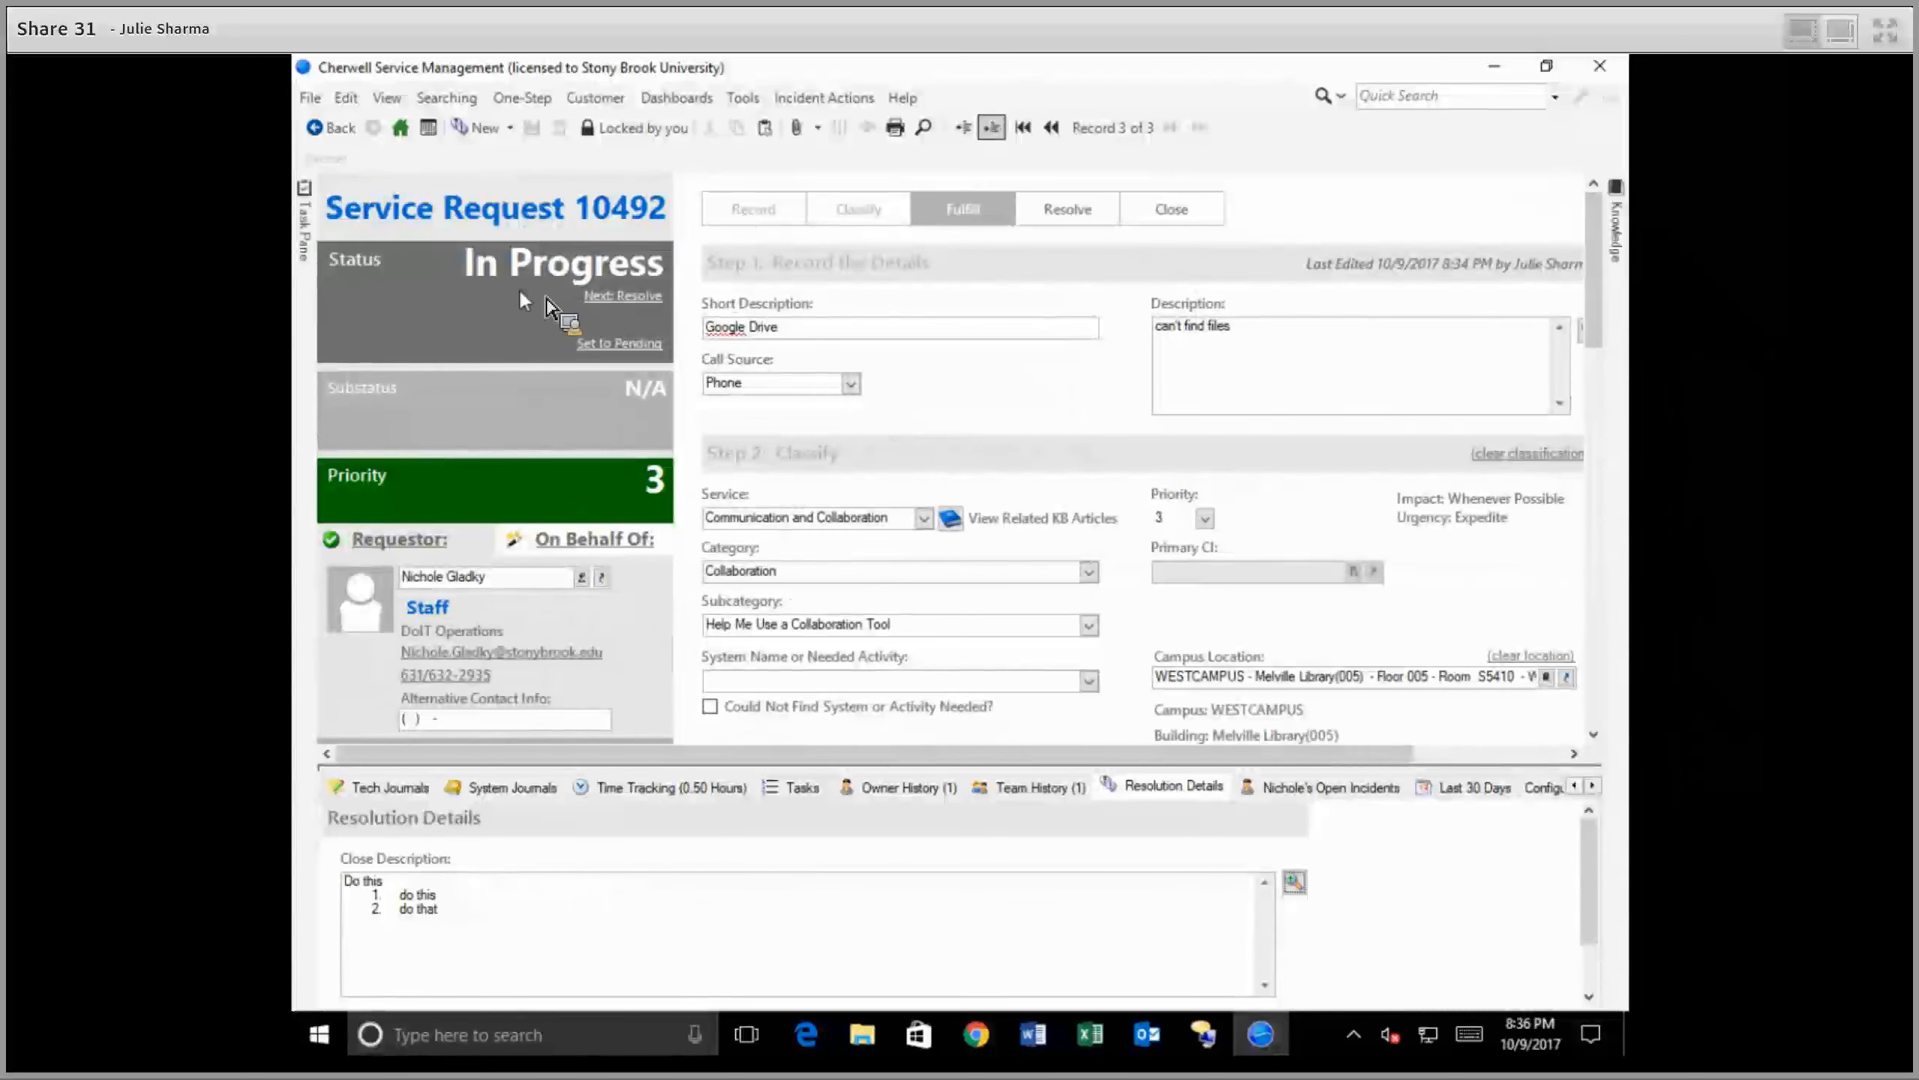
{"action": "left_click", "coordinate": [627, 296]}
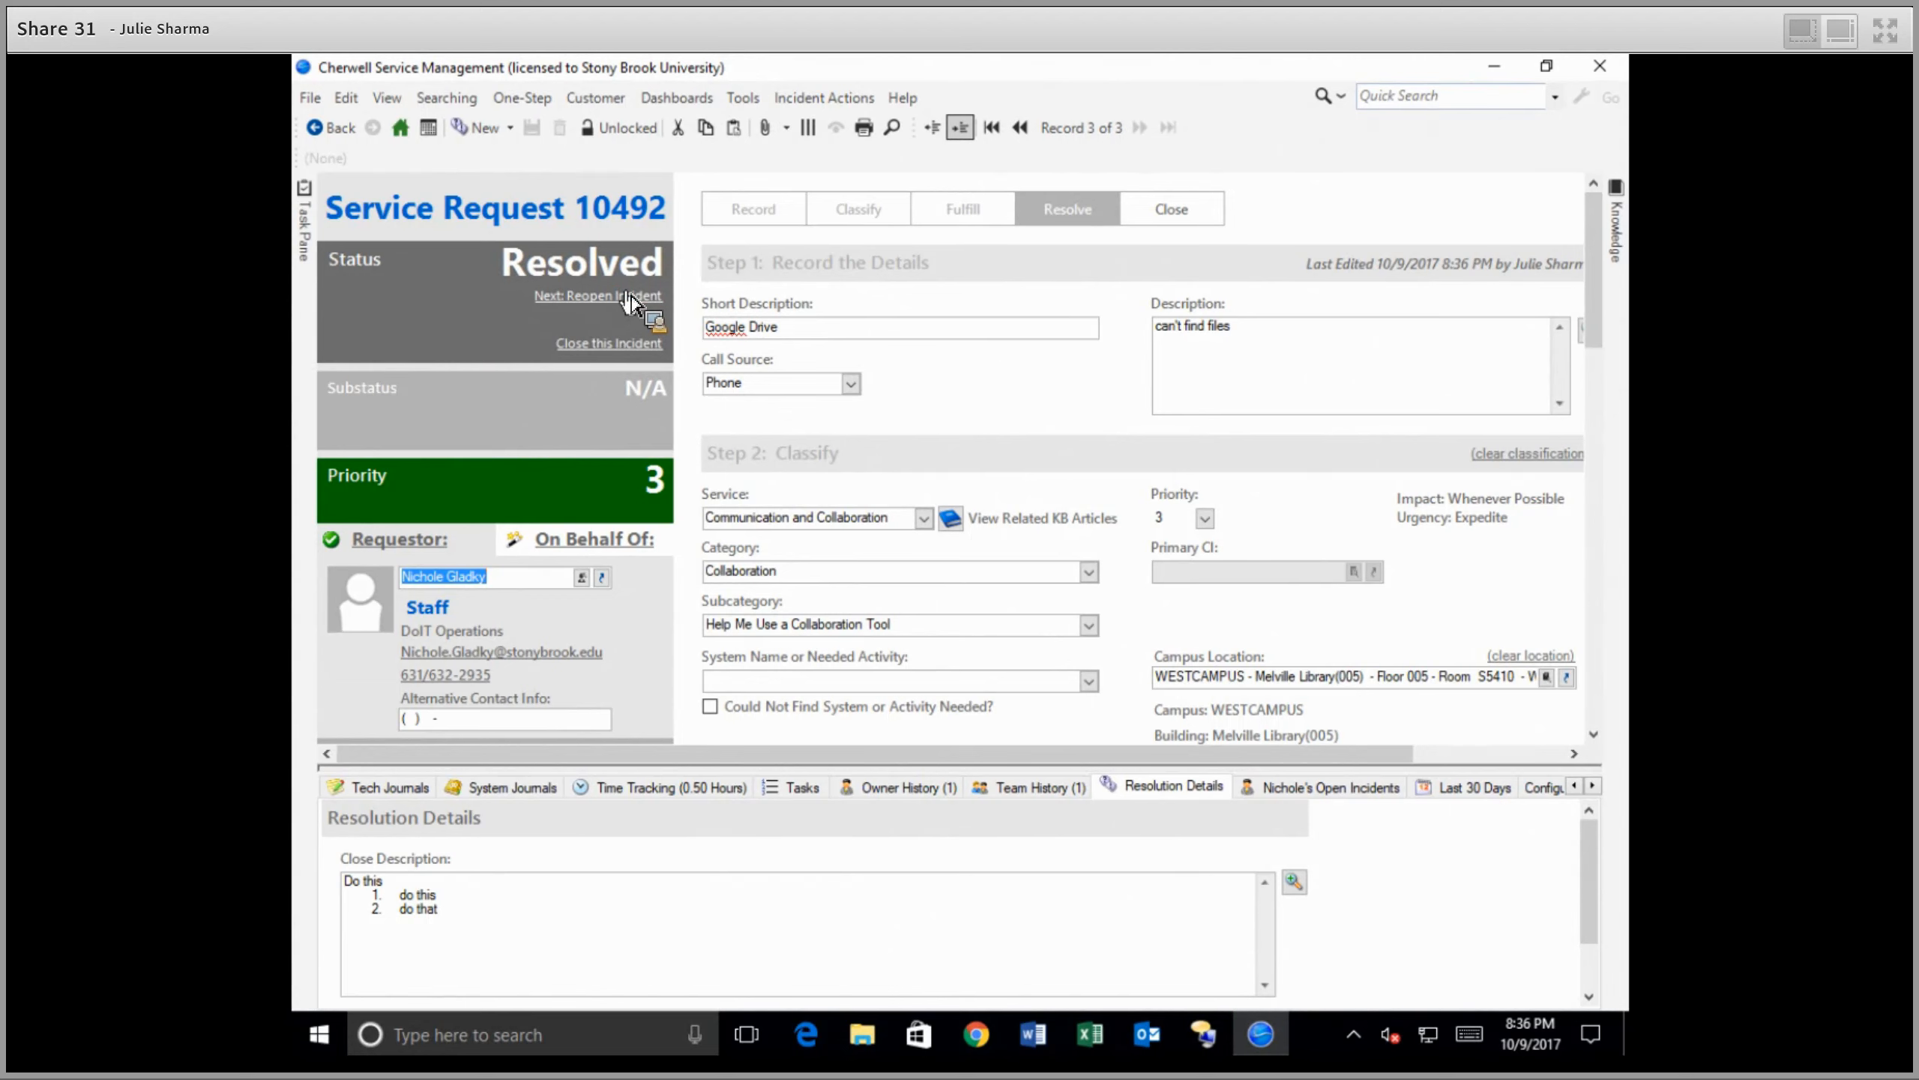
Step: Copy the whole close description into a new e-mail to the requestor and abandon the draft
{"action": "left_click", "coordinate": [498, 953]}
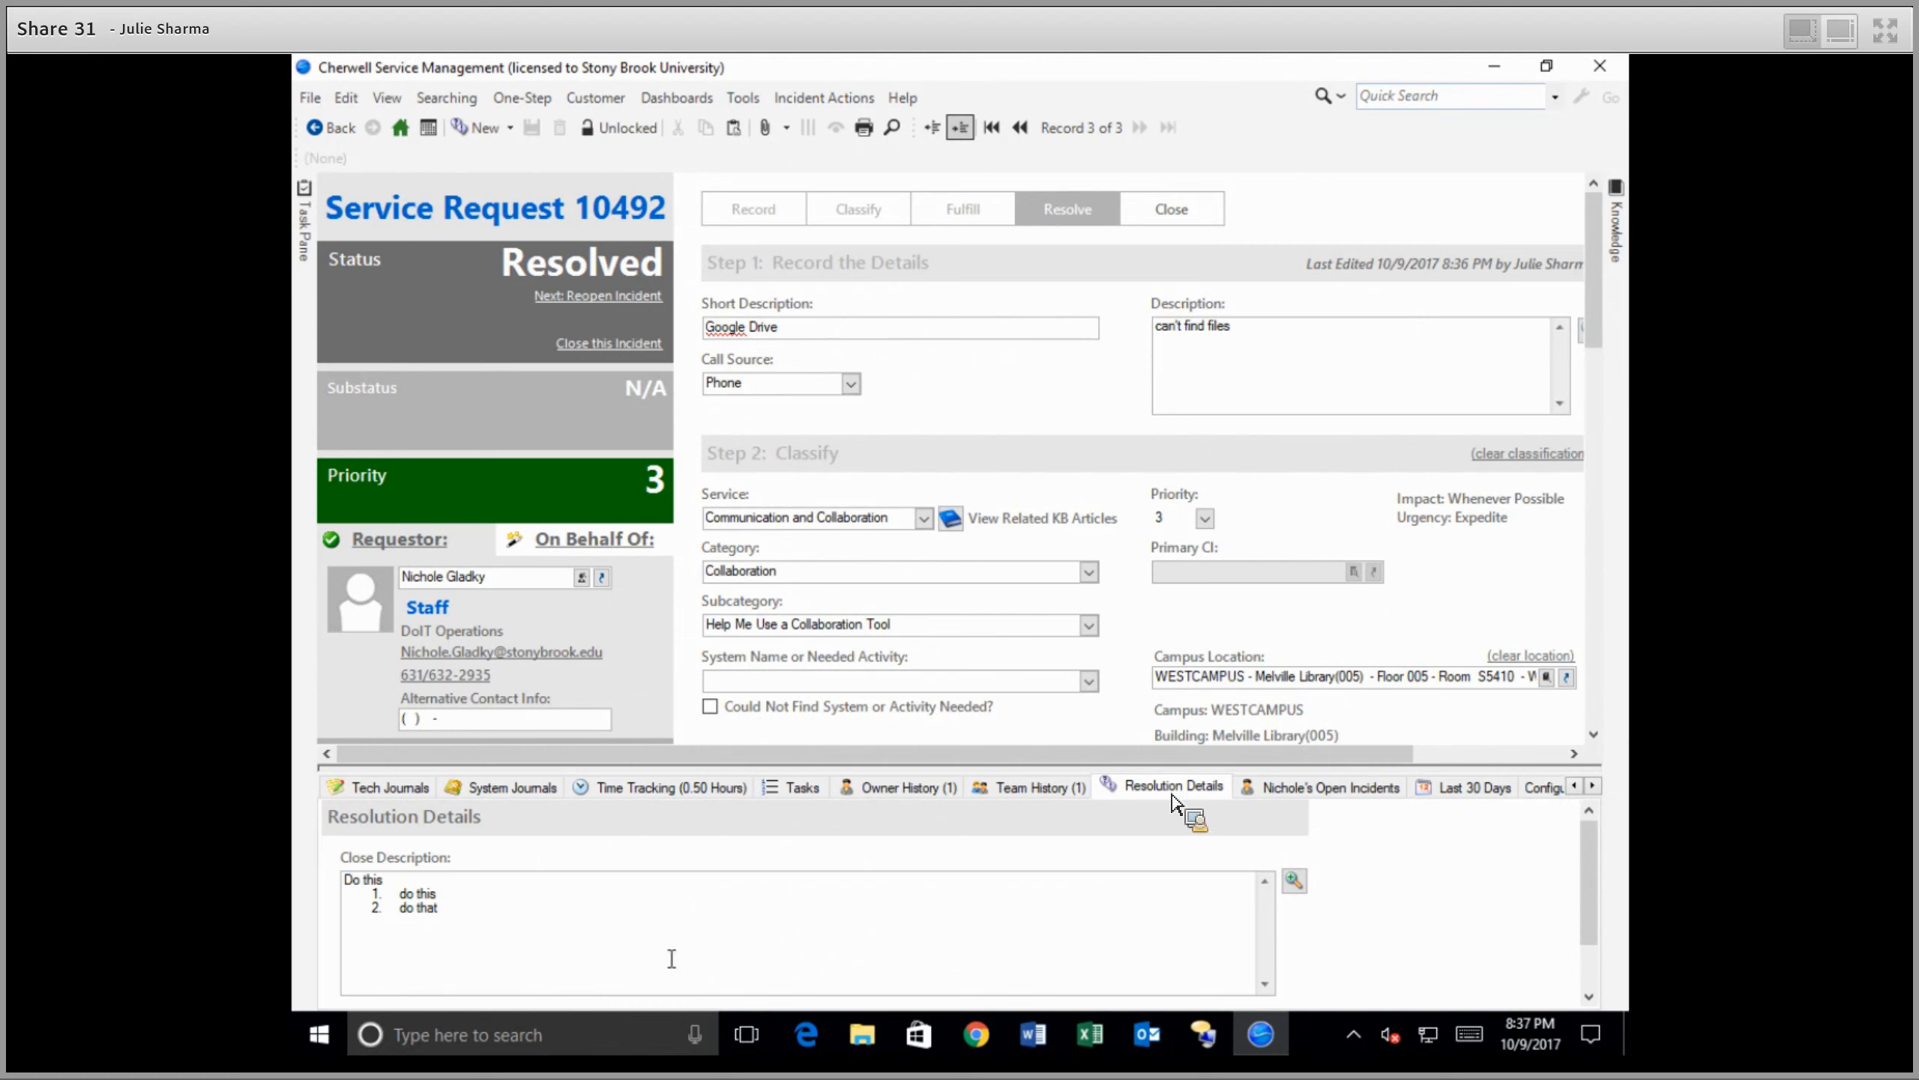
{"action": "key", "text": "ctrl+a"}
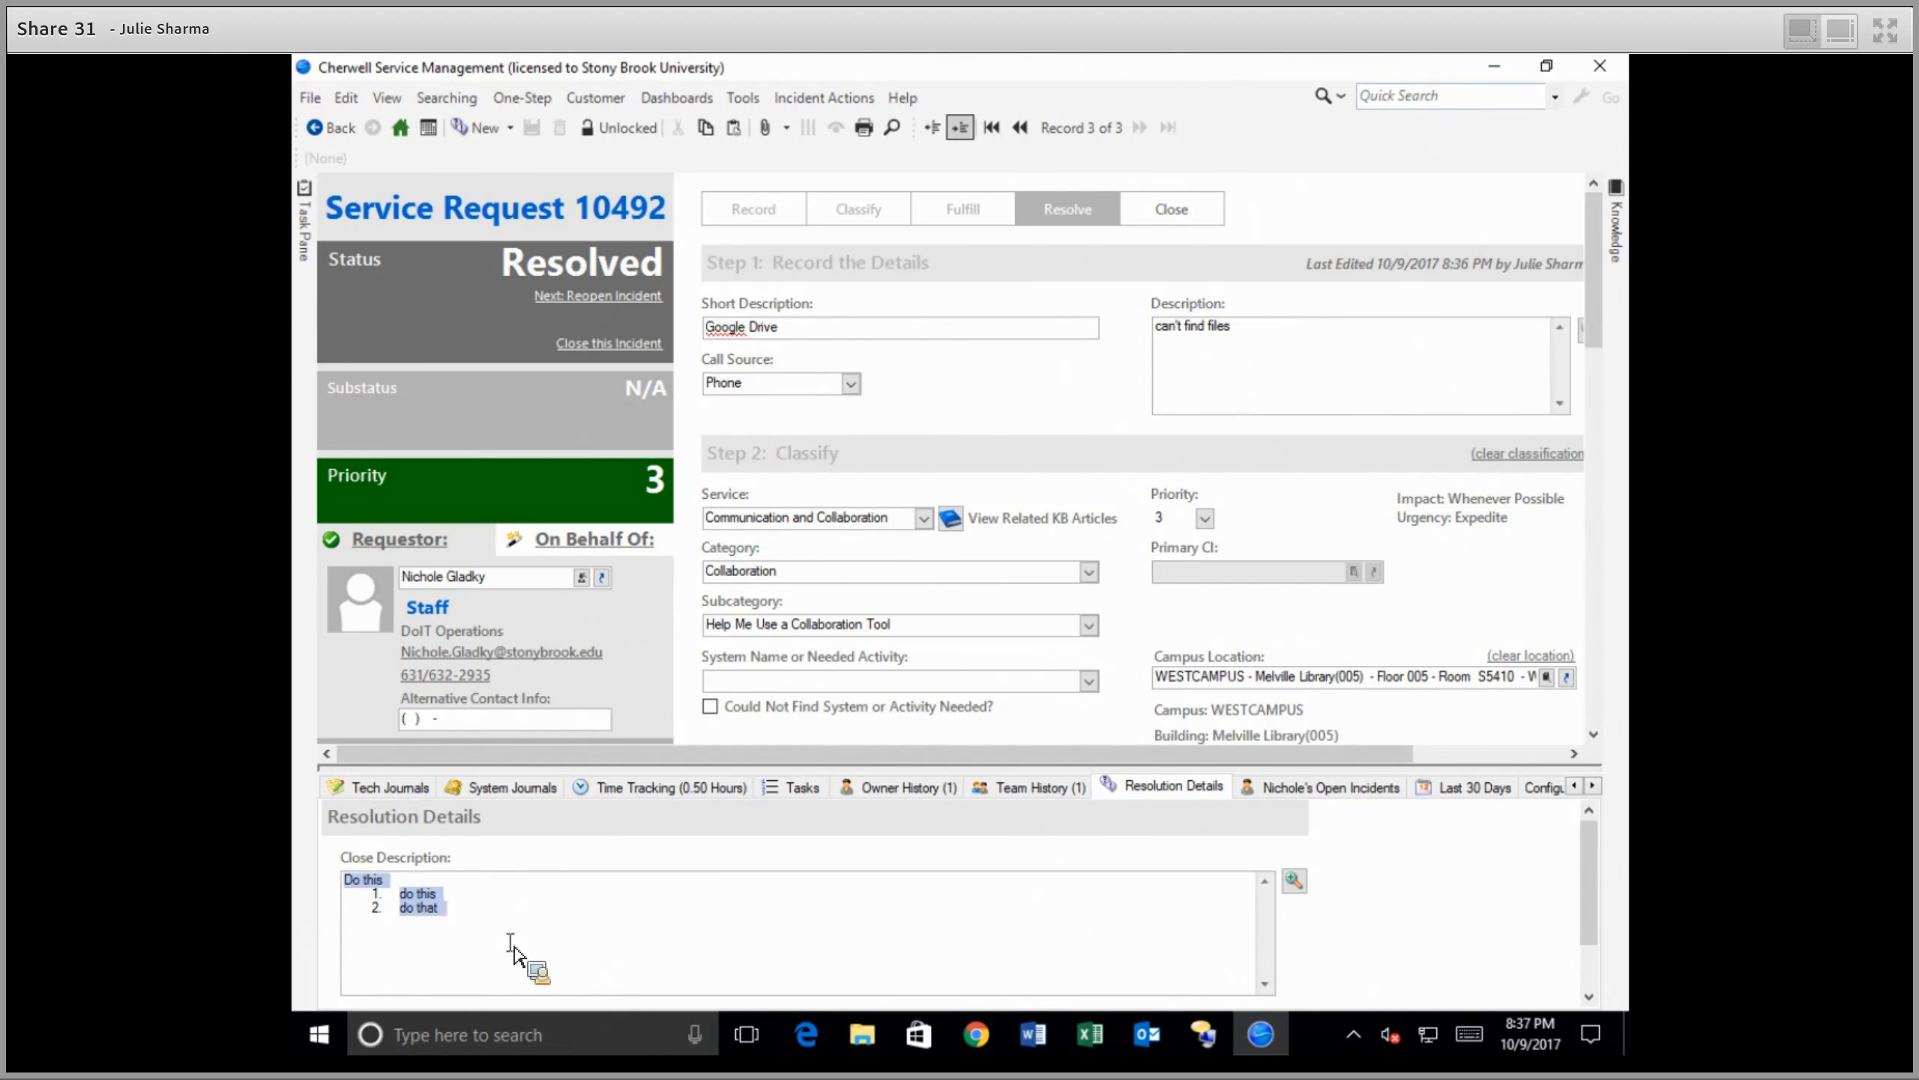
{"action": "left_click", "coordinate": [310, 97]}
{"action": "left_click", "coordinate": [481, 344]}
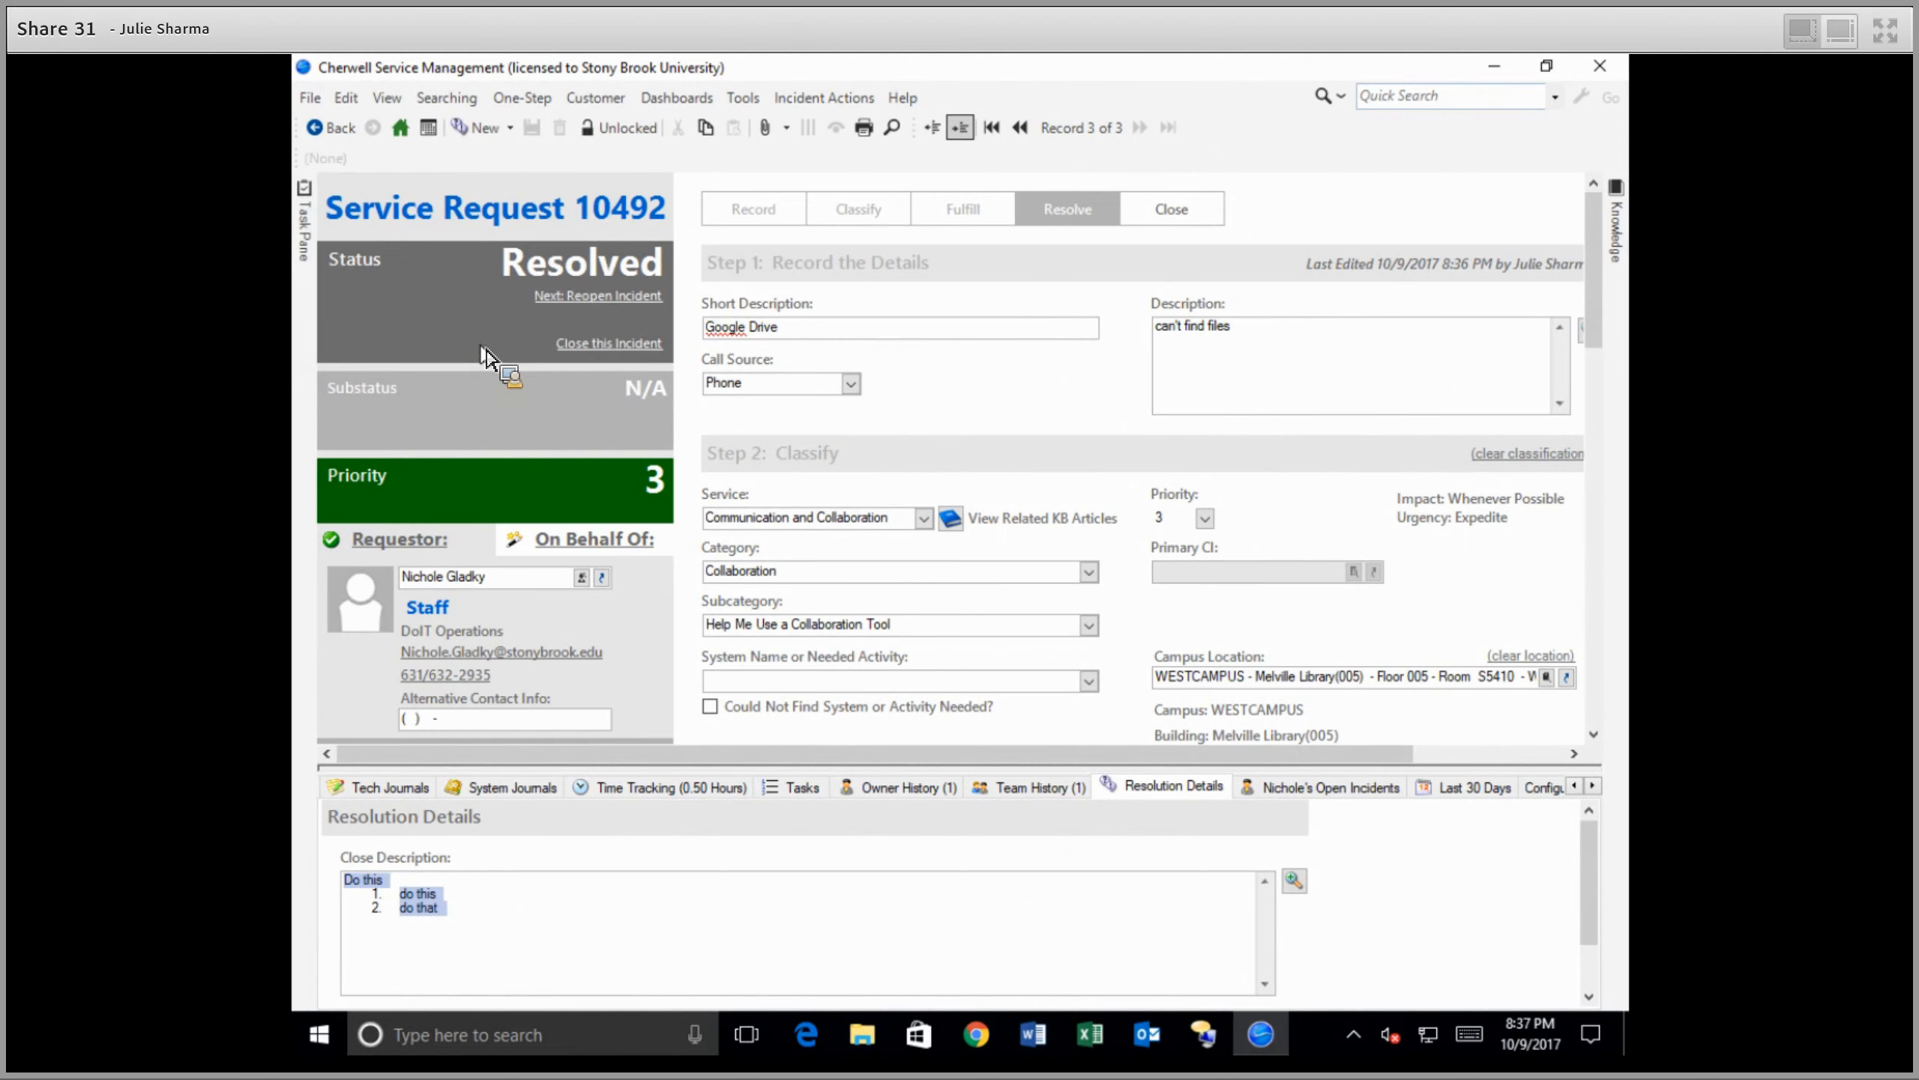
{"action": "type", "text": "Do this 1.\tdo this 2.\tdo that"}
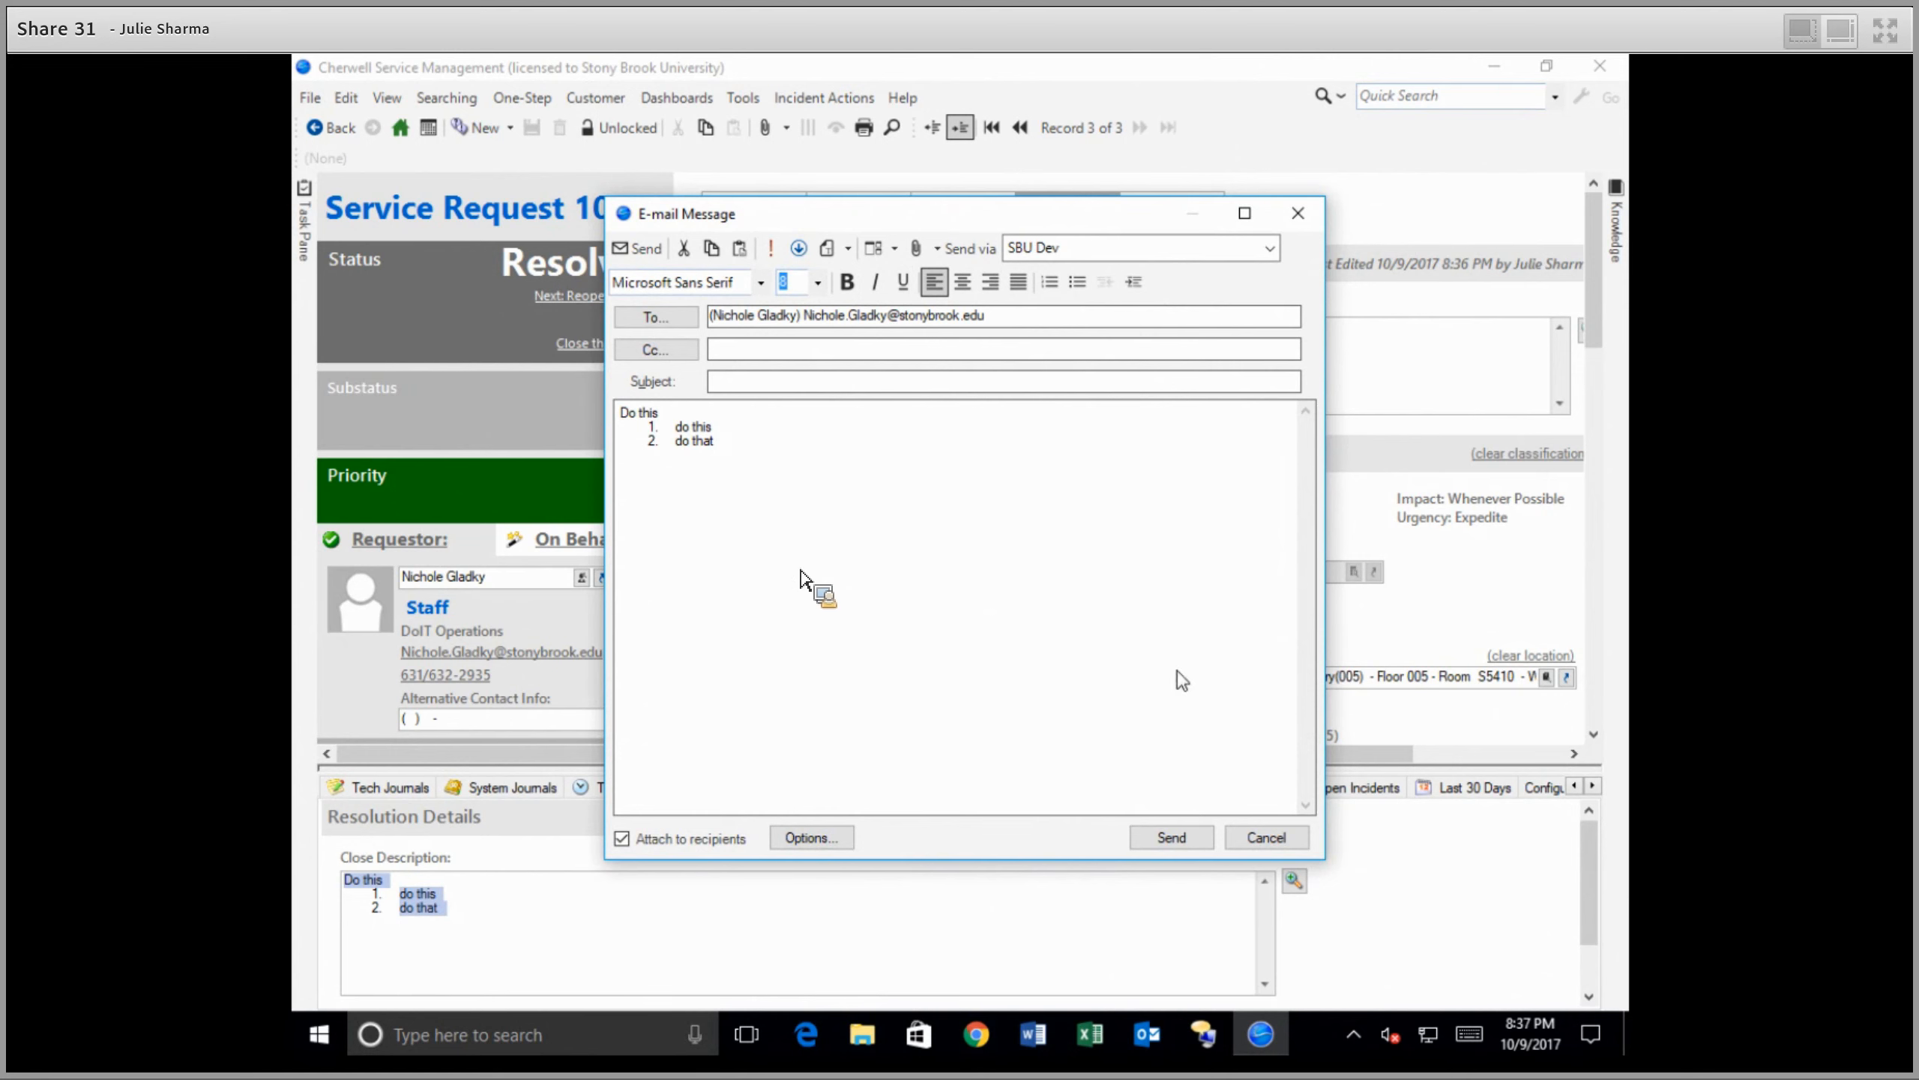
{"action": "left_click", "coordinate": [1266, 836]}
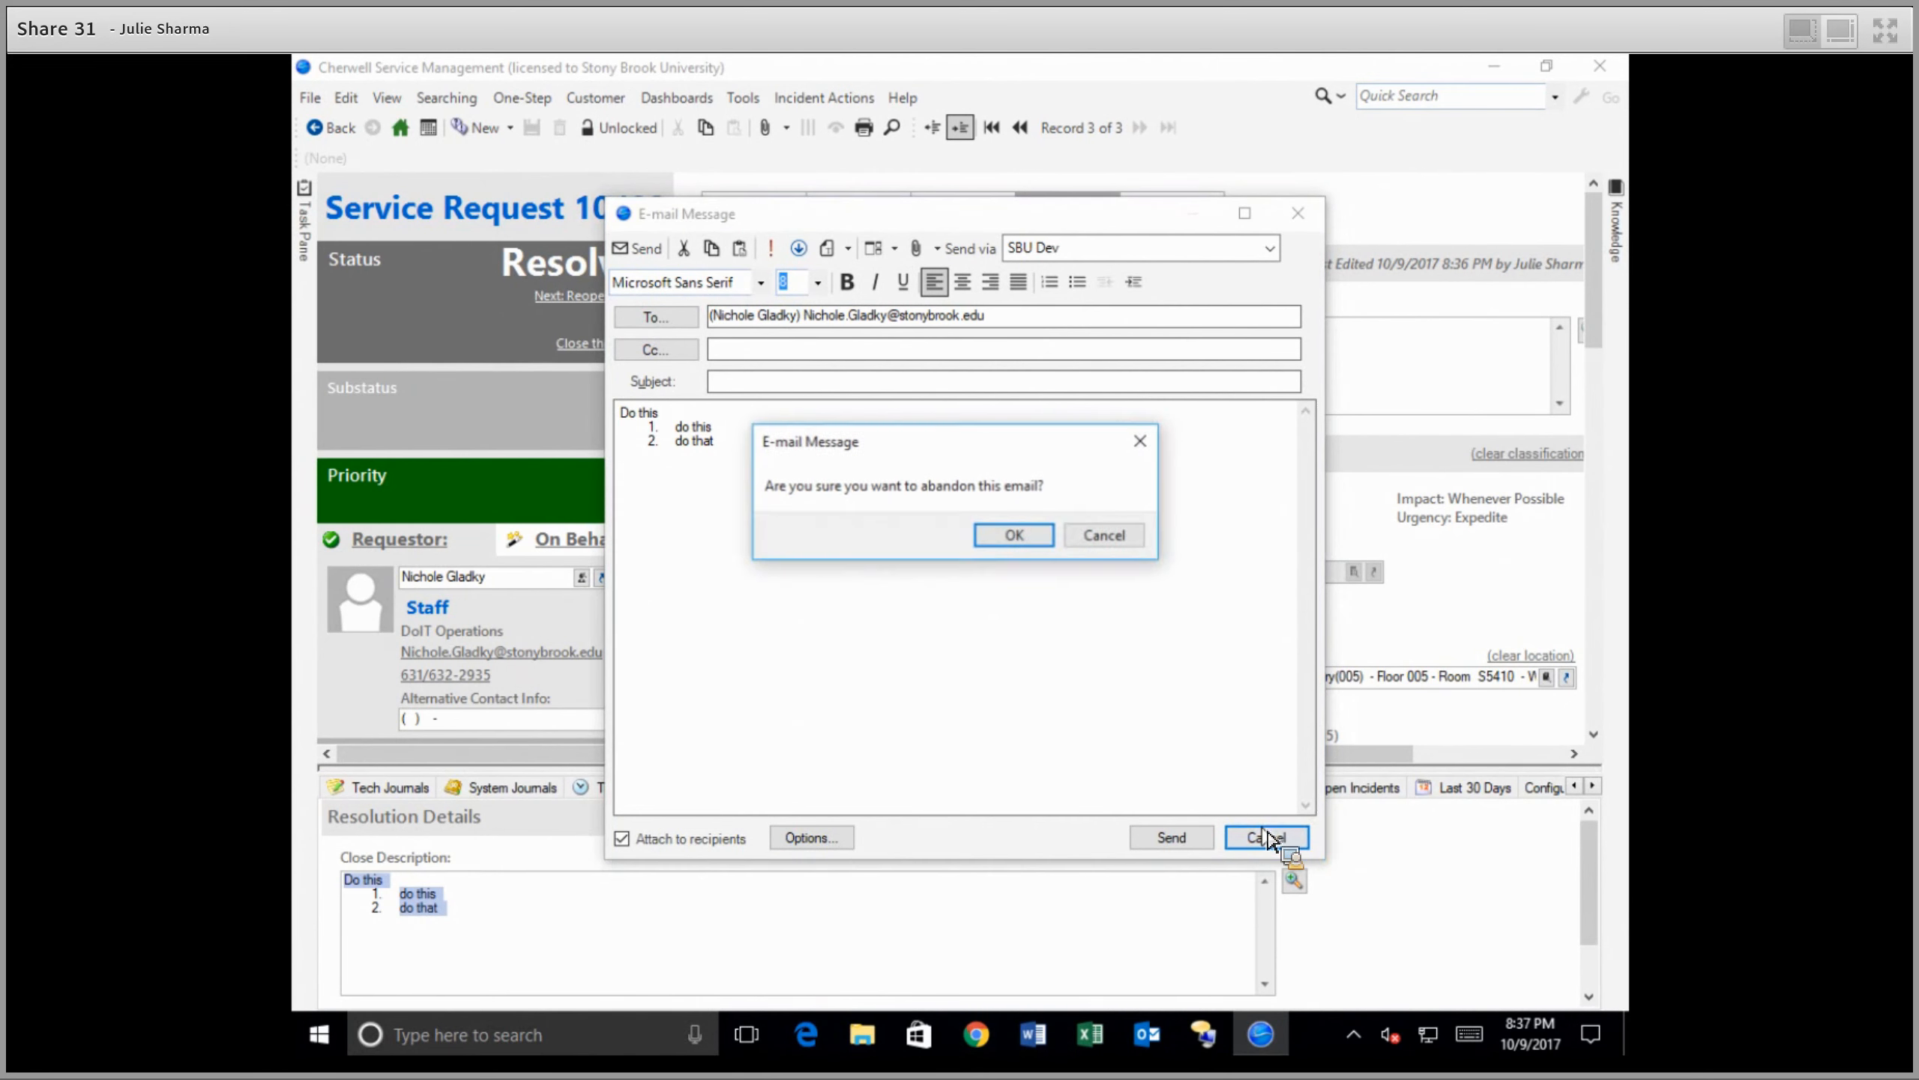
{"action": "left_click", "coordinate": [1039, 538]}
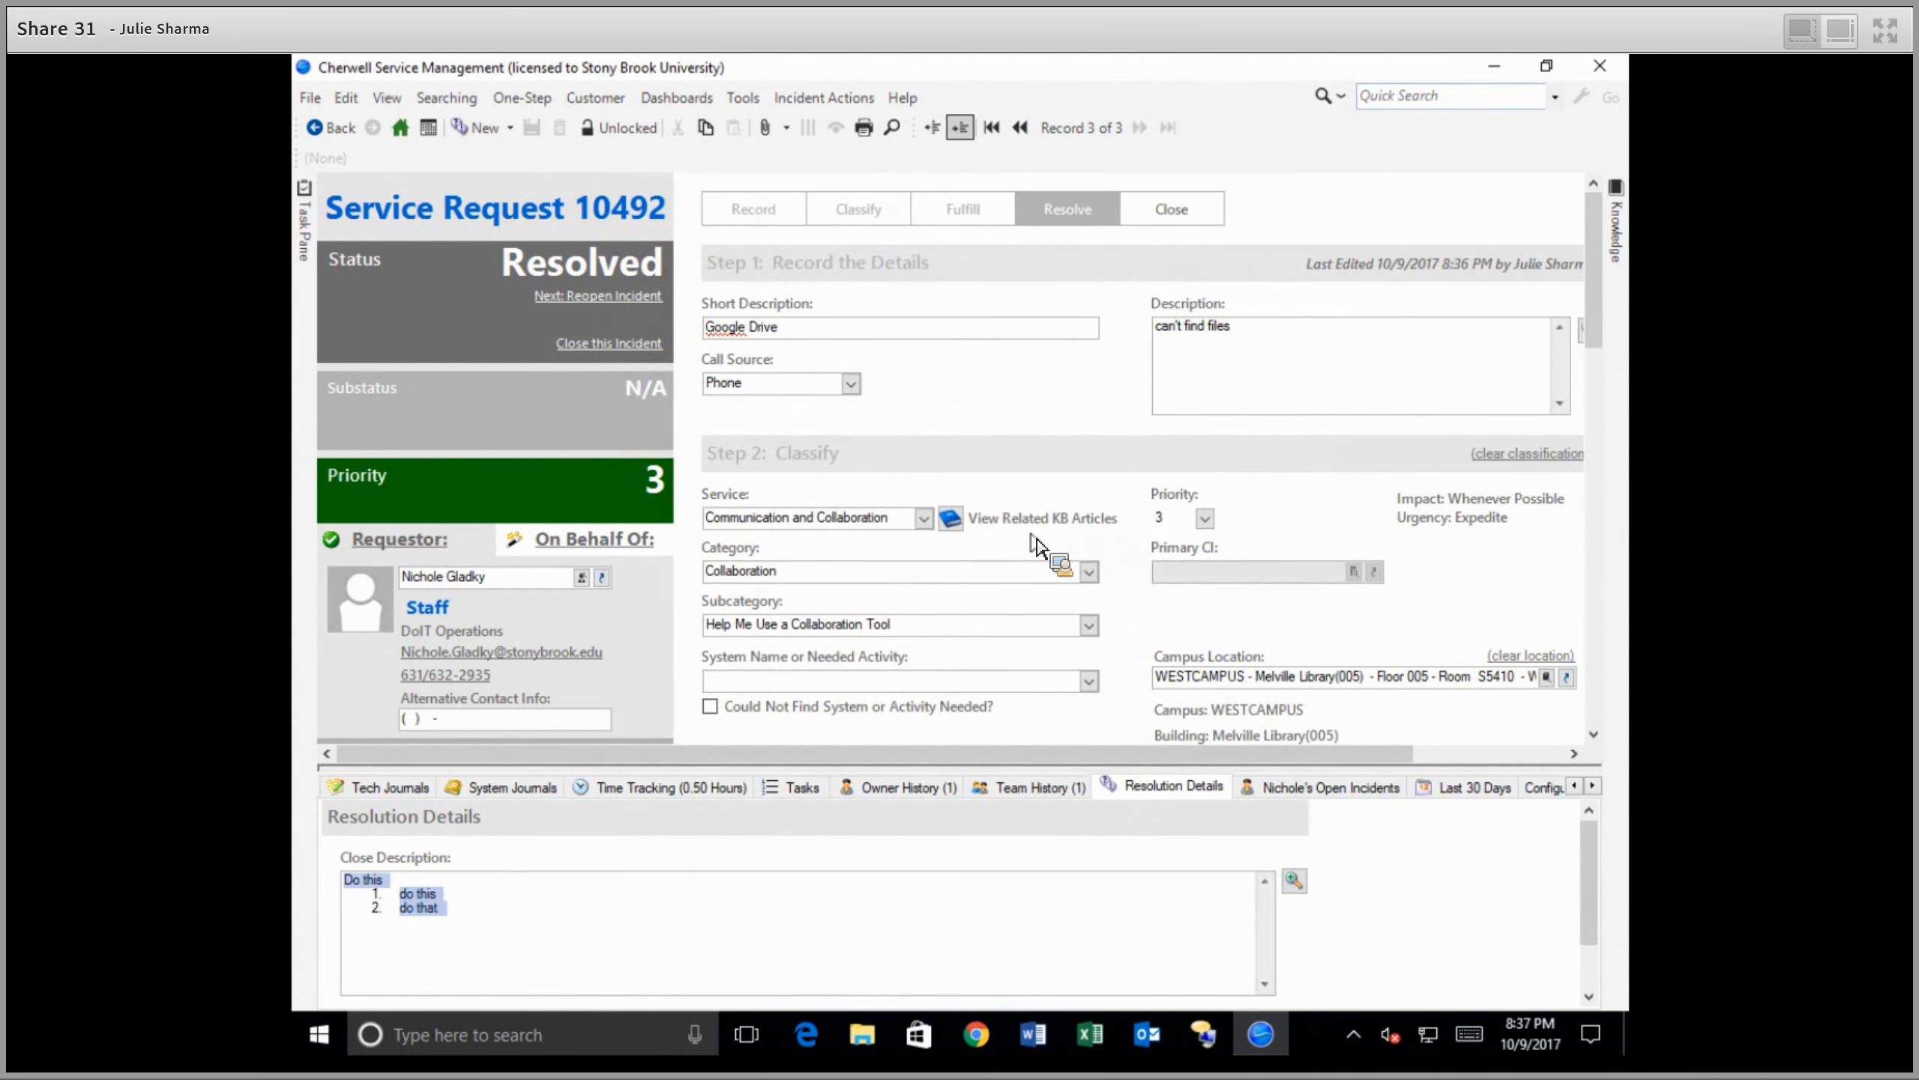